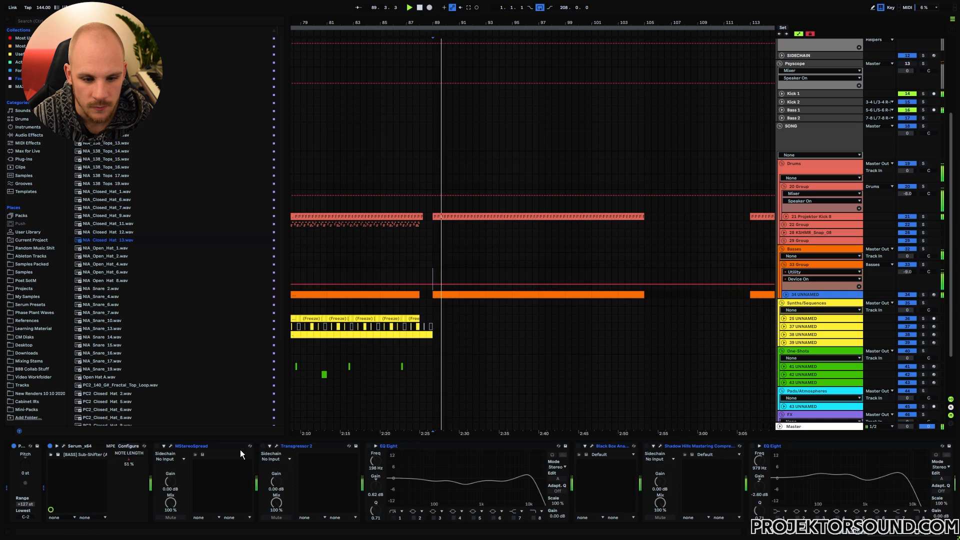
Step: Select the bass track's effects after Serum, from MStereoSpread through the last EQ Eight, to compare the sound during playback
left_click(240, 446)
left_click(779, 446, "shift")
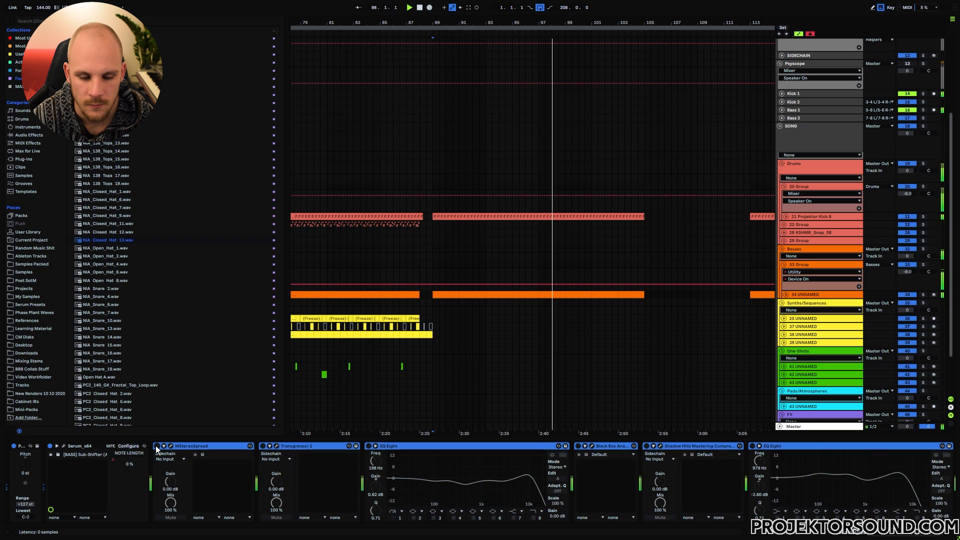
Step: Enable only MStereoSpread on the bass track and audition it with its plug-in window open
left_click(308, 447)
left_click(218, 448)
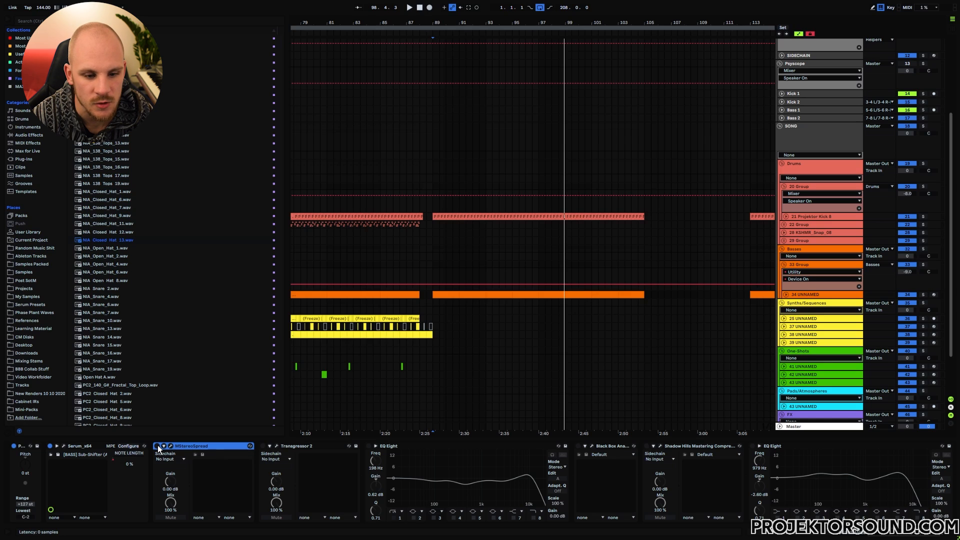
key("space")
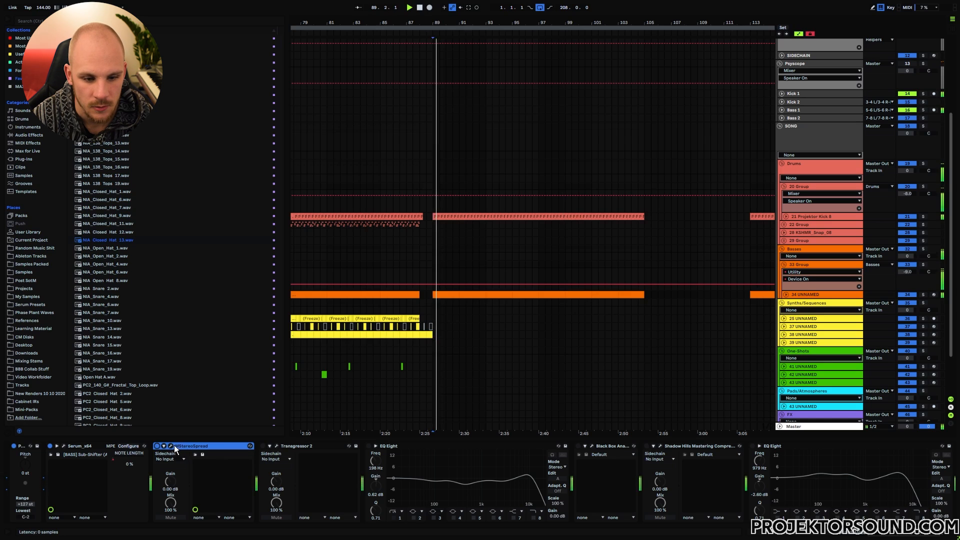
left_click(171, 445)
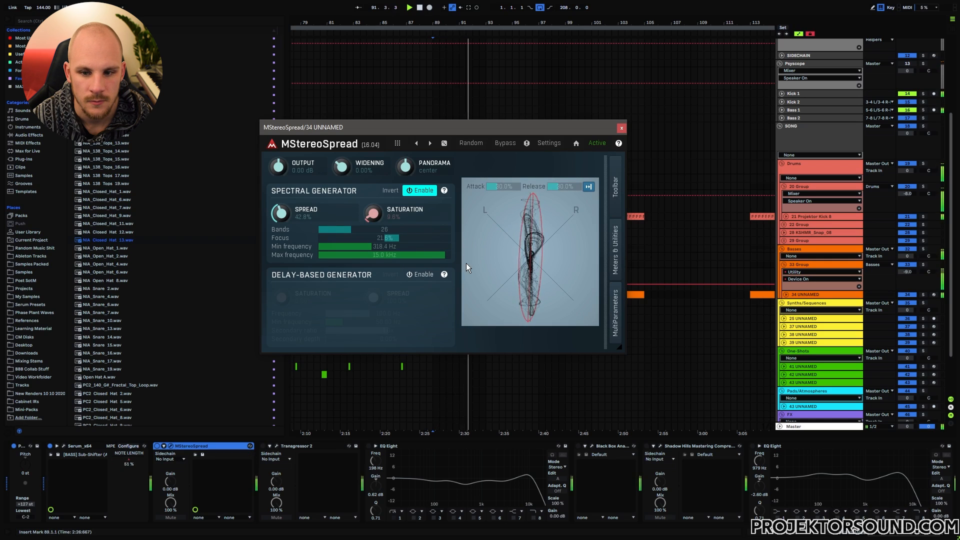
key("space")
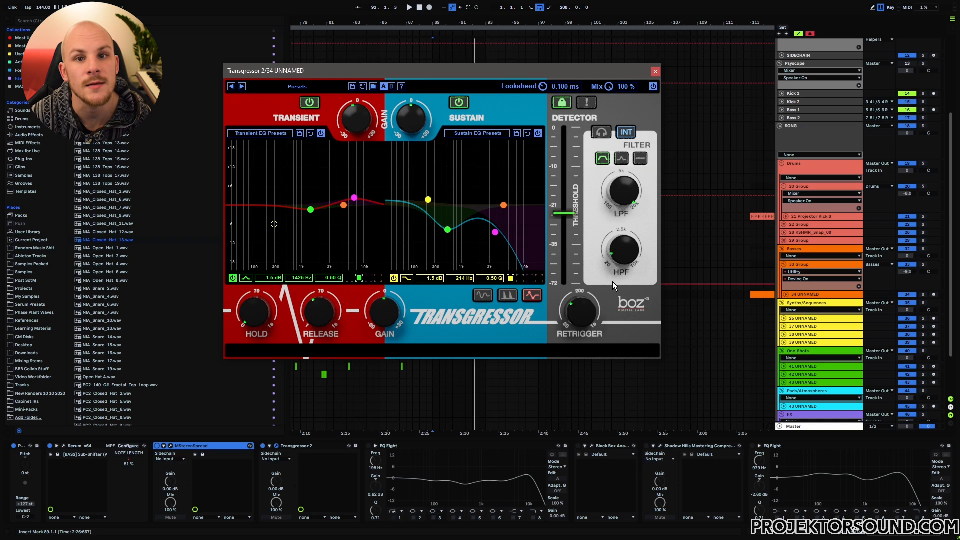
Step: Enable Transgressor 2 and the first EQ Eight on the bass track, and play the section to hear them
left_click(369, 446)
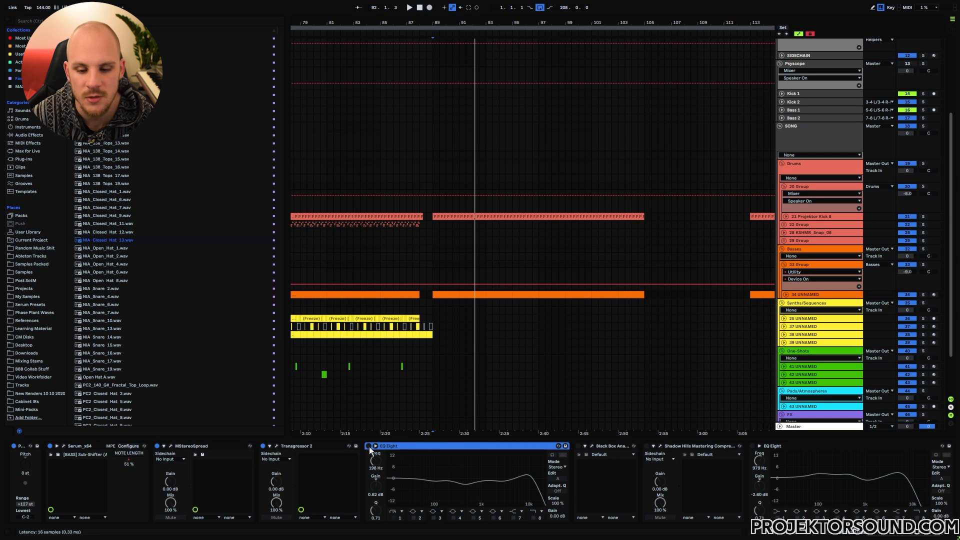
left_click(369, 446)
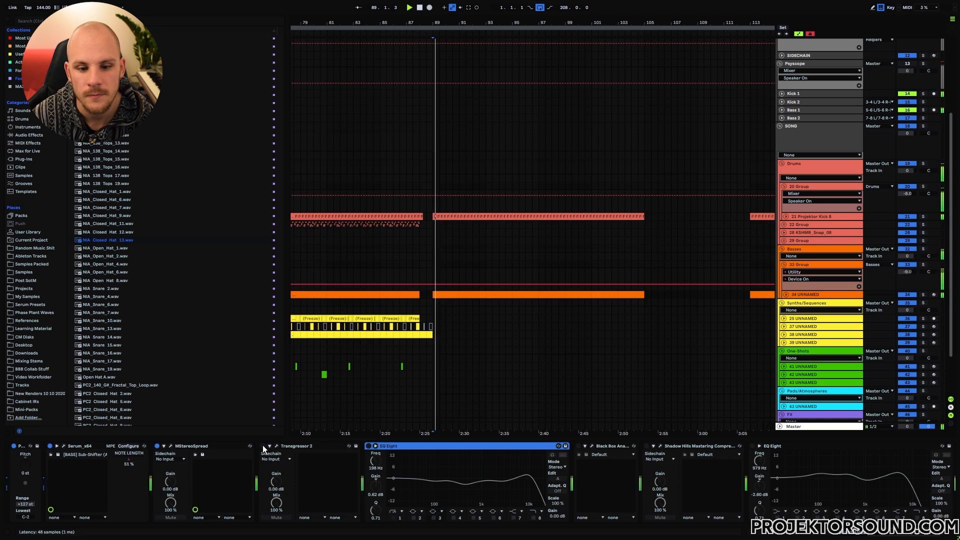
left_click(264, 447)
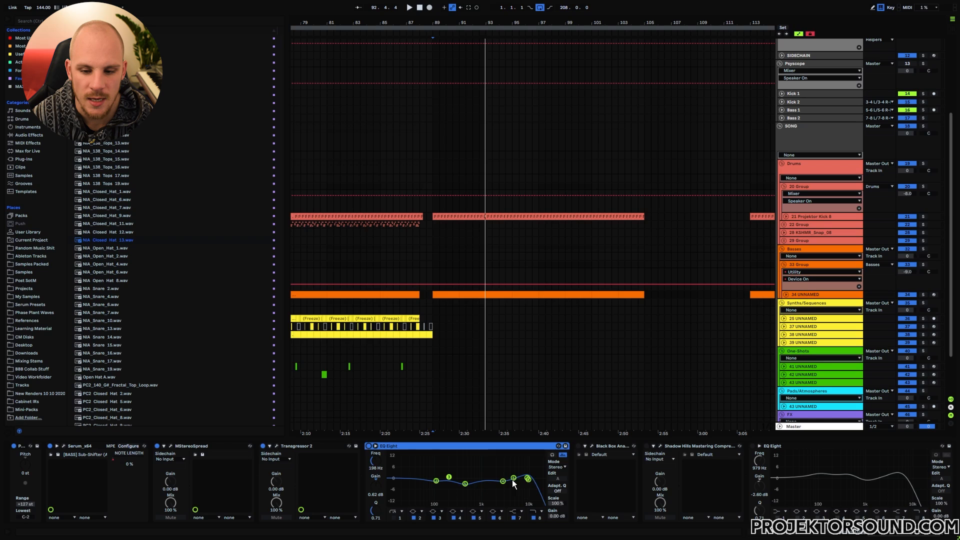
key("space")
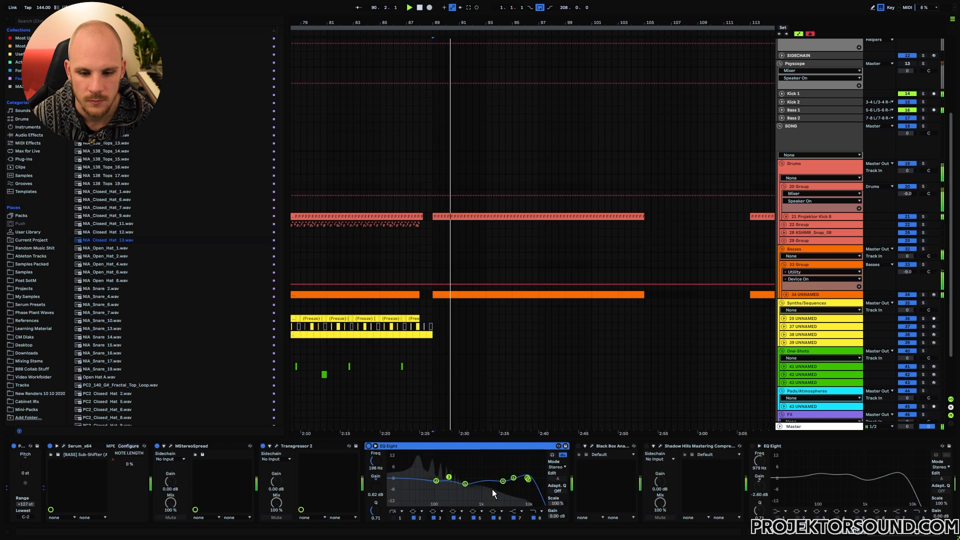
Step: Enable Black Box, Shadow Hills Mastering Compressor and the last EQ Eight, leaving the compressor's plug-in window closed
left_click(579, 445)
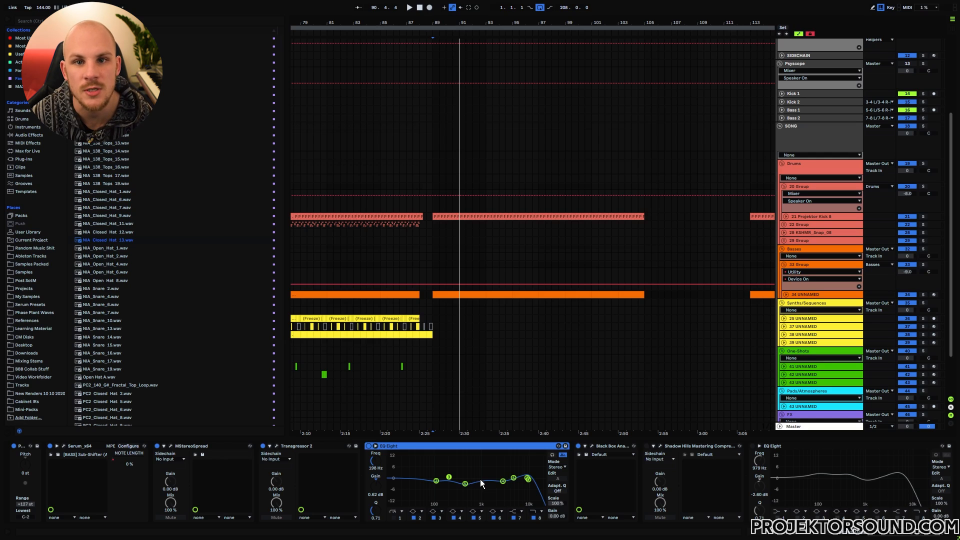
left_click(661, 446)
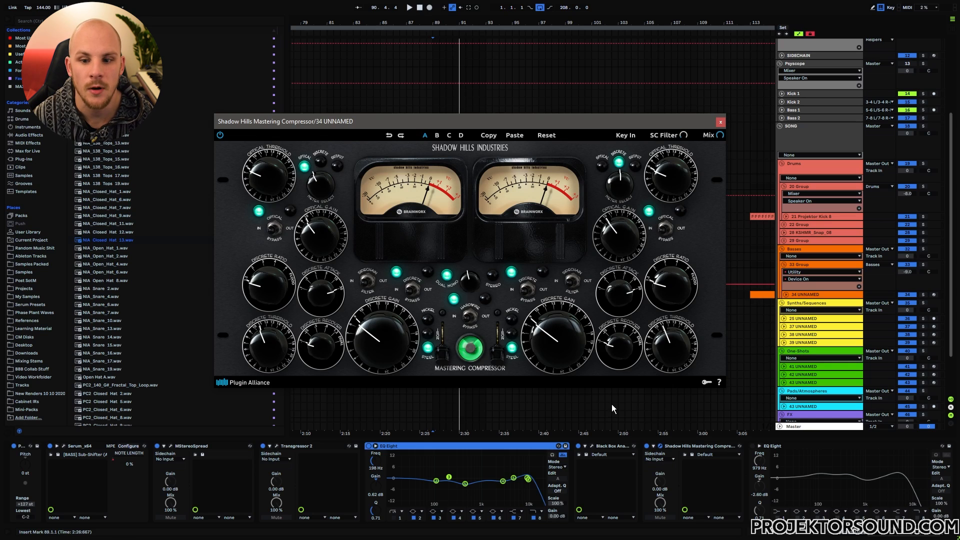
left_click(775, 450)
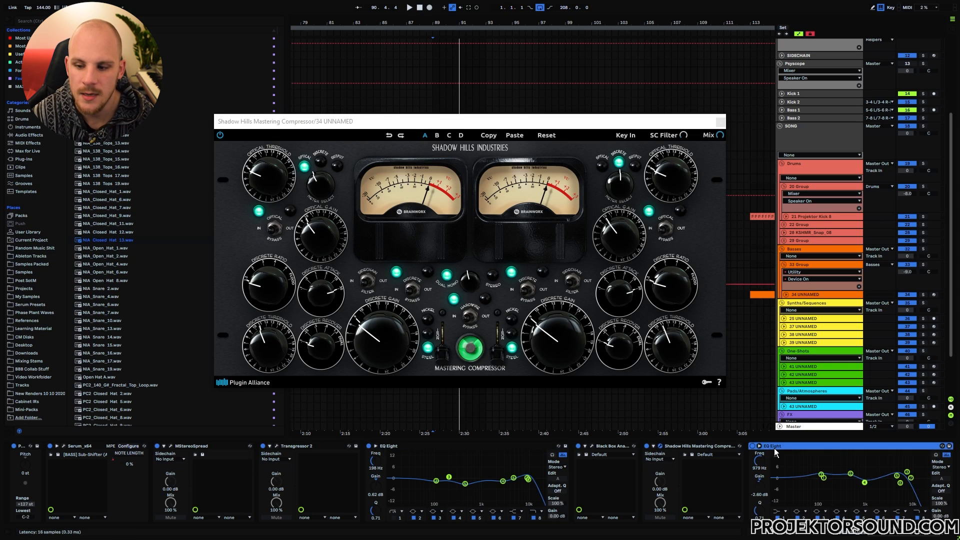
left_click(850, 472)
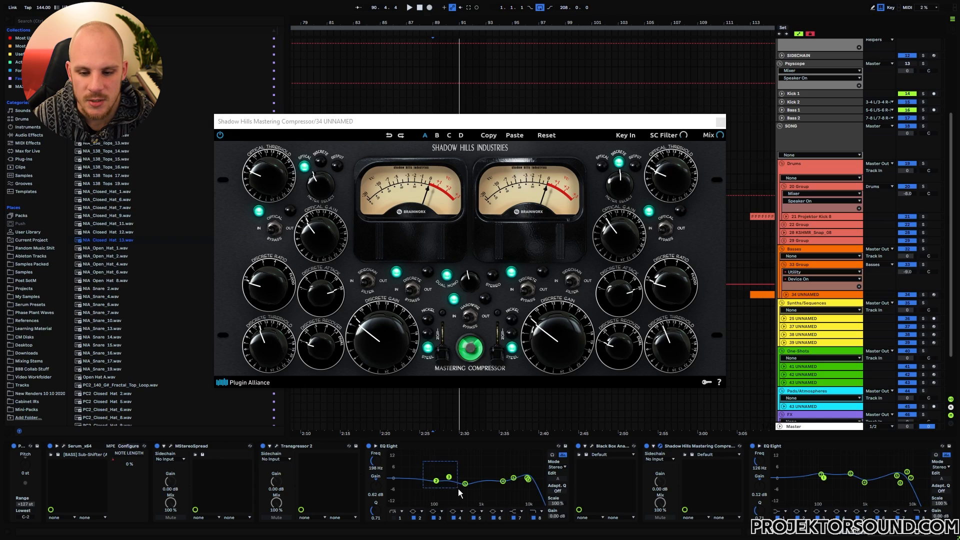
left_click_drag(458, 488, 477, 494)
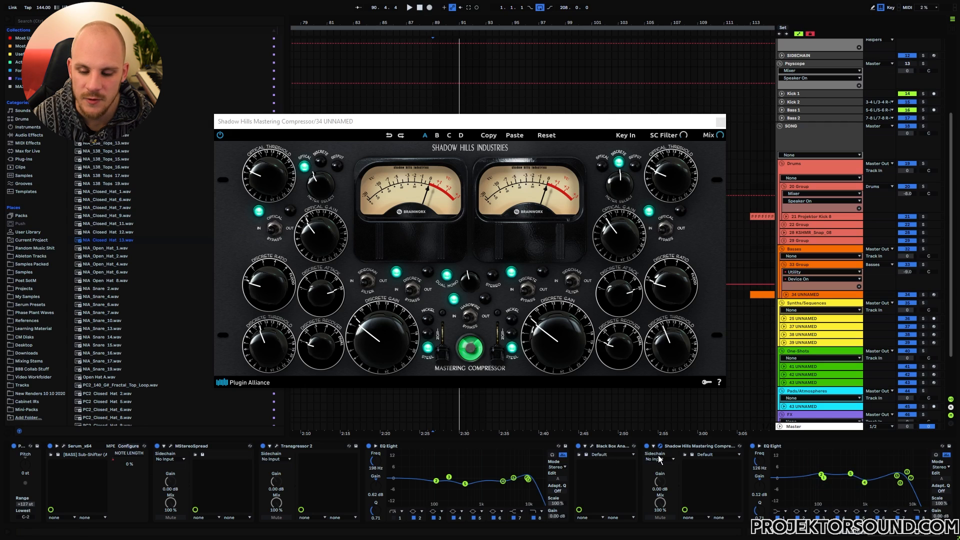
left_click(723, 121)
Step: Compare the bass with and without the four devices from the first to the last EQ Eight by repeatedly bypassing them together during playback
left_click(769, 447)
left_click(463, 446, "shift")
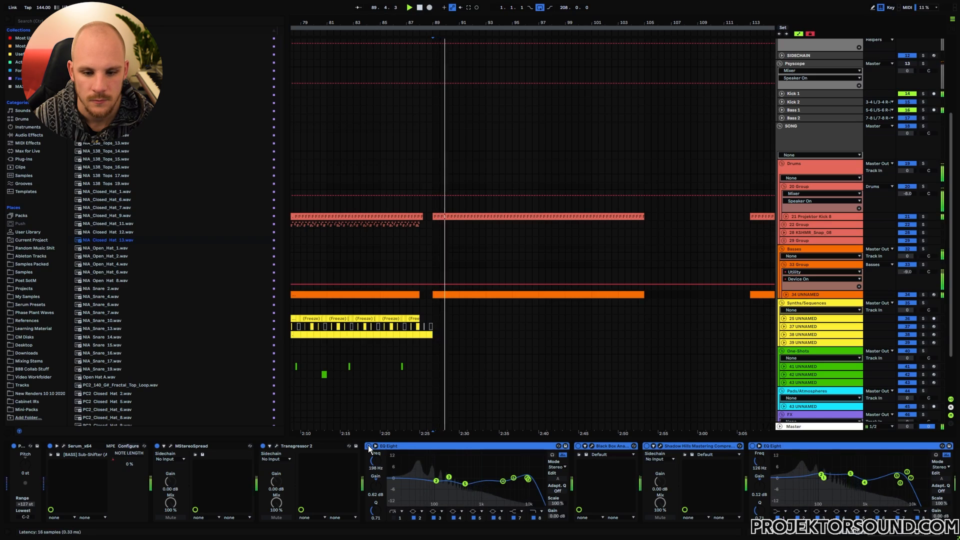
left_click(369, 447)
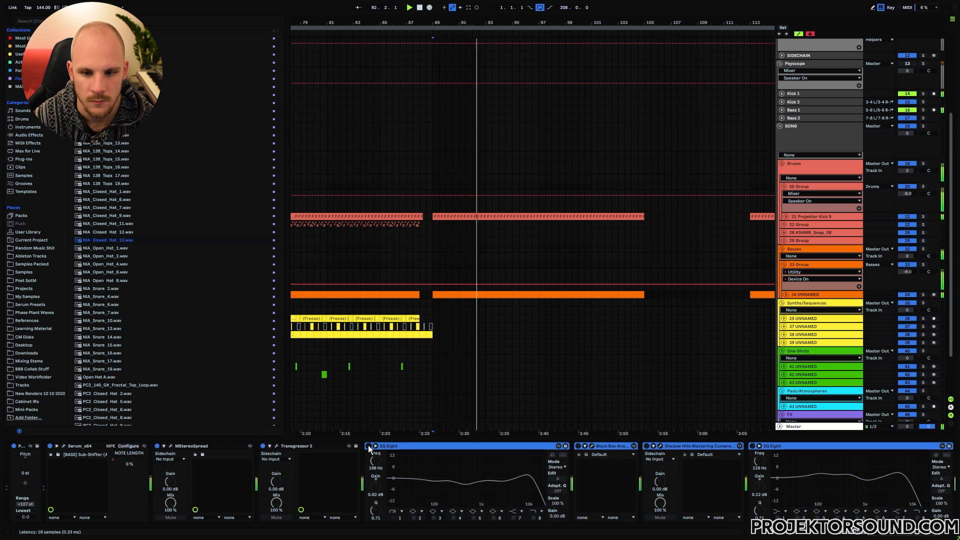
left_click(368, 447)
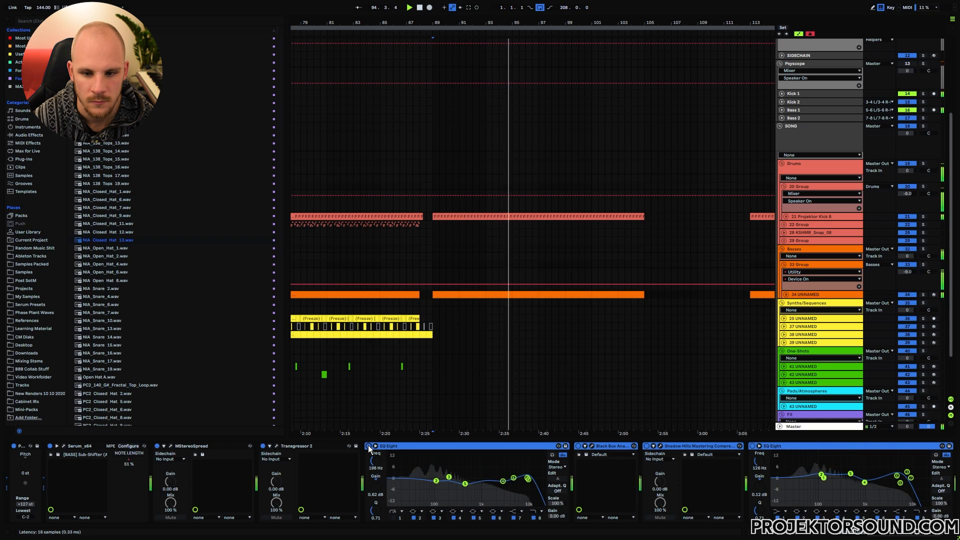
left_click(369, 446)
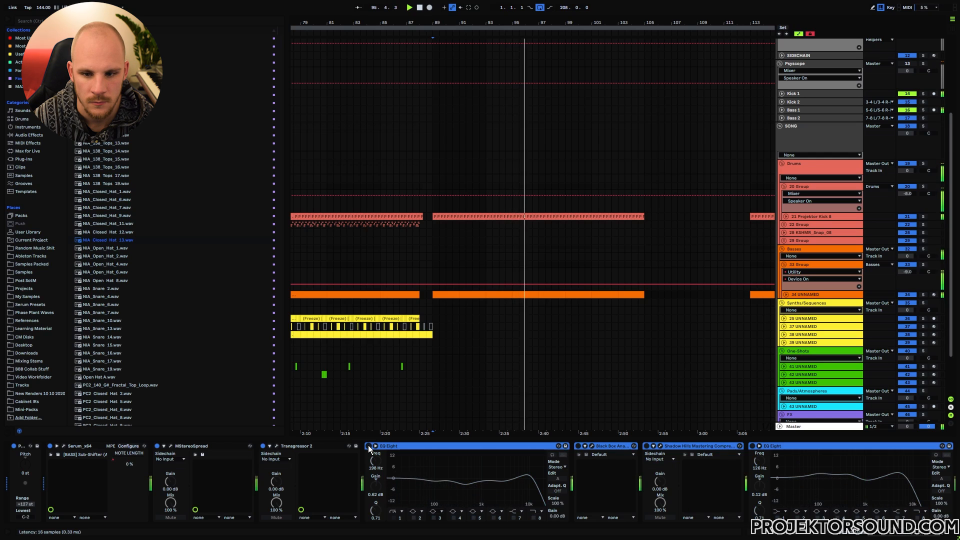
left_click(369, 446)
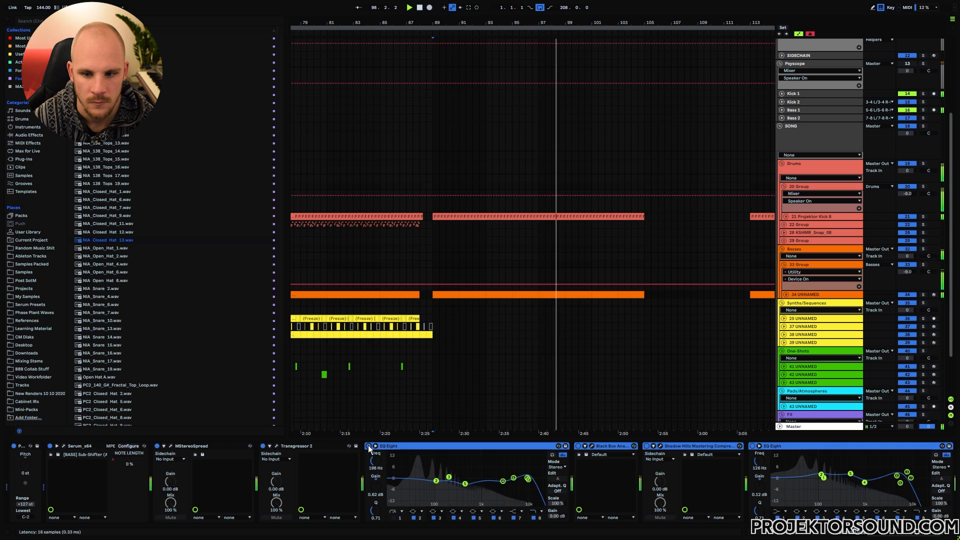
left_click(369, 446)
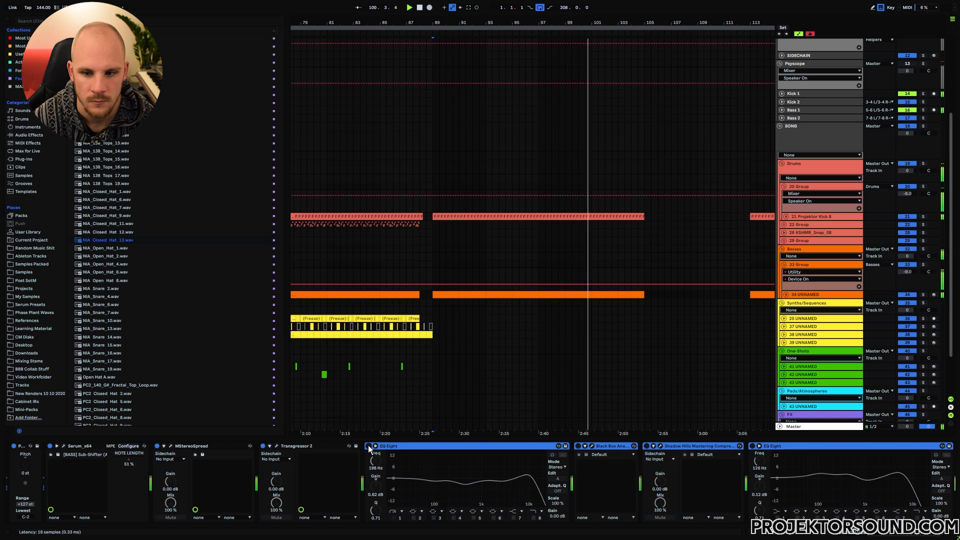
left_click(369, 446)
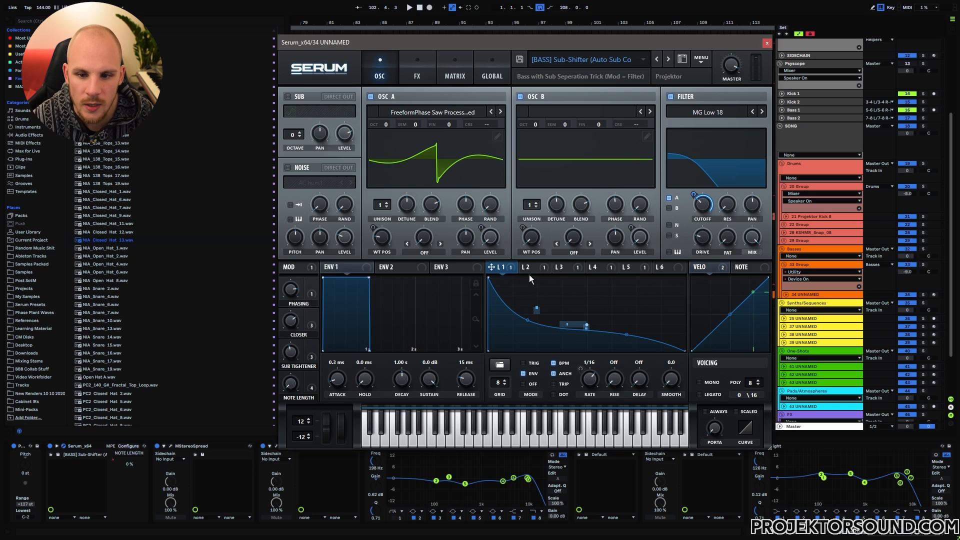
Step: Examine Serum's envelopes 2 and 3 and LFOs 1 to 3, including the parameters each LFO modulates
left_click(382, 266)
left_click(445, 267)
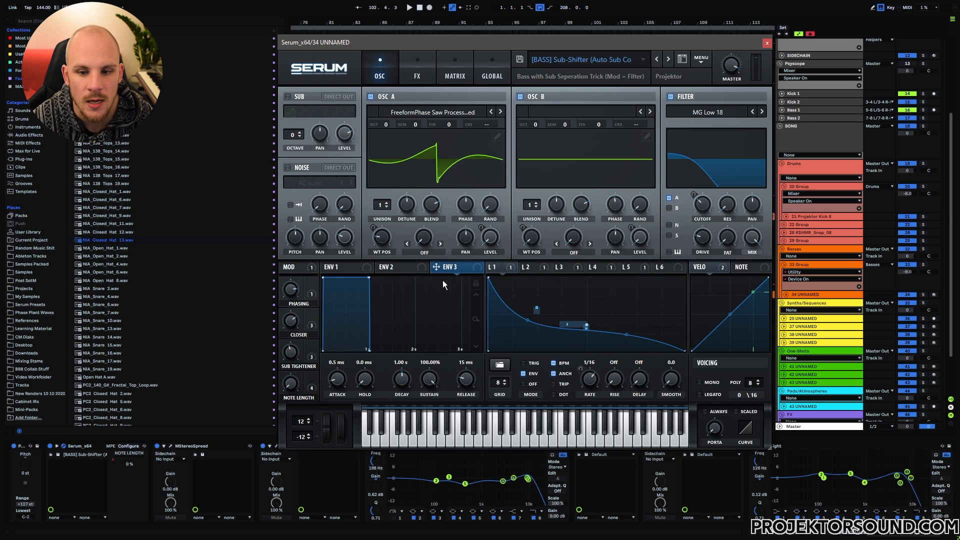
left_click(498, 268)
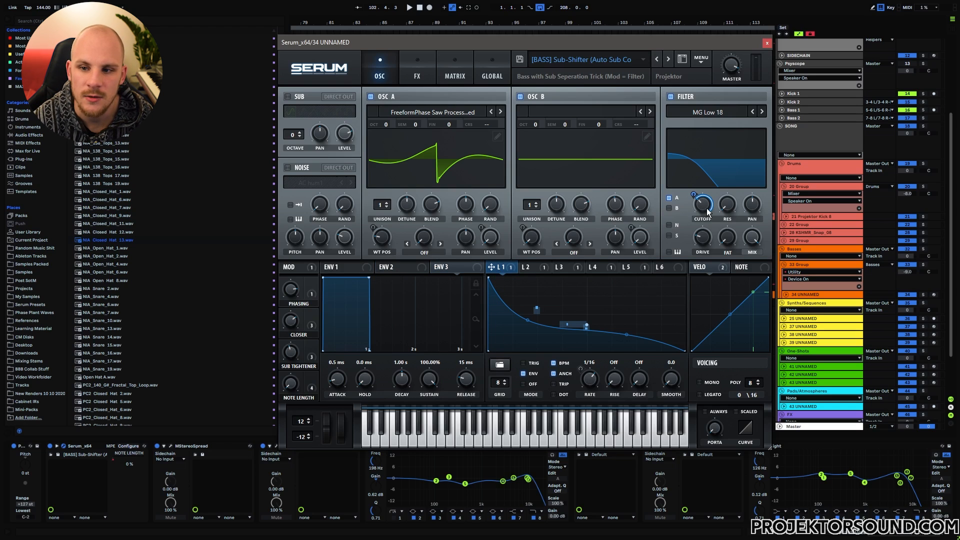
left_click(524, 266)
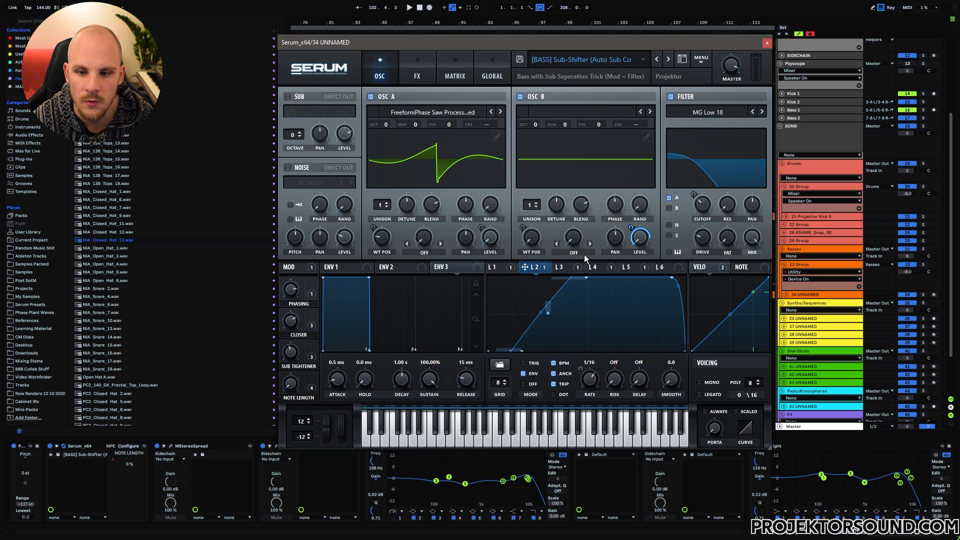
left_click(564, 267)
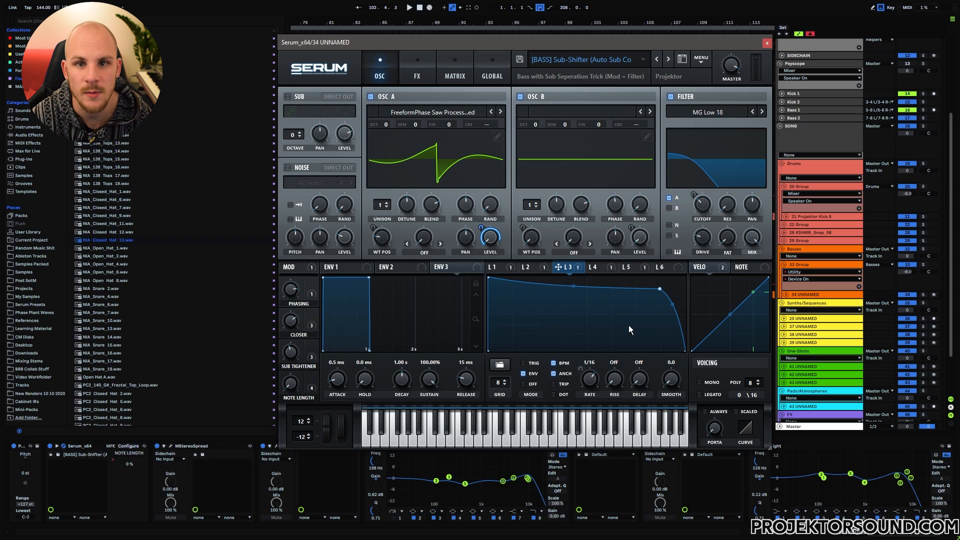
left_click(497, 267)
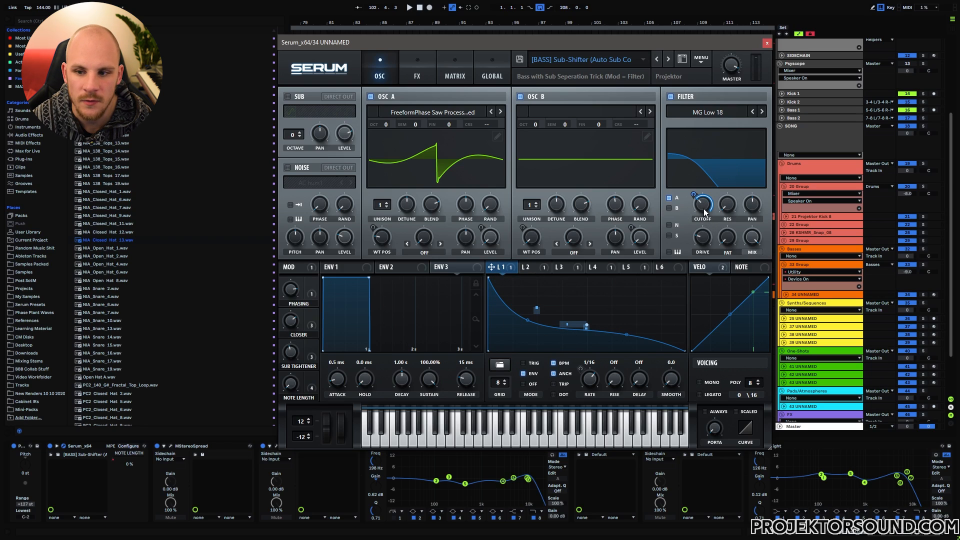
left_click(531, 267)
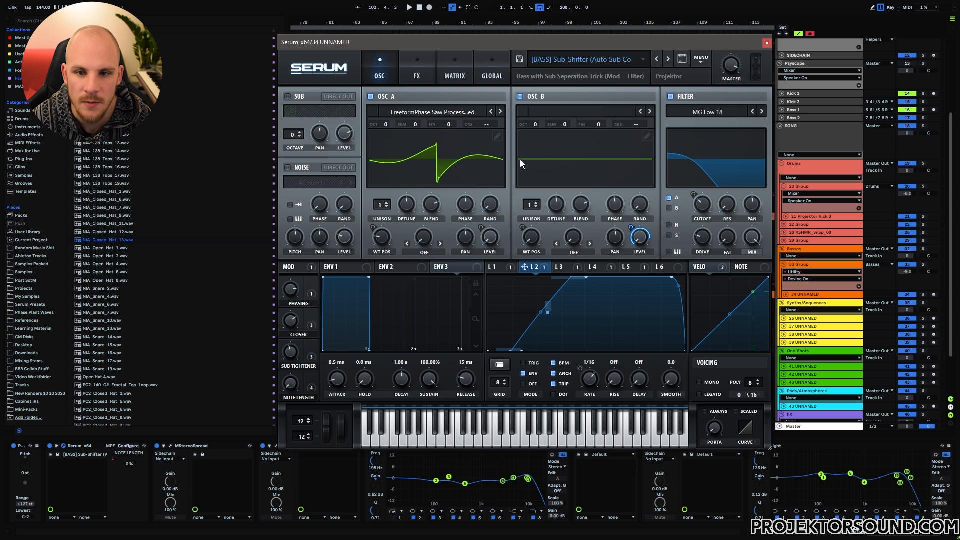
Step: Load the Saw Waves wavetable FreeformPhase Saw Processing Normalized into Serum's oscillator A
left_click(499, 136)
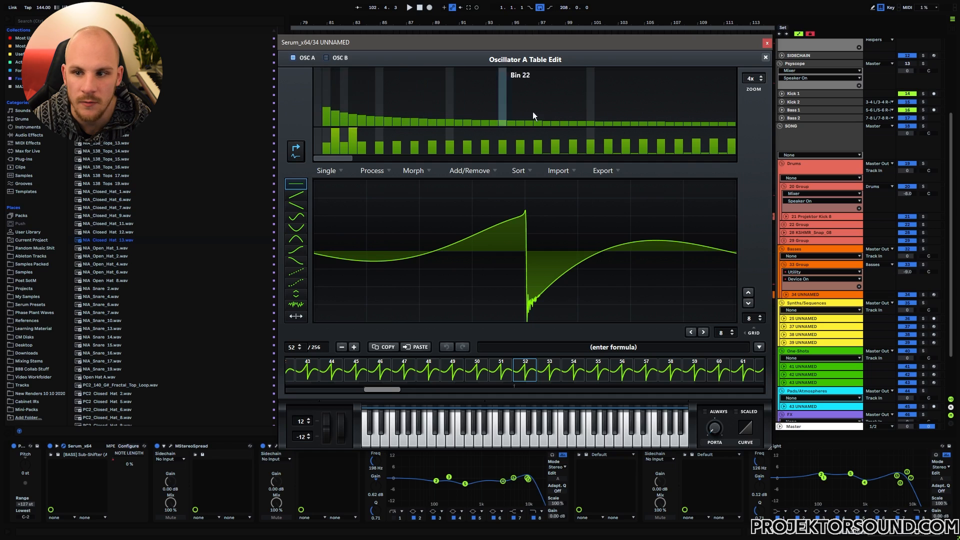
left_click(765, 58)
left_click(433, 113)
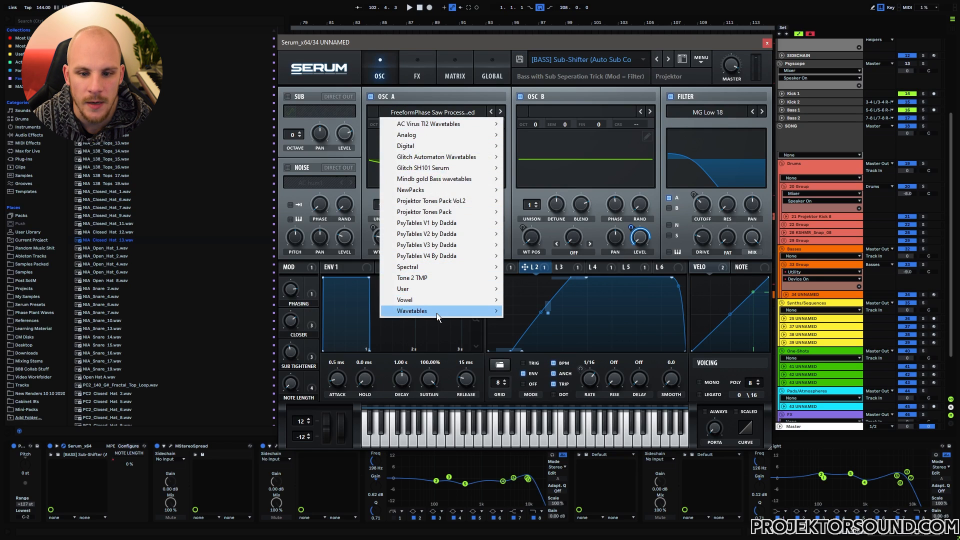
mouse_move(437, 313)
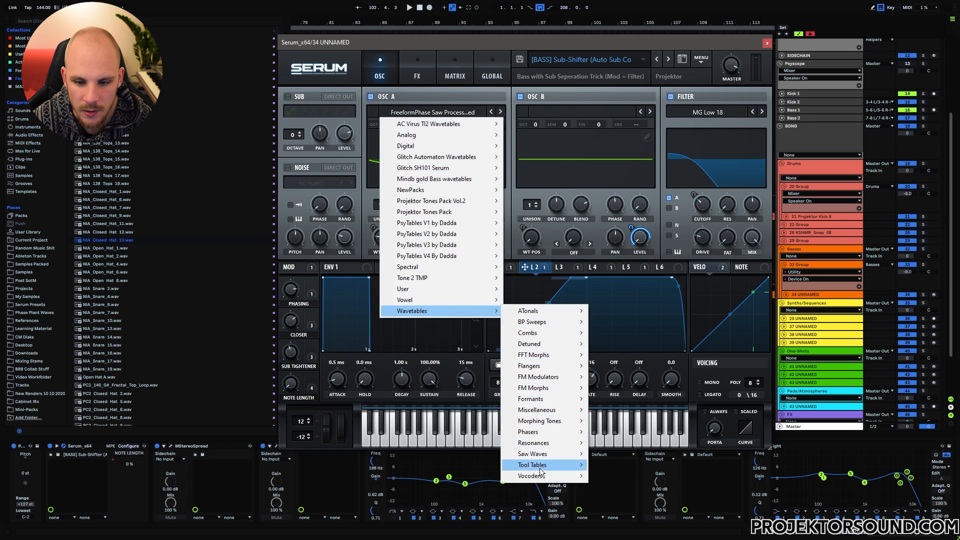
mouse_move(542, 479)
mouse_move(560, 453)
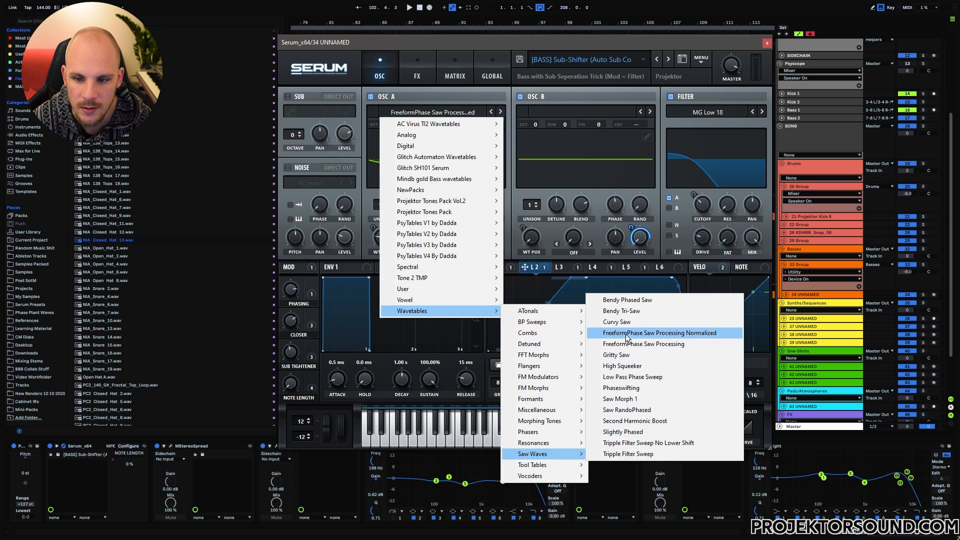
left_click(695, 333)
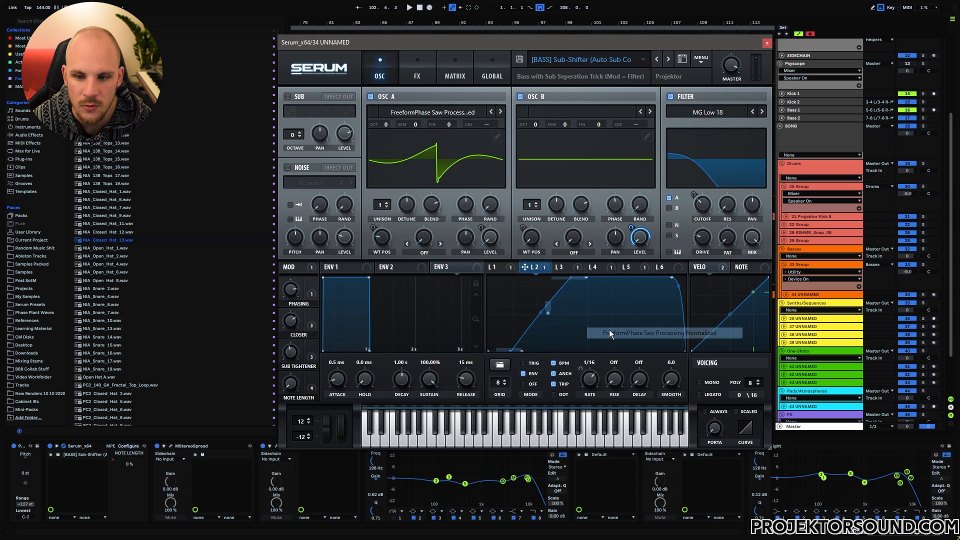
Step: Remove the fundamental (HPF) from all frames of oscillator A's wavetable in the table editor
left_click(497, 136)
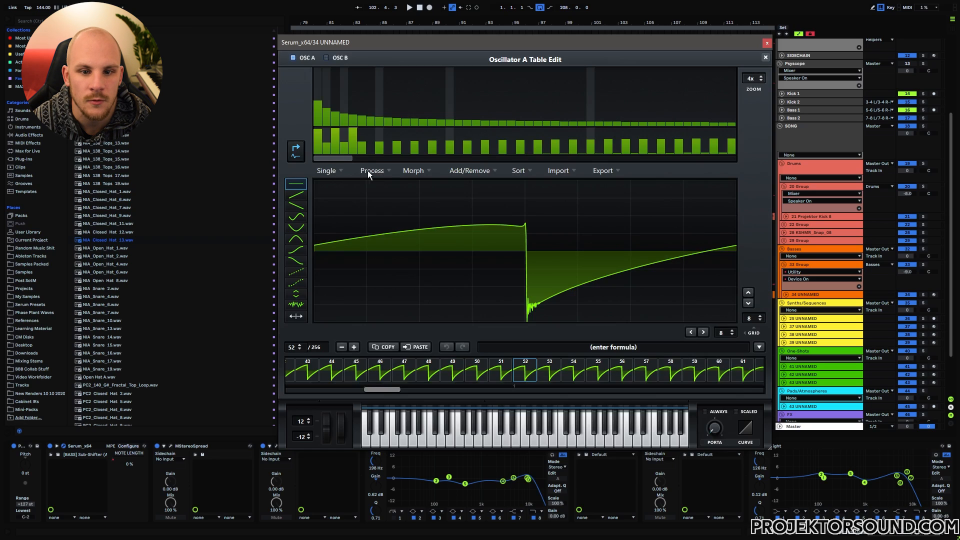
left_click(385, 170)
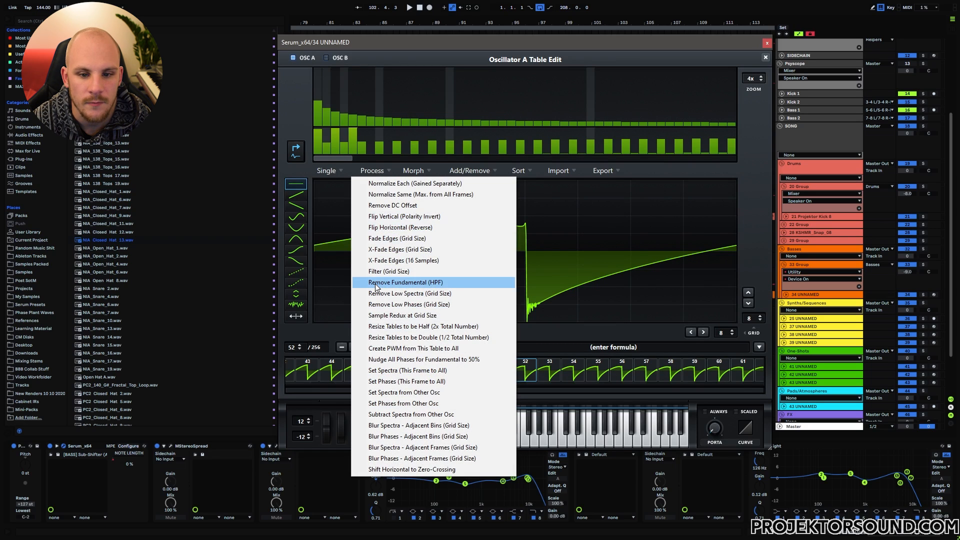
left_click(439, 283)
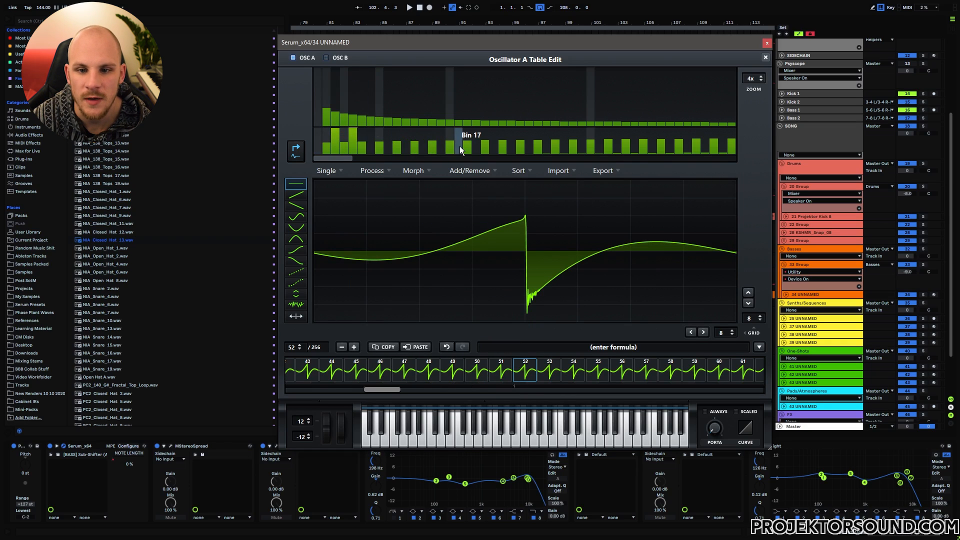
Step: Load Psy bass 13 from Mindb gold Bass wavetables into oscillator A and remove its fundamental (HPF) in the table editor
left_click(765, 57)
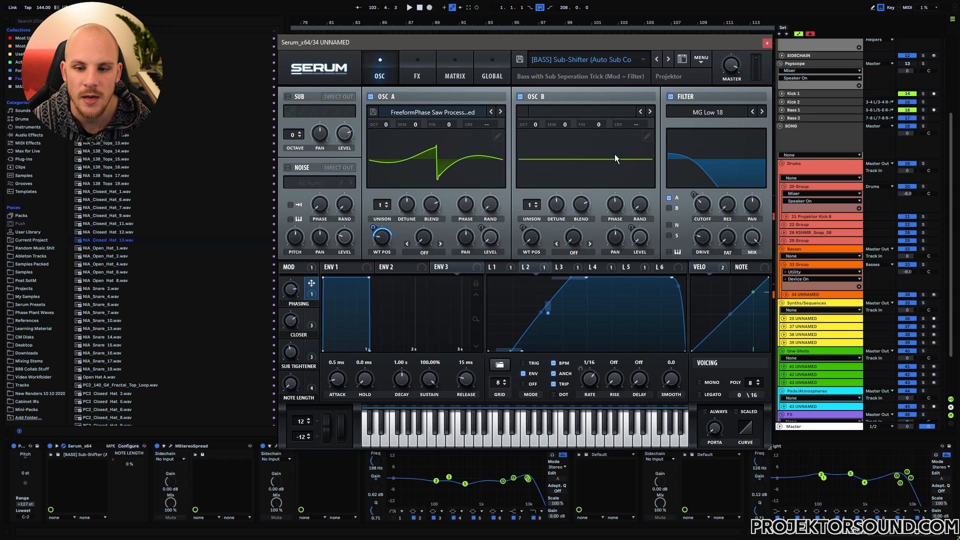
left_click(448, 113)
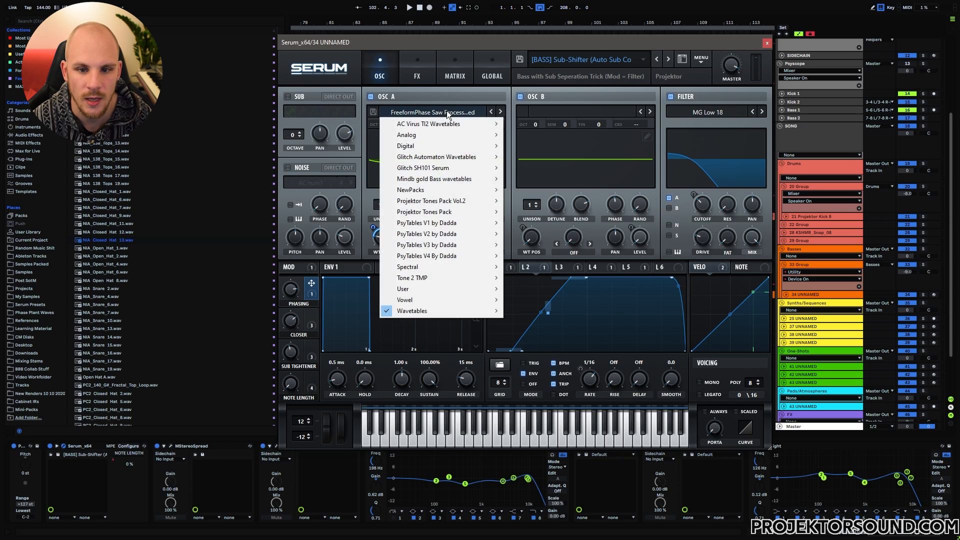
mouse_move(445, 182)
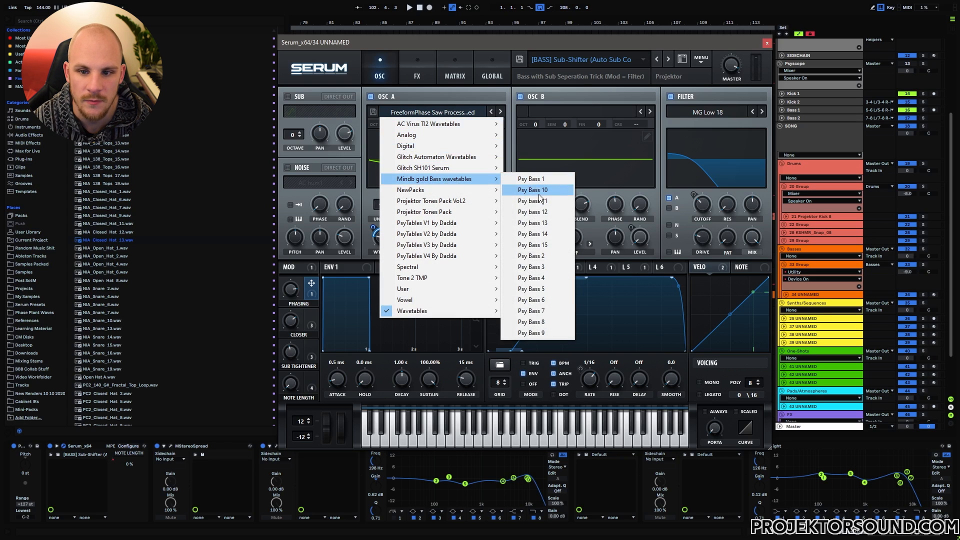
left_click(535, 223)
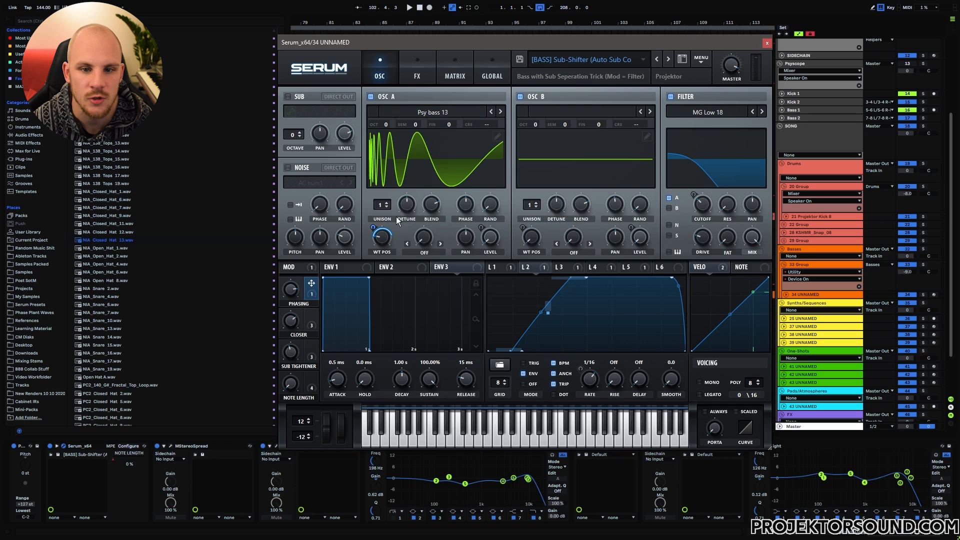
left_click(498, 137)
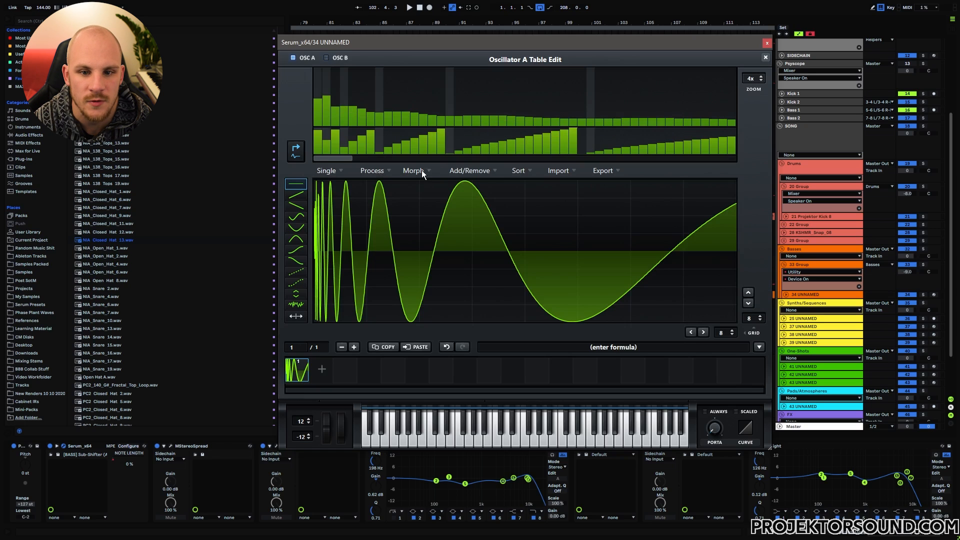
left_click(378, 172)
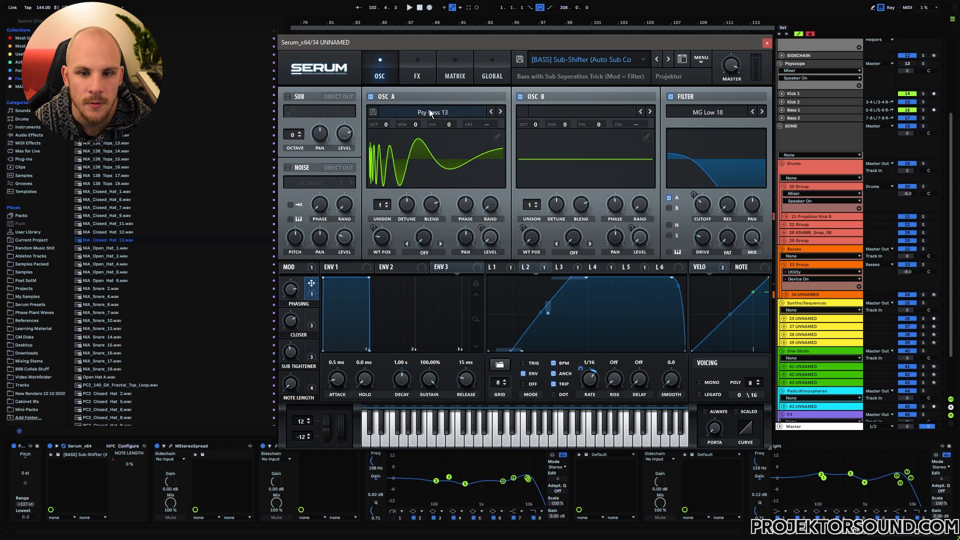
Step: Load the Digital wavetable ICanHasKick into oscillator A, adjust its wavetable position and remove the fundamental (HPF) from all frames
left_click(431, 113)
mouse_move(434, 145)
left_click(578, 155)
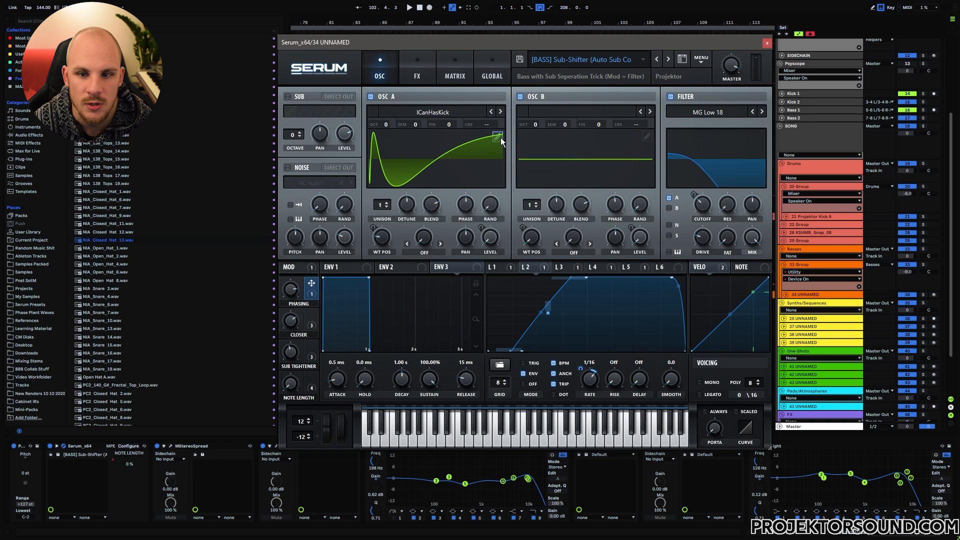
mouse_move(384, 233)
left_mouse_down()
mouse_move(392, 223)
mouse_move(395, 239)
left_mouse_up()
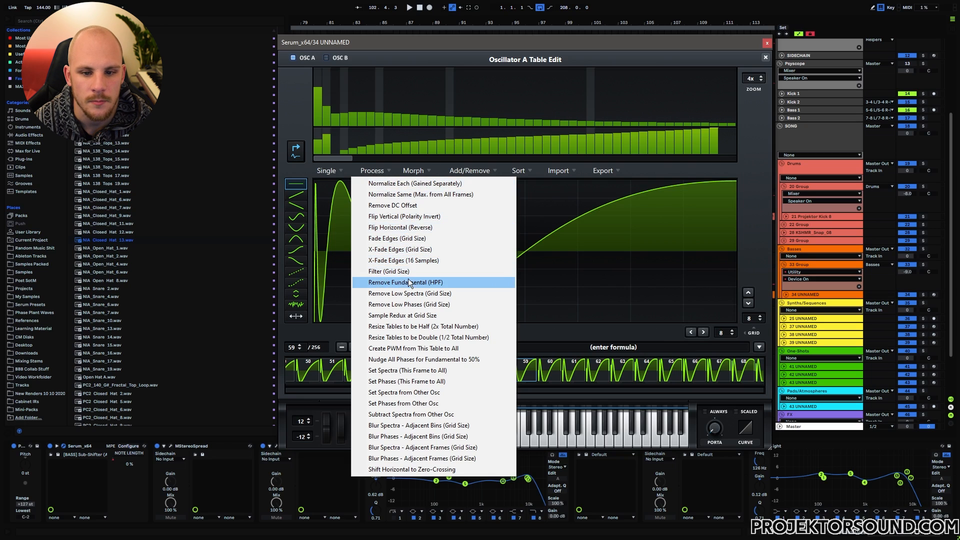
left_click(394, 284)
left_click(765, 58)
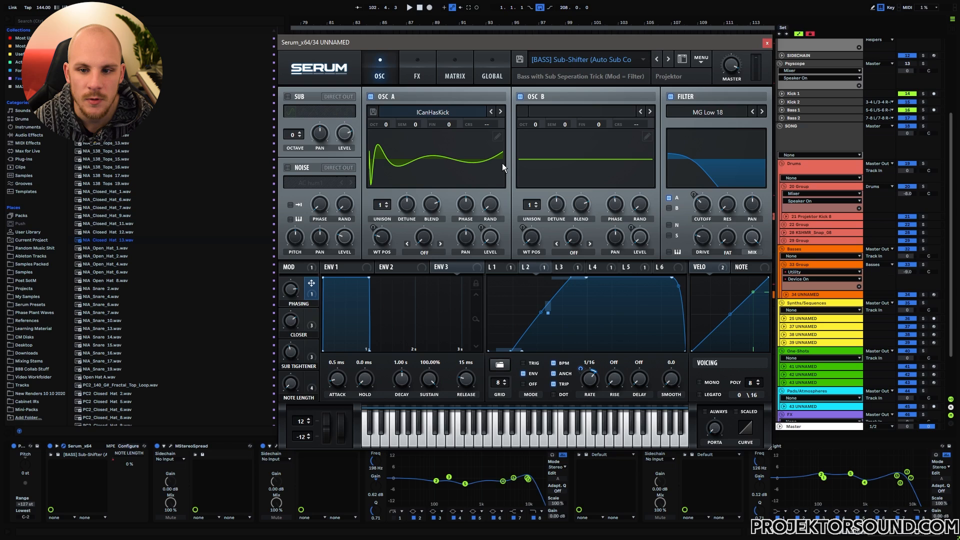
Step: Examine frames 1 and 256 of oscillator B's wavetable in the table editor
left_click(648, 138)
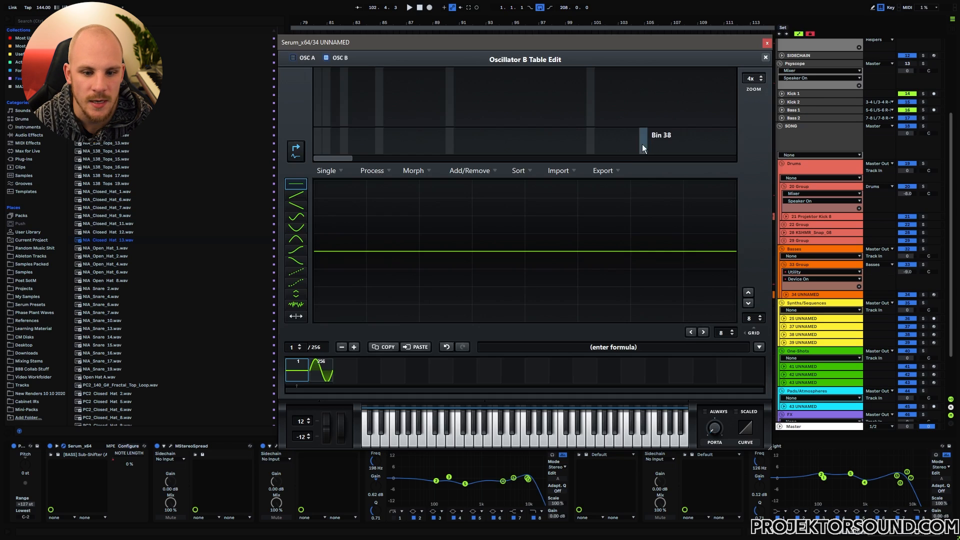
left_click(324, 375)
left_click(296, 373)
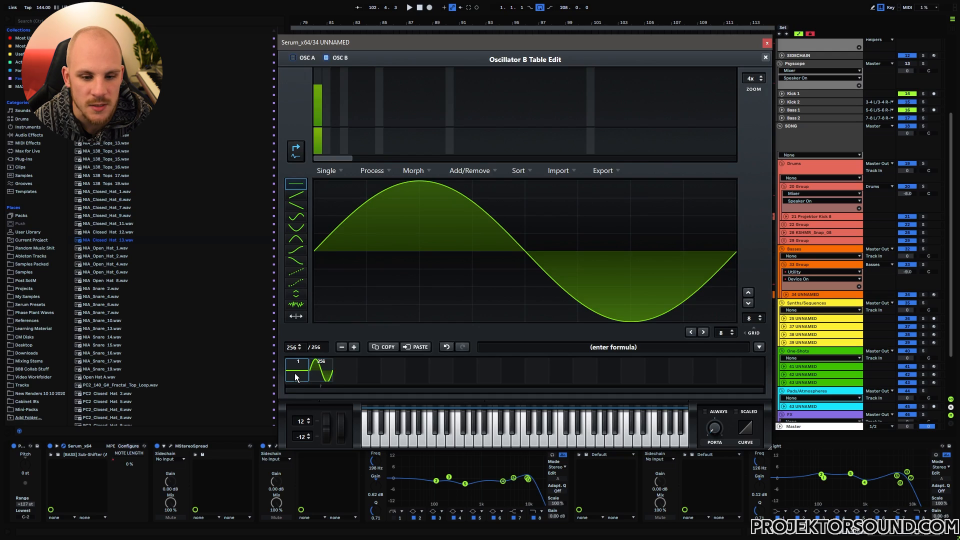
left_click(765, 58)
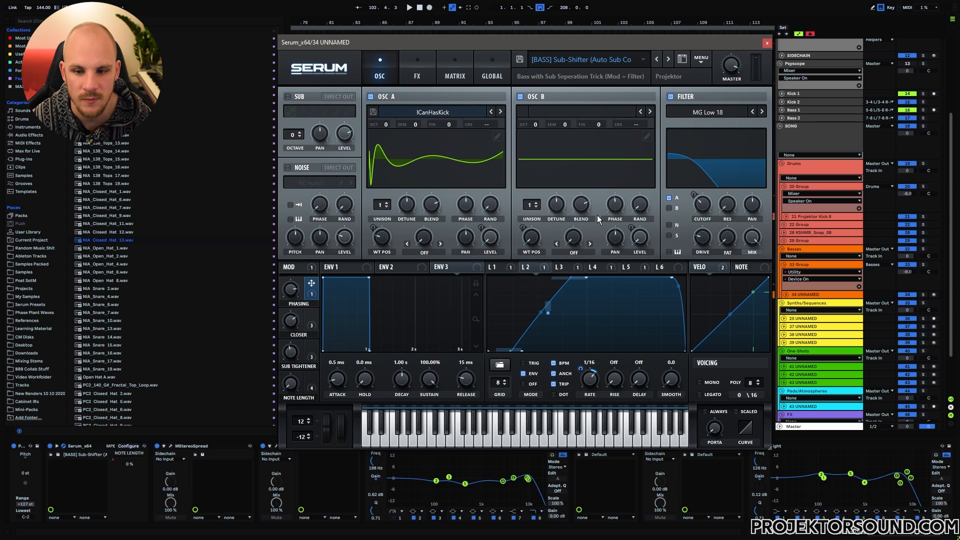
Step: Unfold the Projektor Kick 8 track, mark its first beat, and examine LFOs 2 to 5 with the oscillator parameters they modulate
left_click_drag(525, 266, 640, 238)
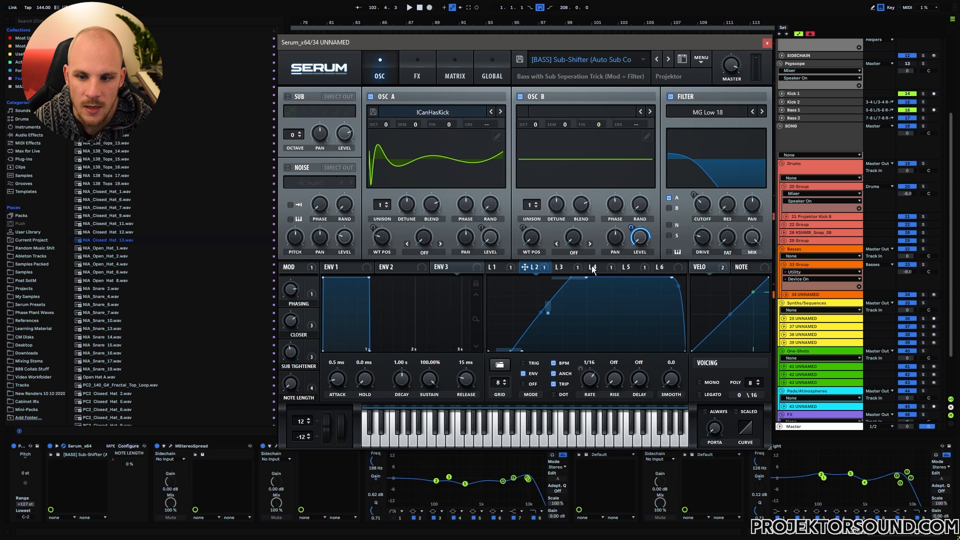
left_click(630, 268)
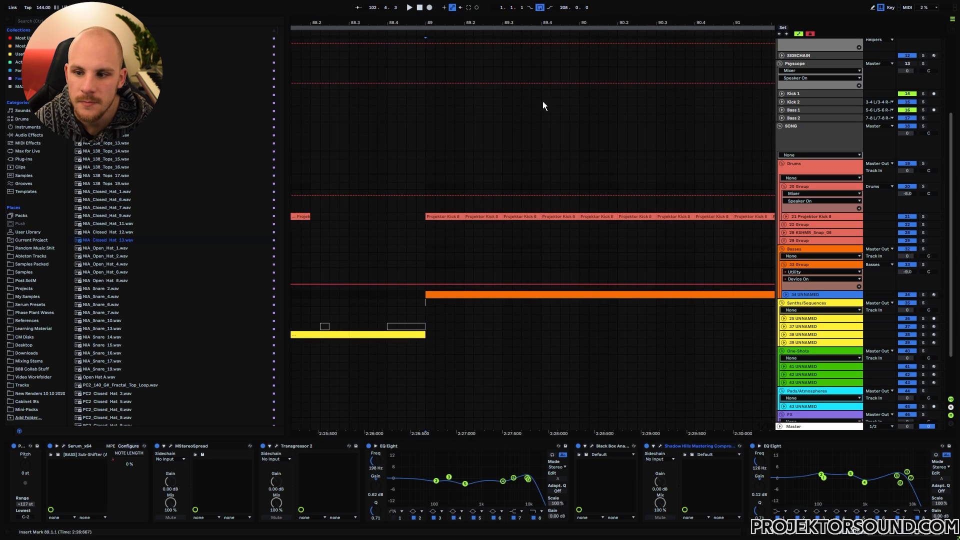
left_click(785, 218)
left_click_drag(426, 239, 464, 240)
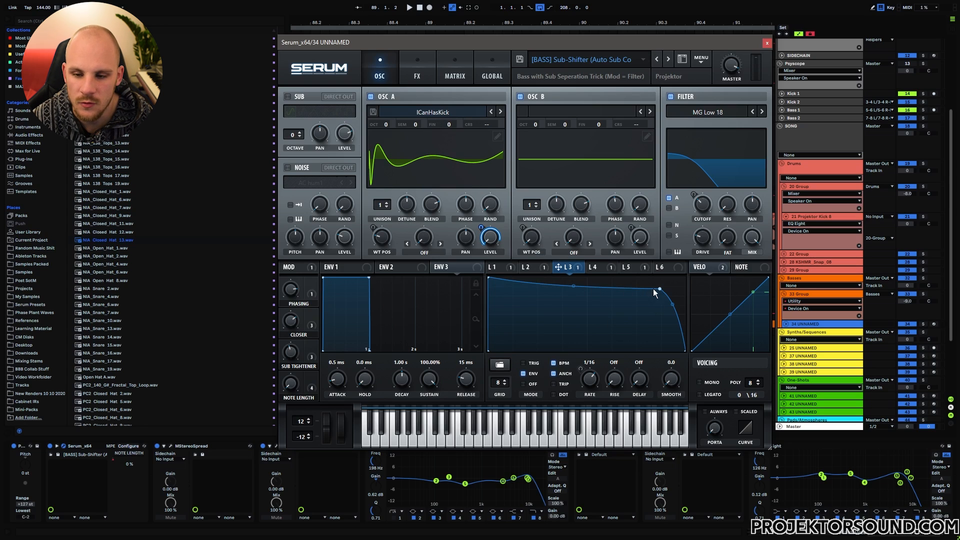
left_click(531, 268)
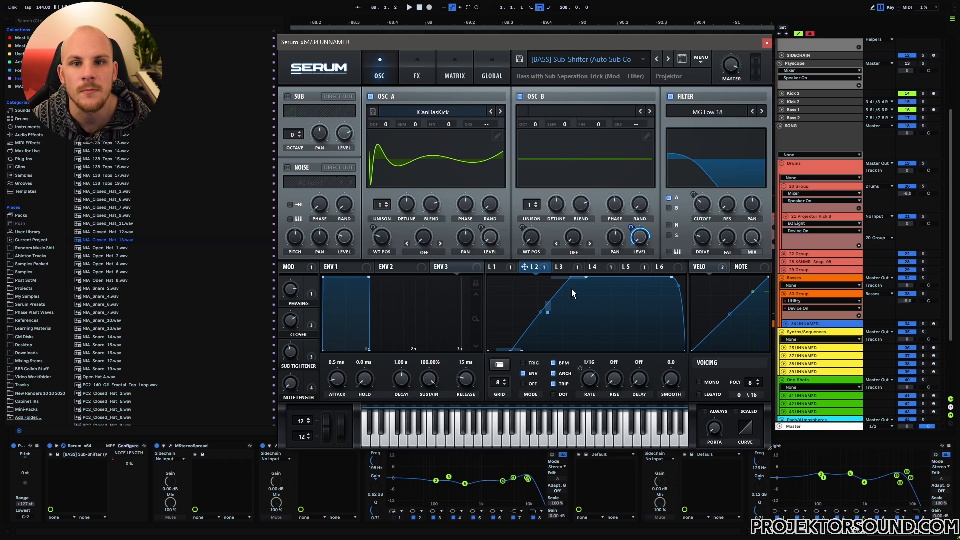
left_click(539, 240)
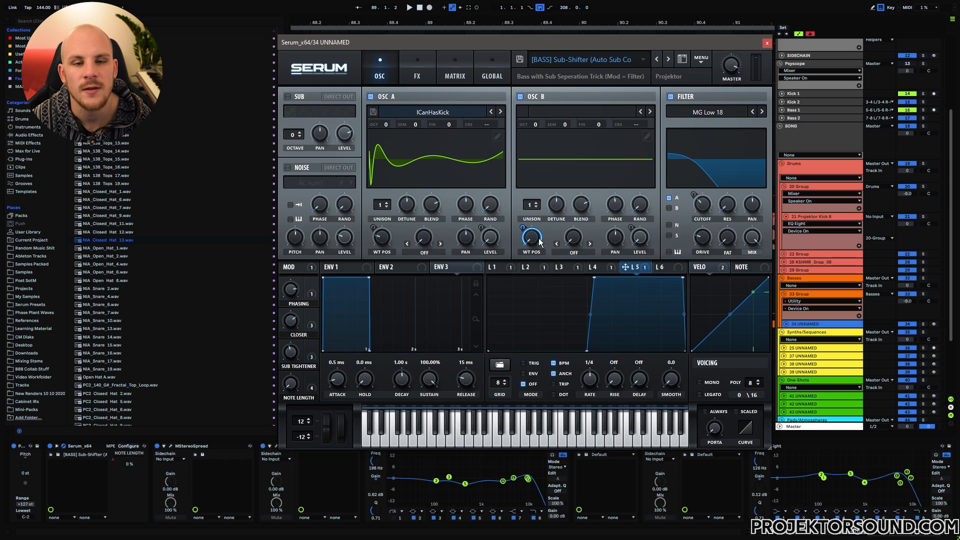
mouse_move(538, 239)
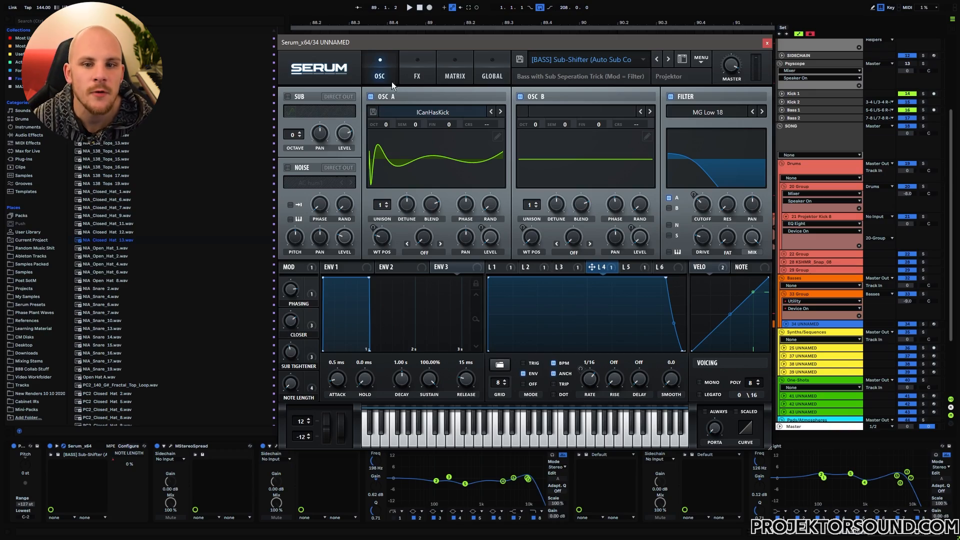
Step: Sweep the drive of Serum's X-Shaper distortion effect up and back down to its minimum
left_click(415, 76)
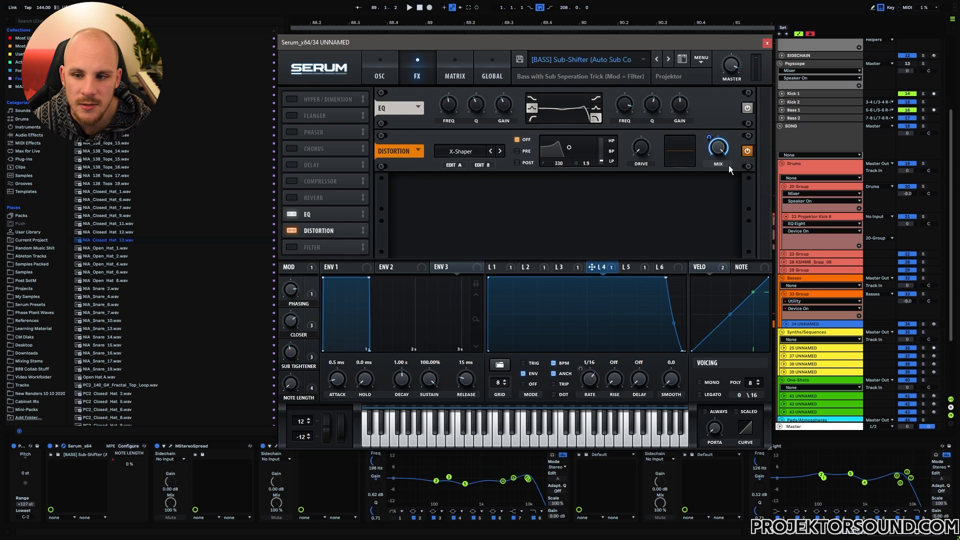
left_click_drag(639, 149, 665, 41)
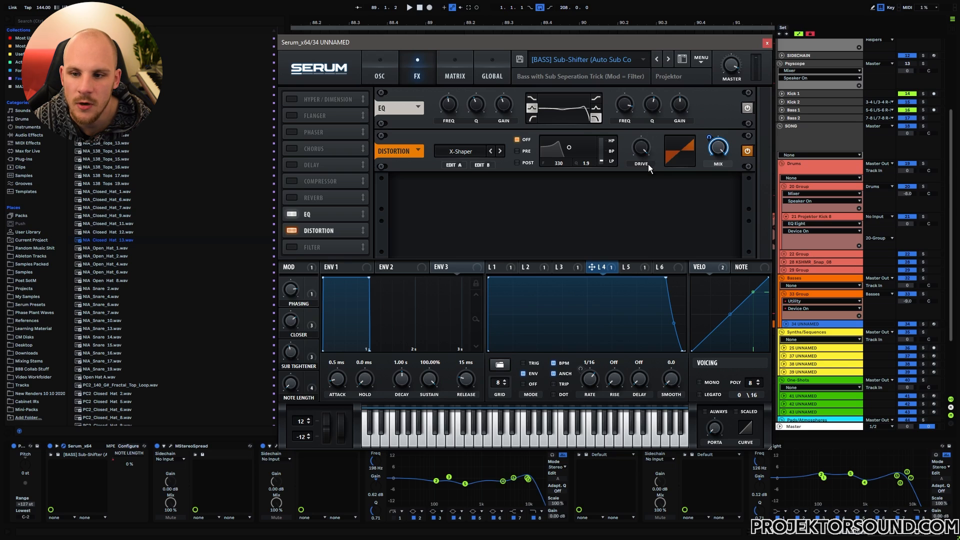
left_click_drag(641, 149, 625, 344)
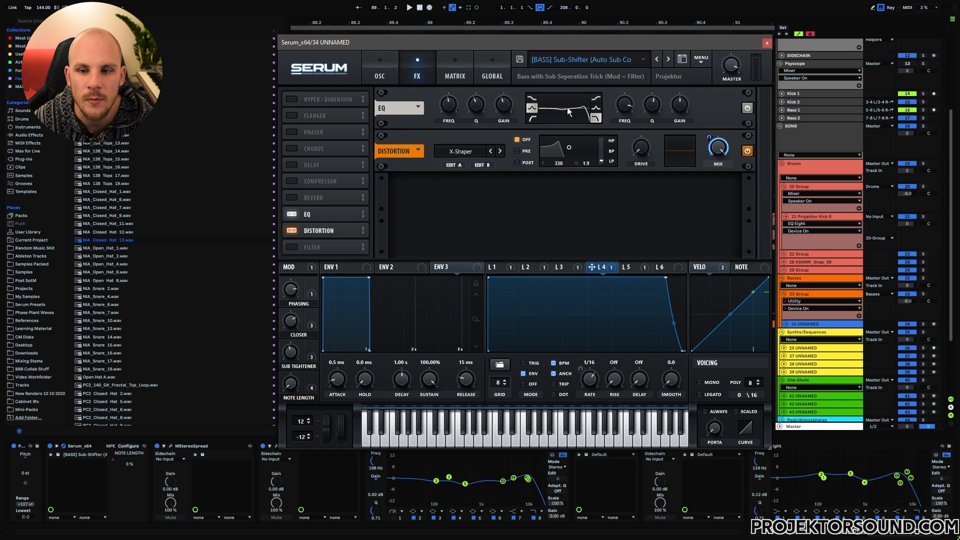
Step: Examine the oscillator filter alongside the EQ and distortion effects, alternating between Serum's oscillator and effects pages
left_click(390, 74)
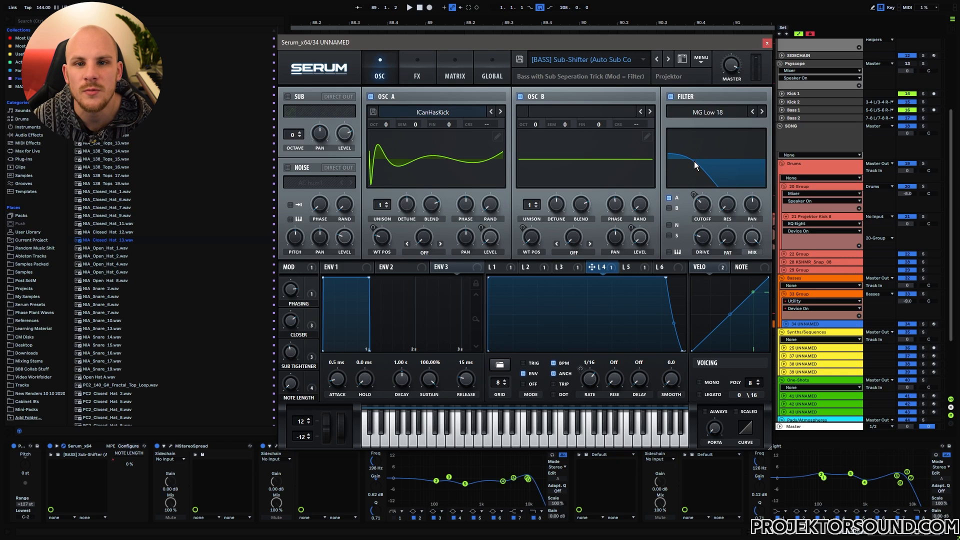
left_click(419, 75)
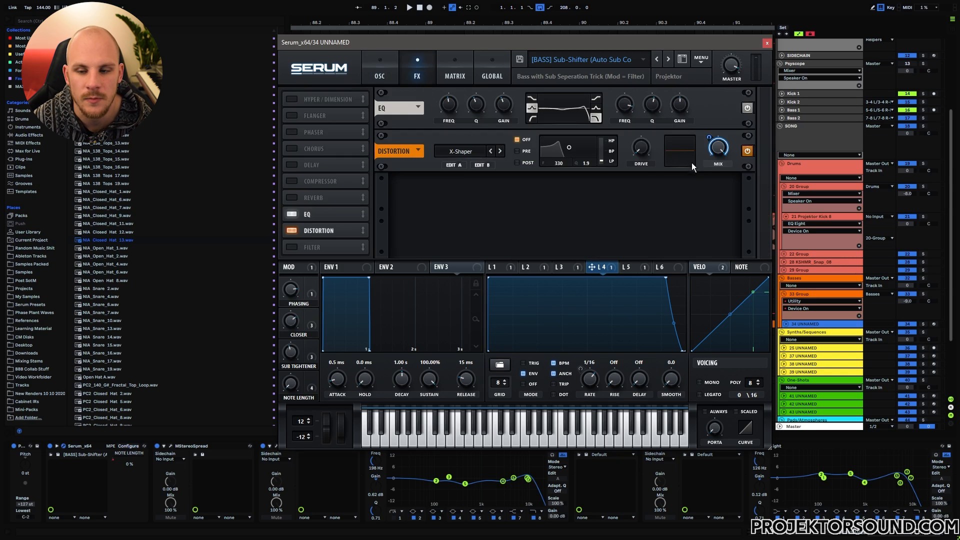
left_click(389, 75)
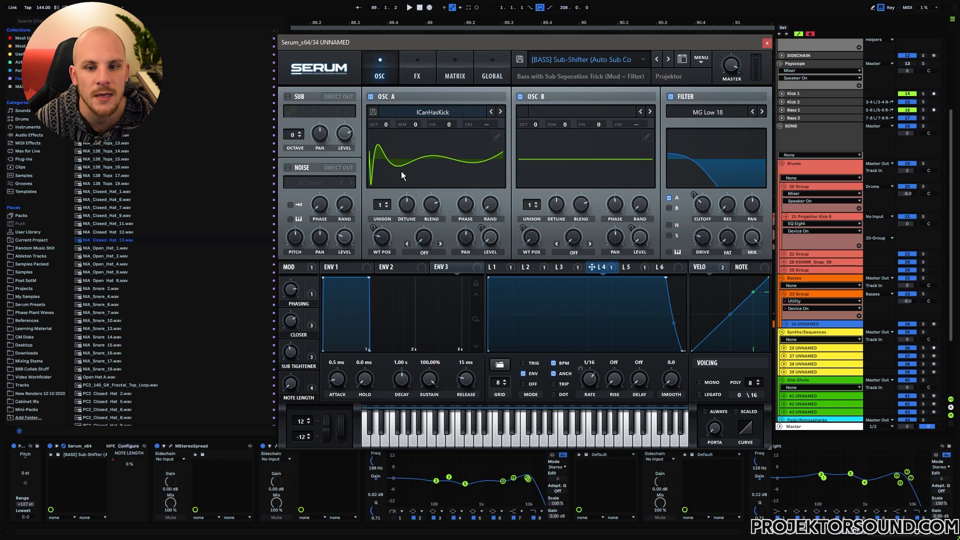
left_click(421, 81)
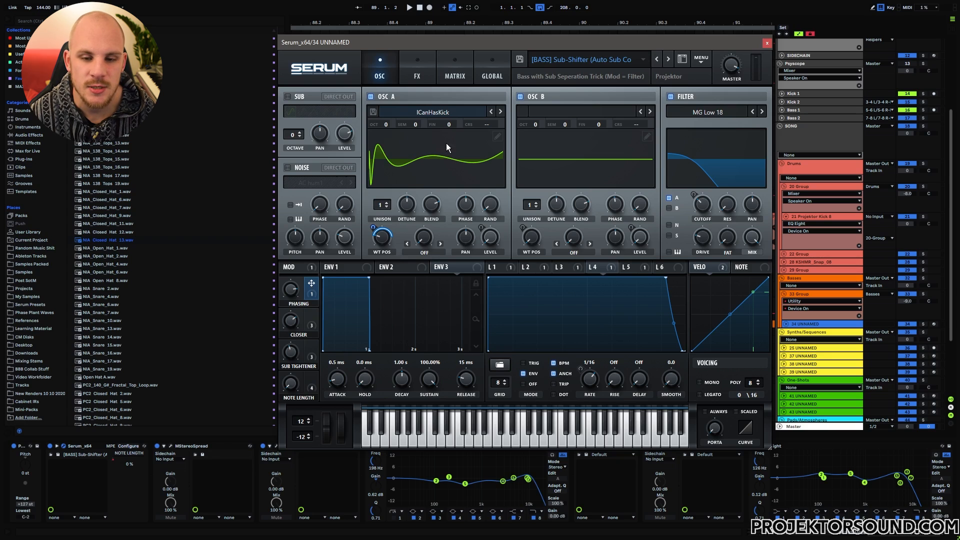
Step: Load the Saw Waves wavetable FreeformPhase Saw Processing Normalized into oscillator A in place of ICanHasKick
left_click(435, 114)
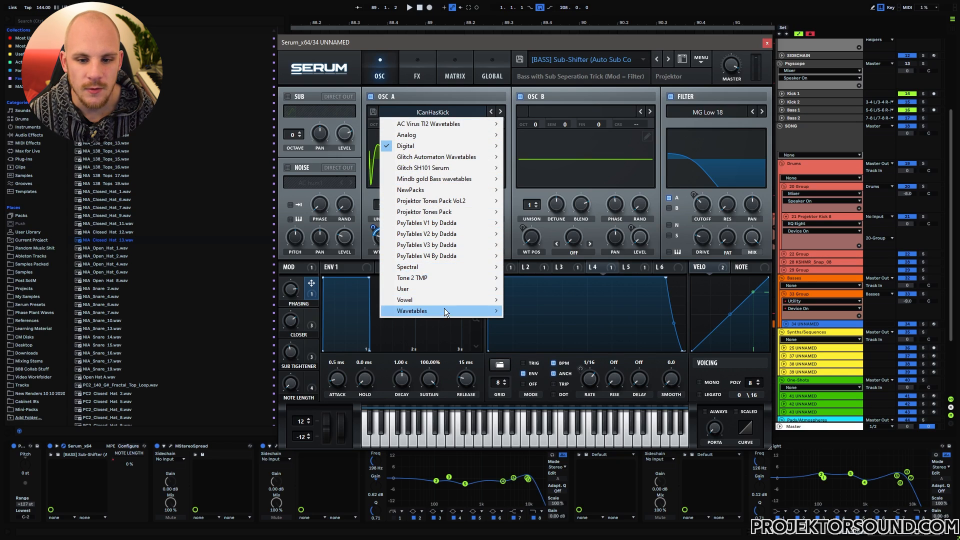
mouse_move(444, 311)
mouse_move(551, 456)
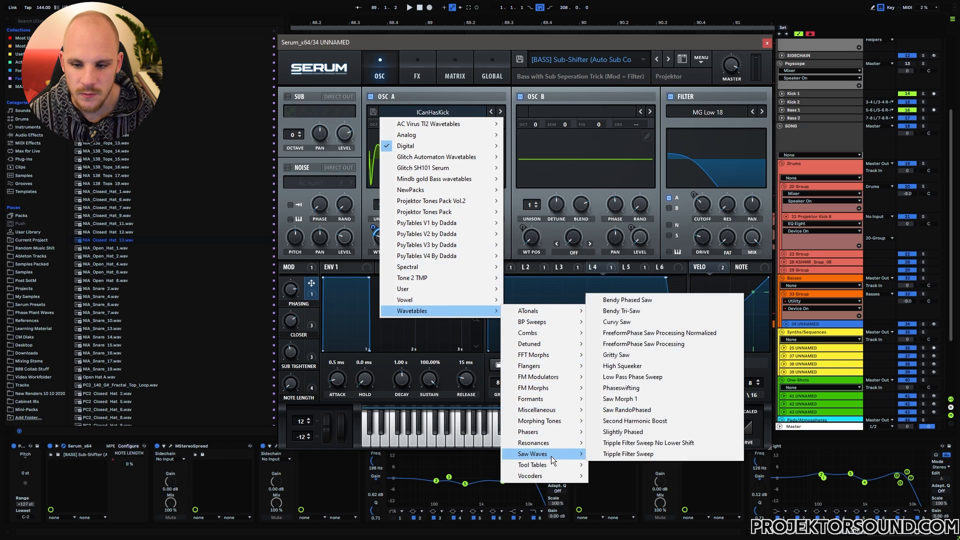
left_click(676, 333)
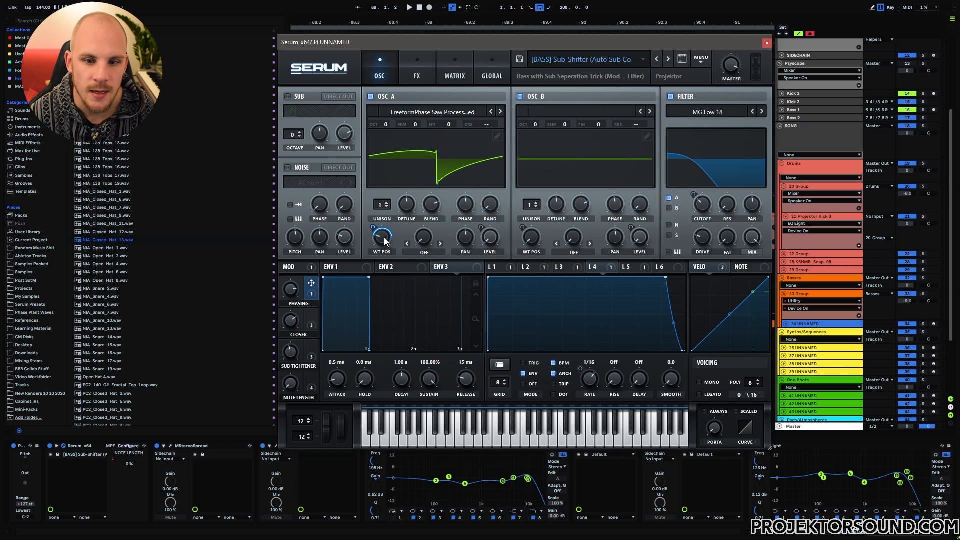
Step: Sweep oscillator A's wavetable position up through frame 187 towards the last frame and back down to the saw shape
left_click_drag(383, 238, 406, 206)
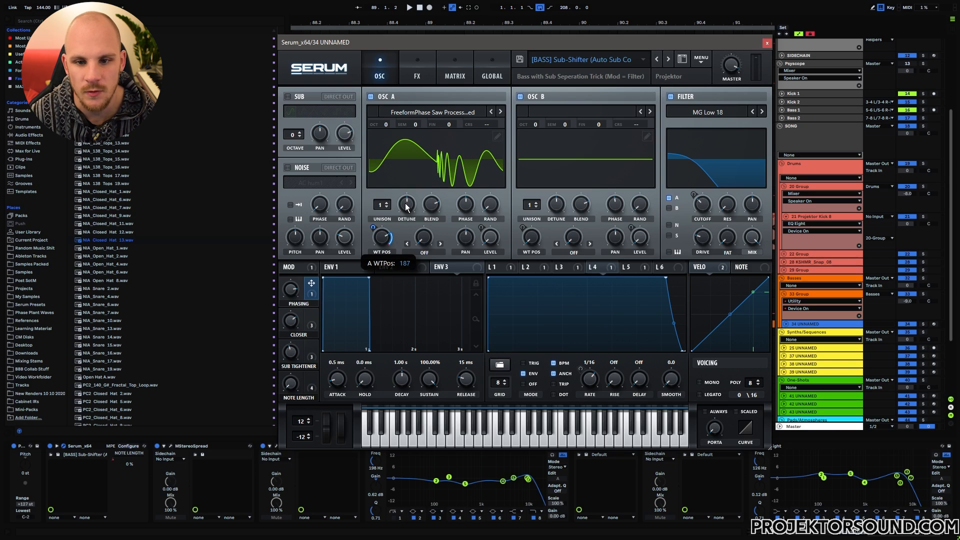
left_click_drag(406, 207, 418, 185)
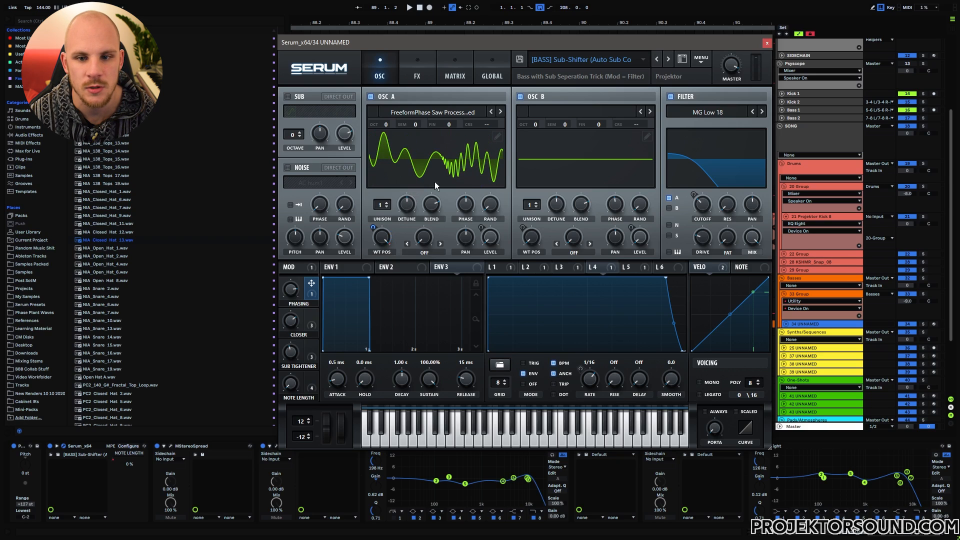
left_click_drag(382, 239, 386, 323)
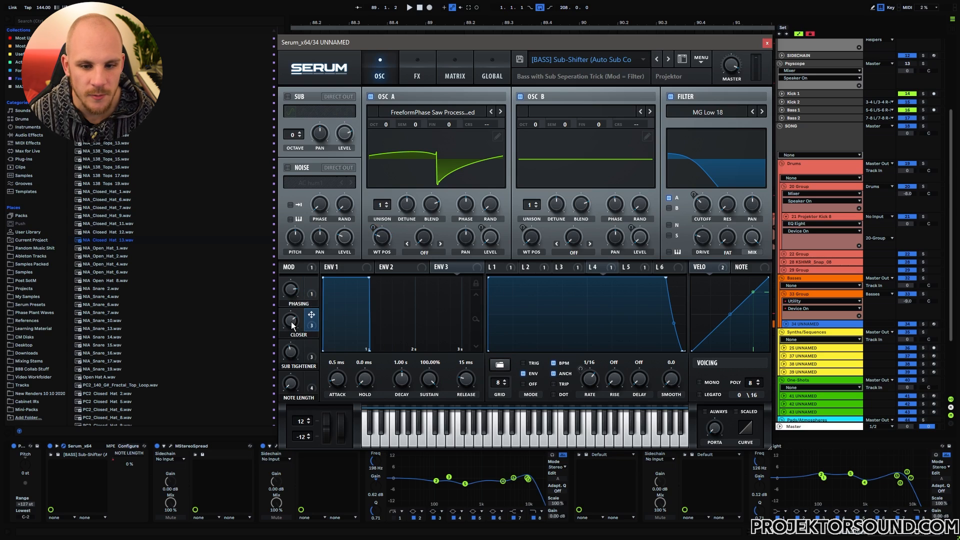
Step: Check the LFOs tied to note length and lower the NOTE LENGTH macro to 0%
left_click(499, 268)
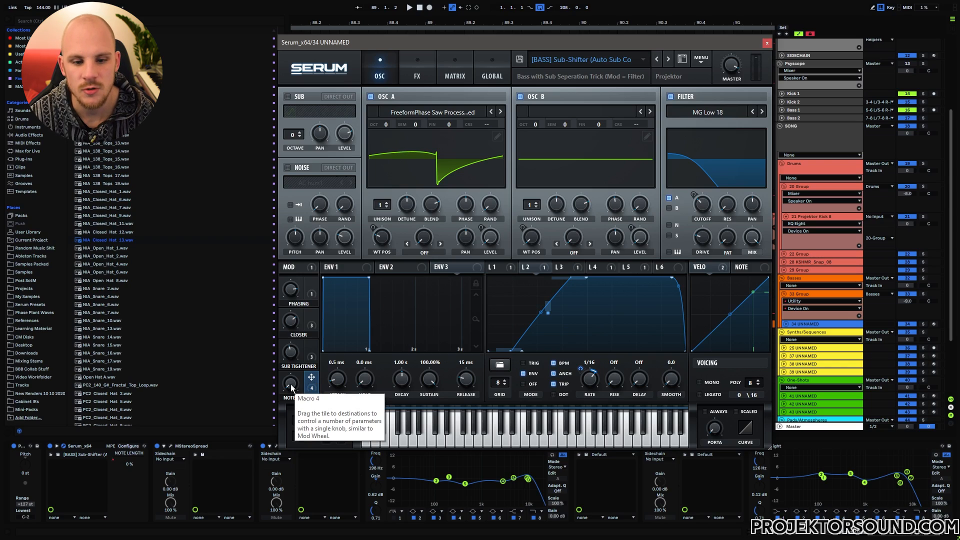
left_click_drag(291, 385, 304, 528)
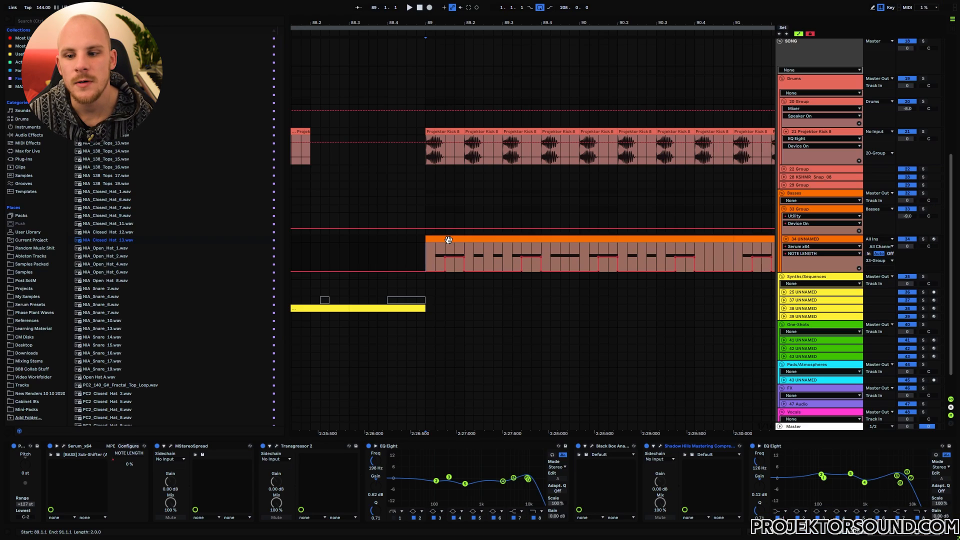
Step: Open the bass track's MIDI clip and select its longer second note, starting at 1.1.3
left_click(453, 241)
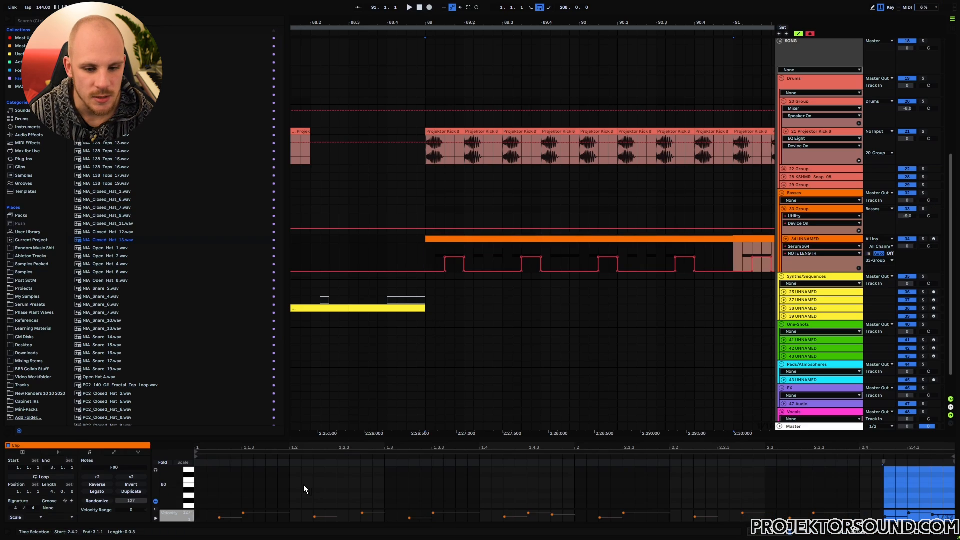
scroll(251, 489, "up", 2)
left_click_drag(269, 485, 262, 507)
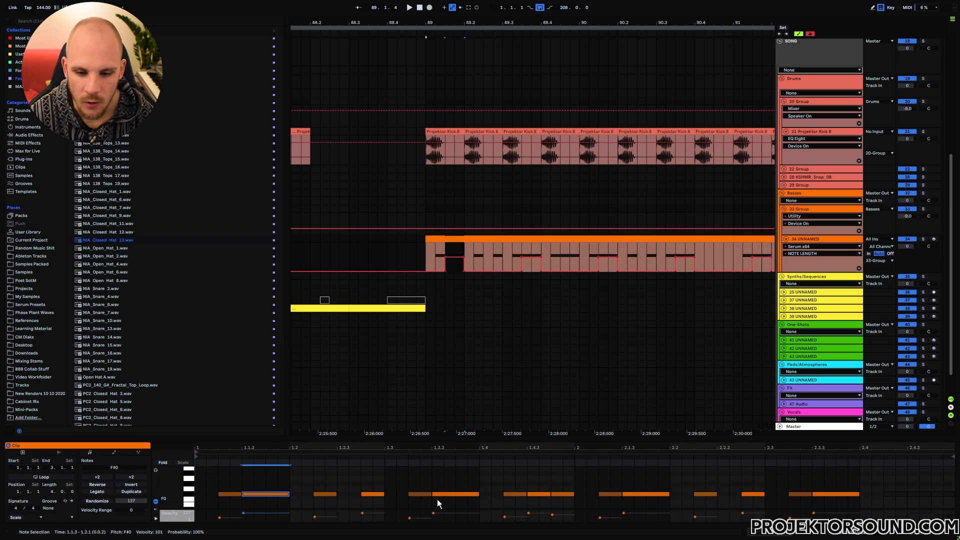
Step: Inspect the longer notes in the bass clip, including the one at 2.1.3, and select the first beat of bar 89 on the bass track
left_click_drag(470, 479, 457, 510)
left_click_drag(635, 476, 647, 513)
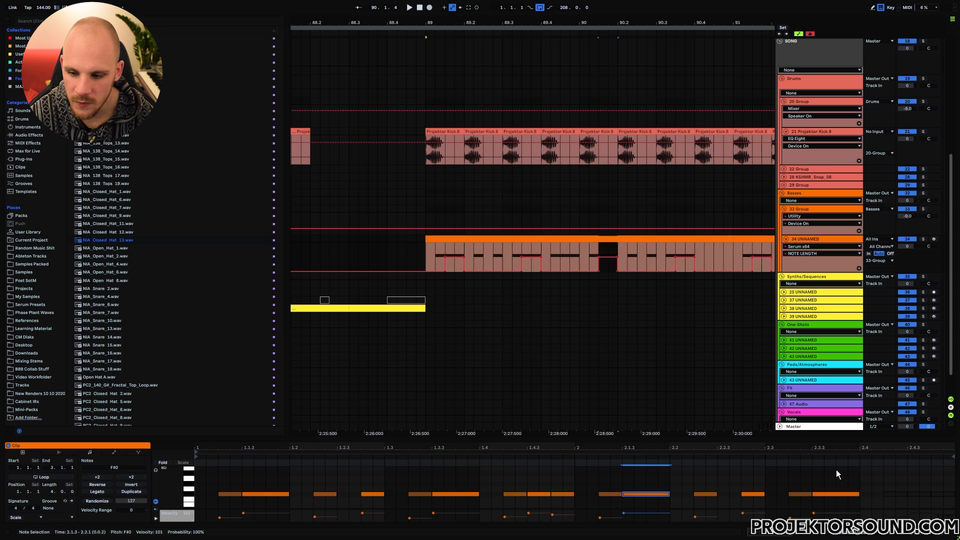
left_click(429, 254)
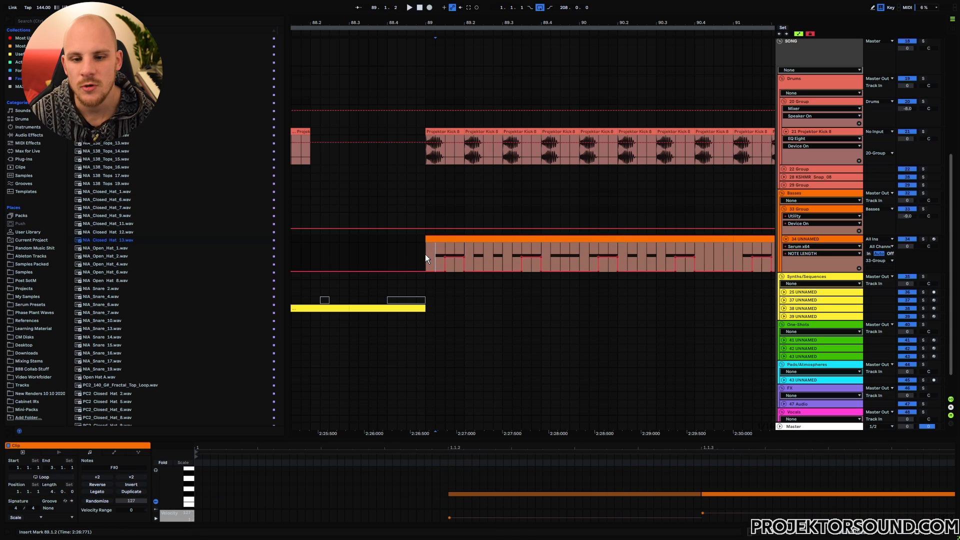
left_click_drag(425, 254, 463, 249)
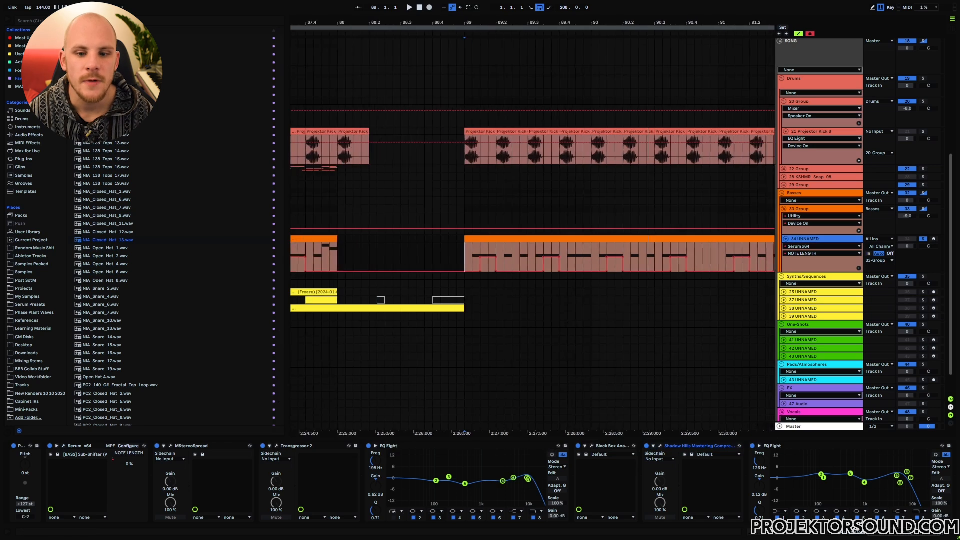
Step: Play the arrangement from bar 73 with the Synths/Sequences group soloed, and turn its solo off again
left_click_drag(618, 22, 619, 3)
left_click_drag(502, 278, 610, 314)
left_click(503, 277)
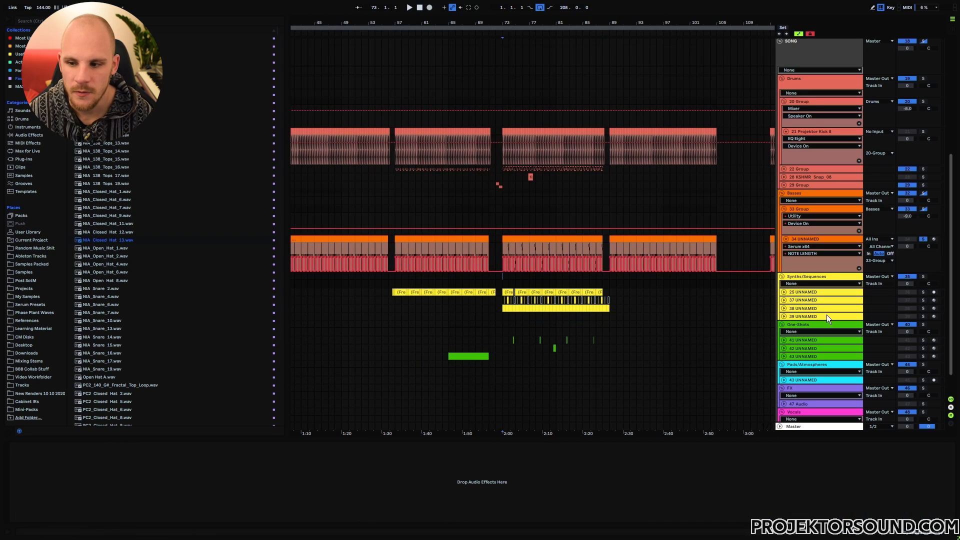
key("space")
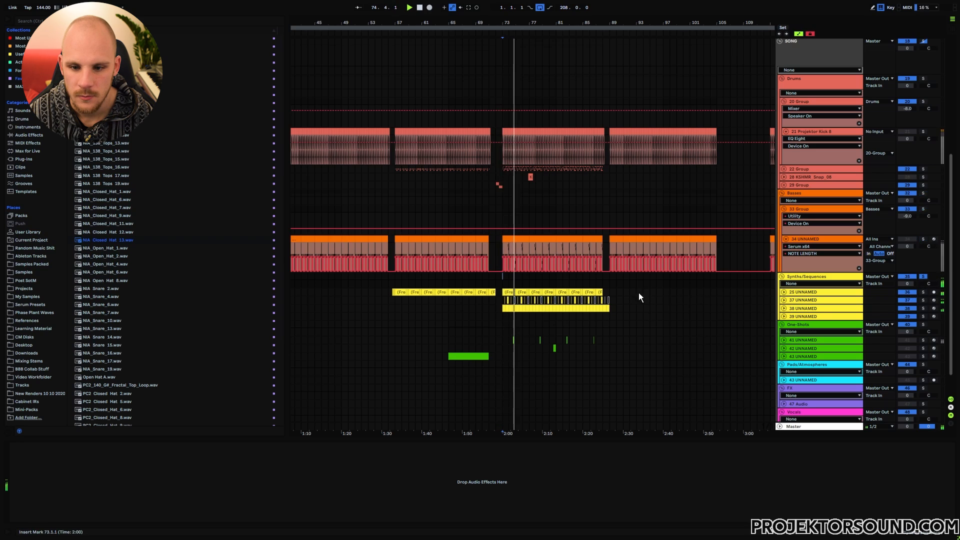
left_click(923, 277)
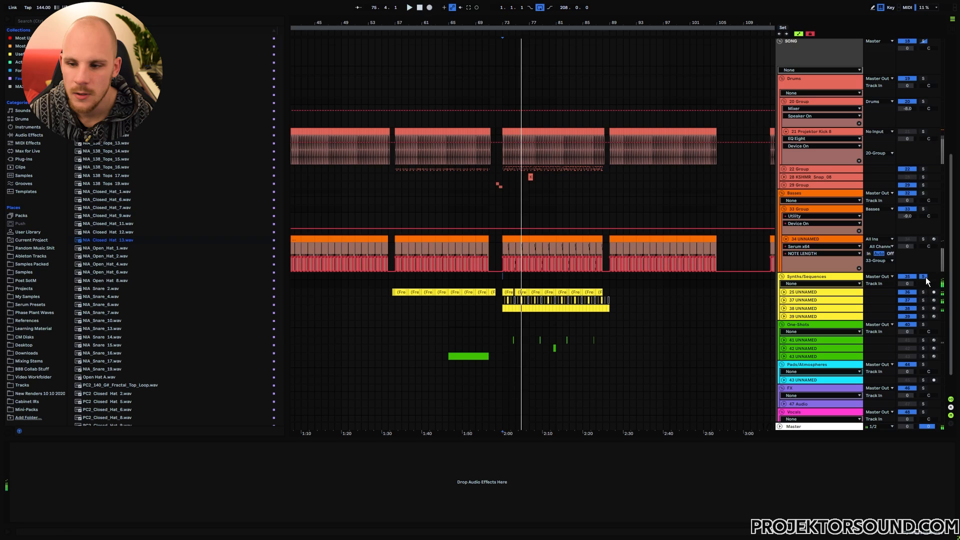
key("space")
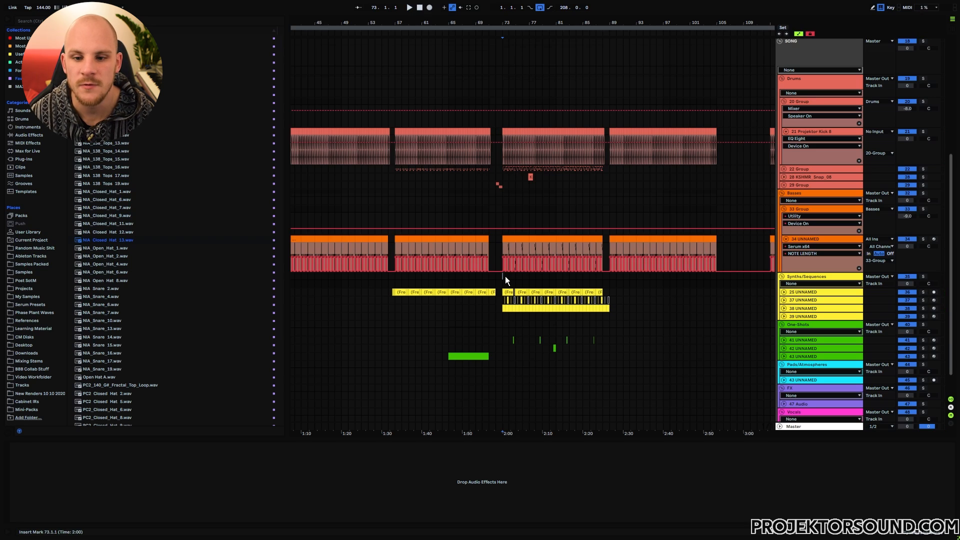
key("space")
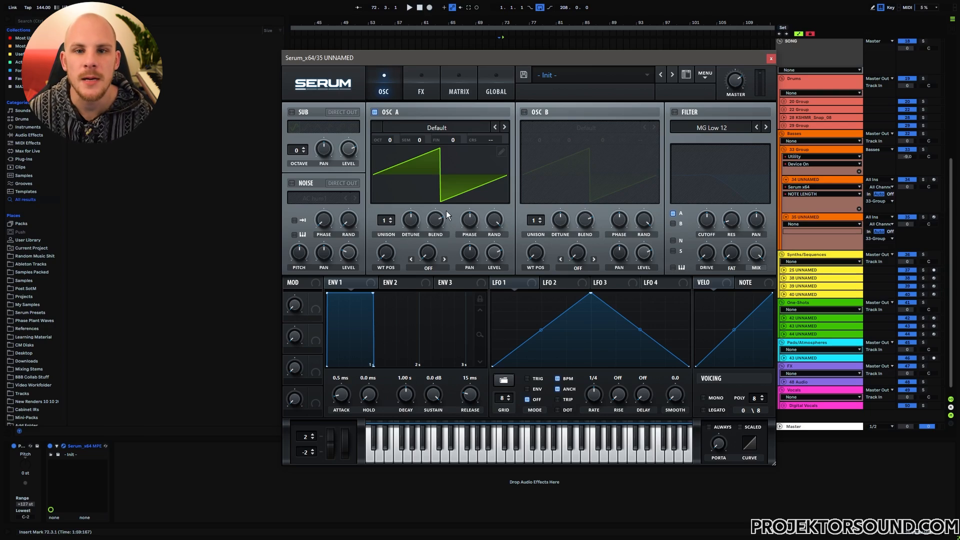
Step: Load the Saw Waves wavetable FreeformPhase Saw Processing Normalized into oscillator A of the initialized Serum, keeping its position at frame 1
left_click(443, 127)
mouse_move(454, 324)
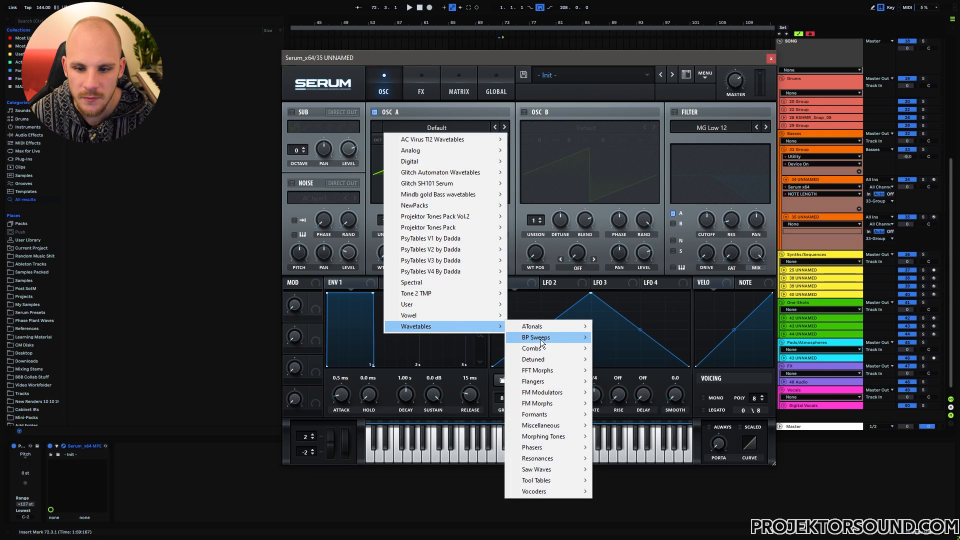
mouse_move(588, 470)
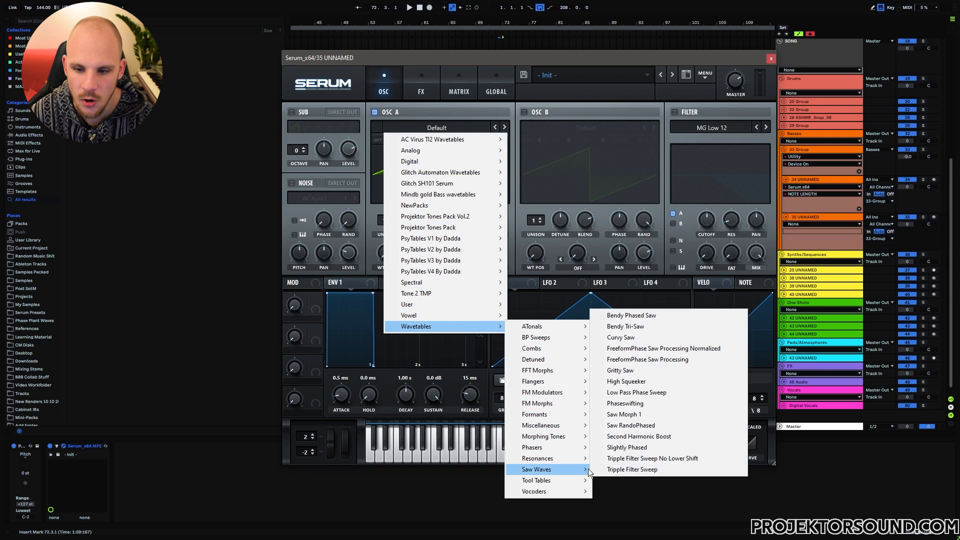
left_click(661, 348)
left_click_drag(396, 250, 392, 295)
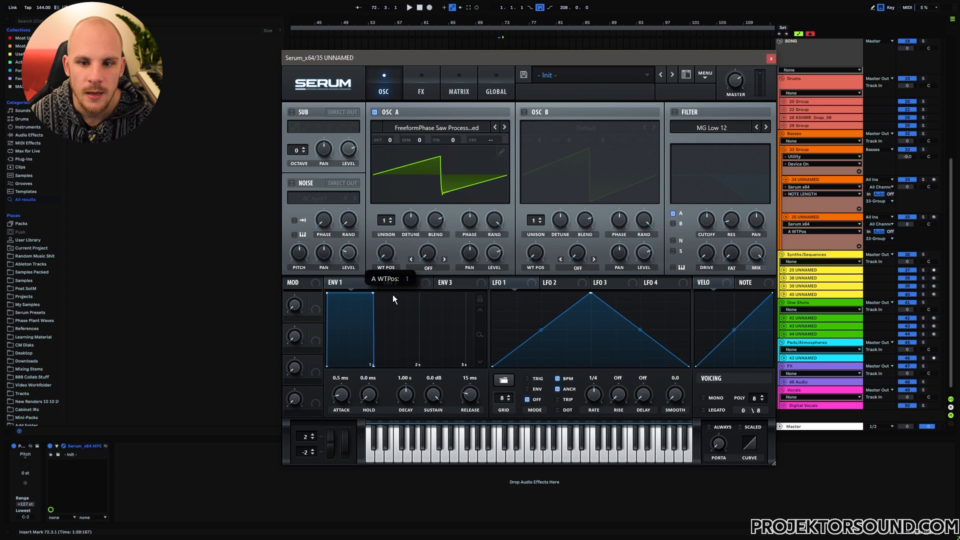
Step: Remove the fundamental from all frames of oscillator A's wavetable in the table editor and return to the oscillator view
left_click(503, 151)
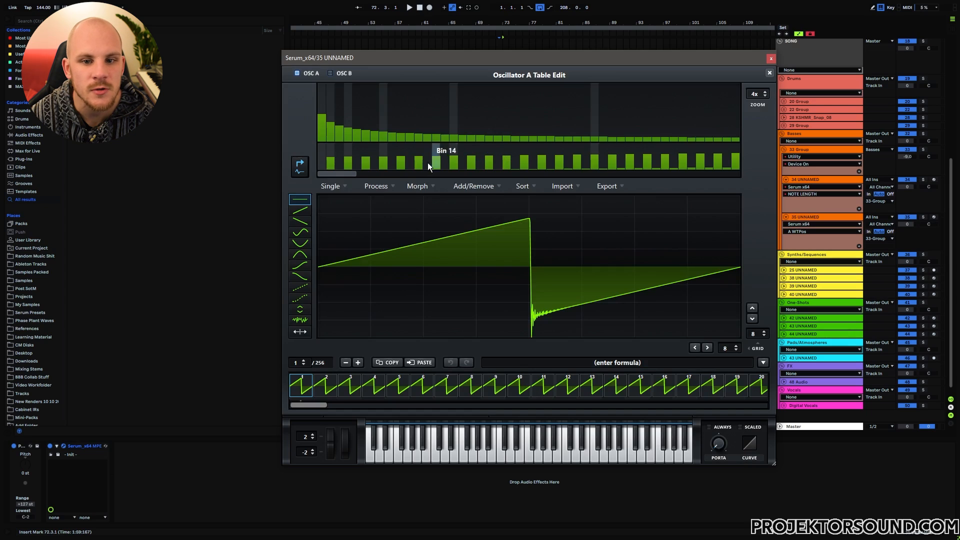
left_click(382, 187)
left_click(413, 298)
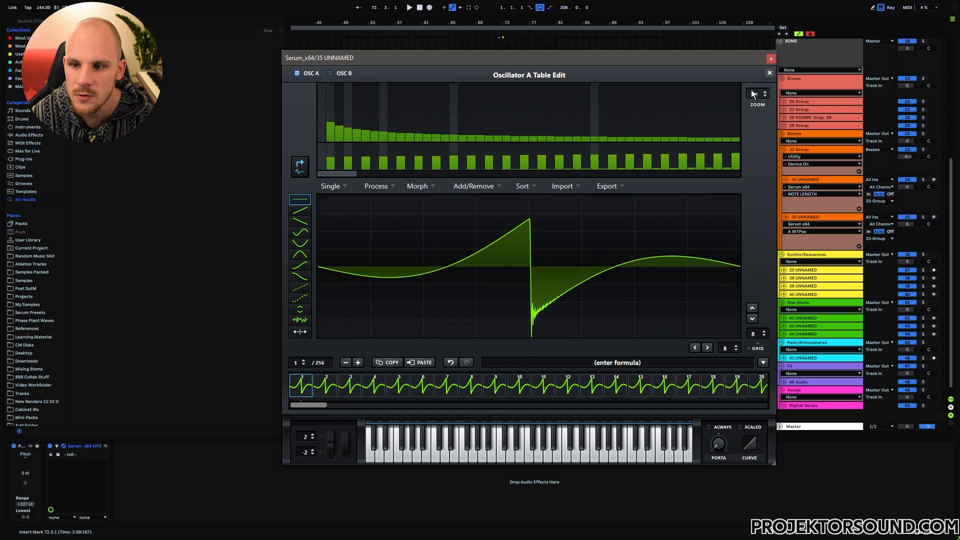
left_click(769, 73)
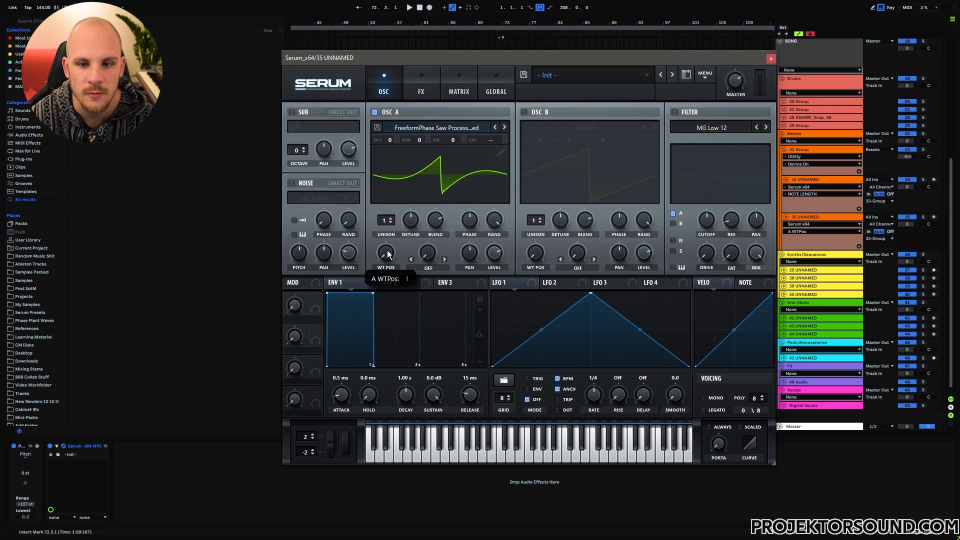
Step: Assign Macro 1 to oscillator A's wavetable position and adjust the macro until the waveform shows a few strong ripples
mouse_move(388, 250)
left_mouse_down()
mouse_move(410, 149)
mouse_move(392, 264)
mouse_move(399, 233)
mouse_move(383, 257)
left_mouse_up()
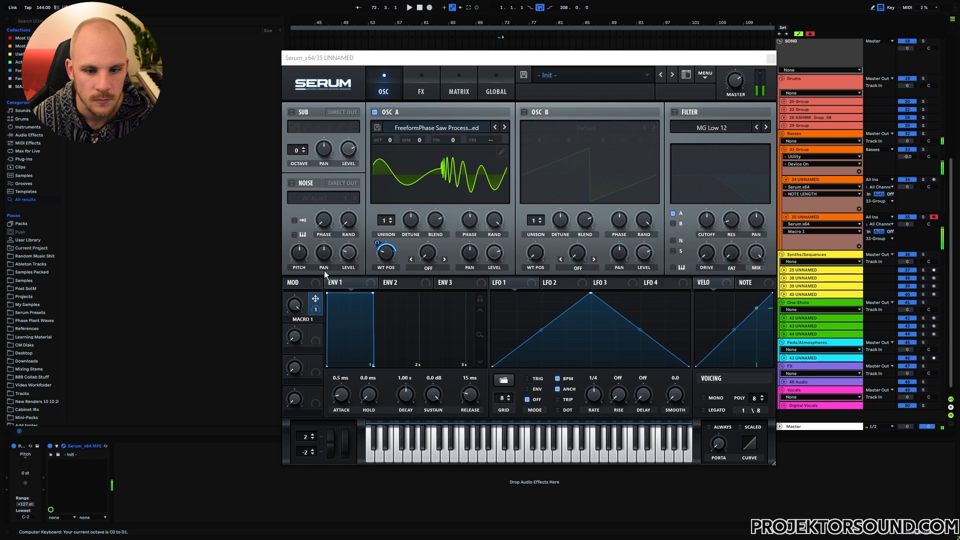
left_click_drag(297, 304, 305, 257)
left_click_drag(299, 326, 327, 319)
Step: Enable the filter with the MG Low 18 type, adjust its resonance and lower its cutoff
left_click(674, 112)
left_click(766, 128)
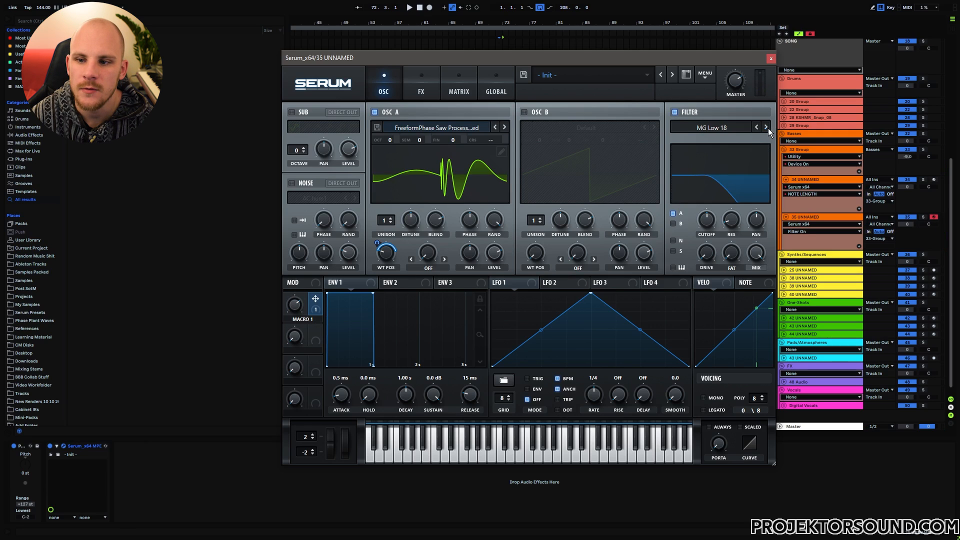
left_click(733, 219)
mouse_move(707, 223)
left_mouse_down()
mouse_move(705, 238)
mouse_move(707, 227)
left_mouse_up()
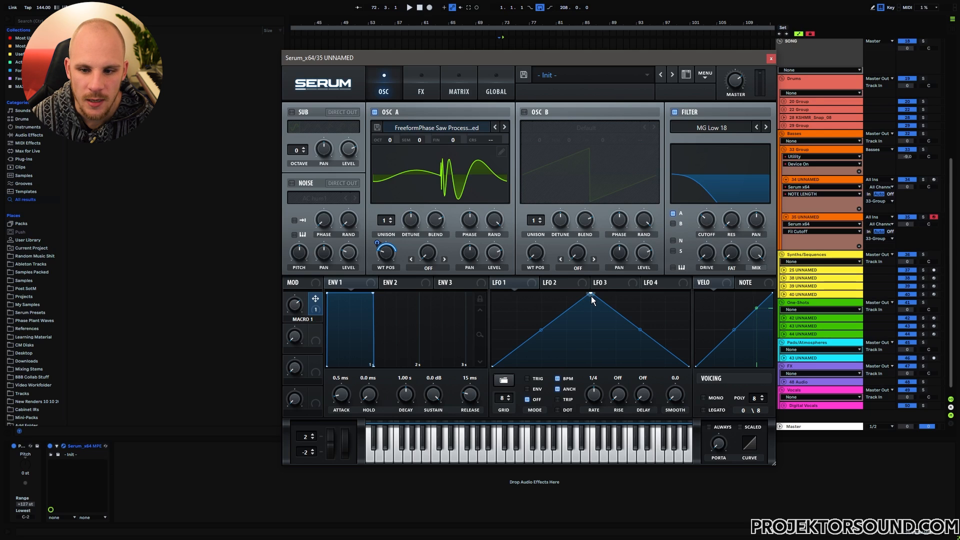
Step: Reshape LFO 1 into a straight falling ramp running once in ENV mode at a 1/16 rate
left_click_drag(591, 295, 493, 294)
left_click_drag(591, 399, 602, 394)
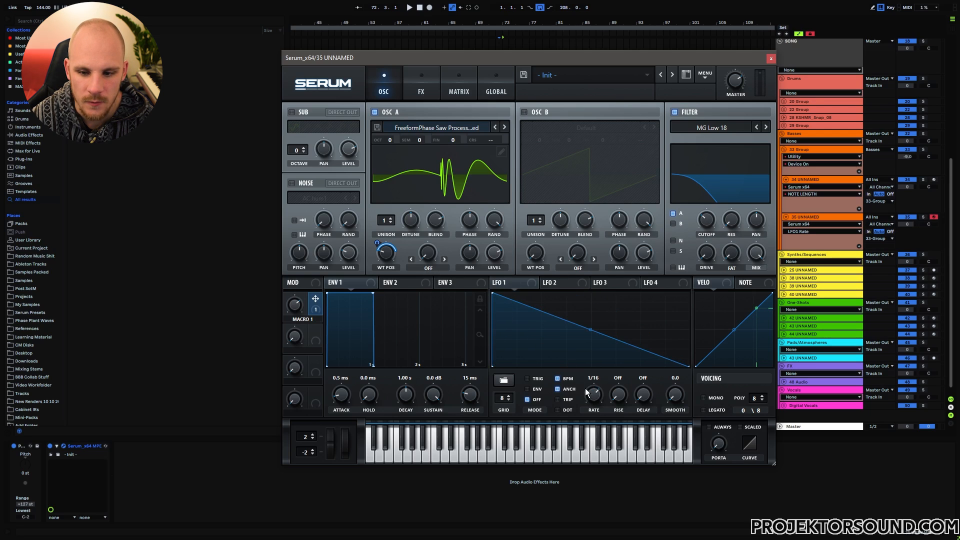
left_click(528, 389)
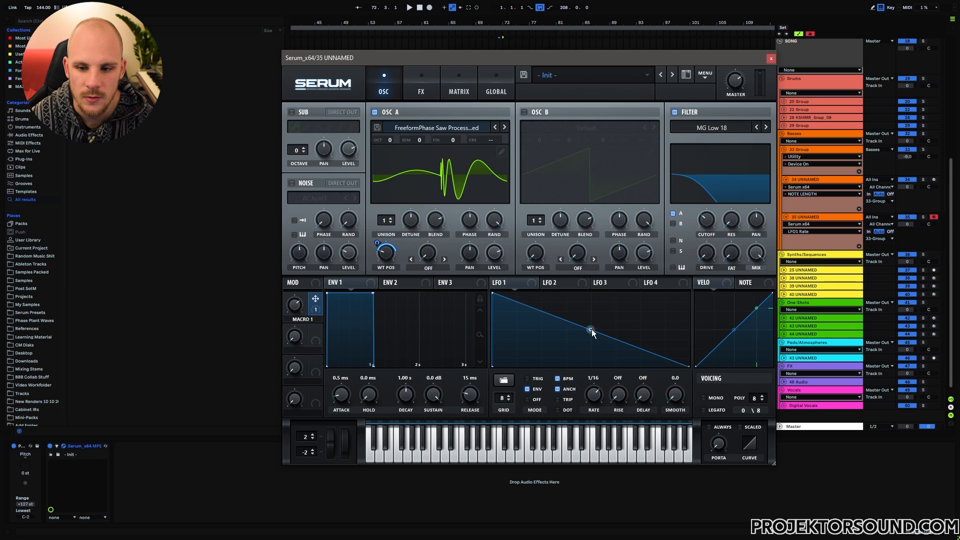
Step: Add a middle point to LFO 1 slightly below the ramp and bend the segments into a steep initial decay
double_click(575, 332)
left_click_drag(575, 332, 590, 342)
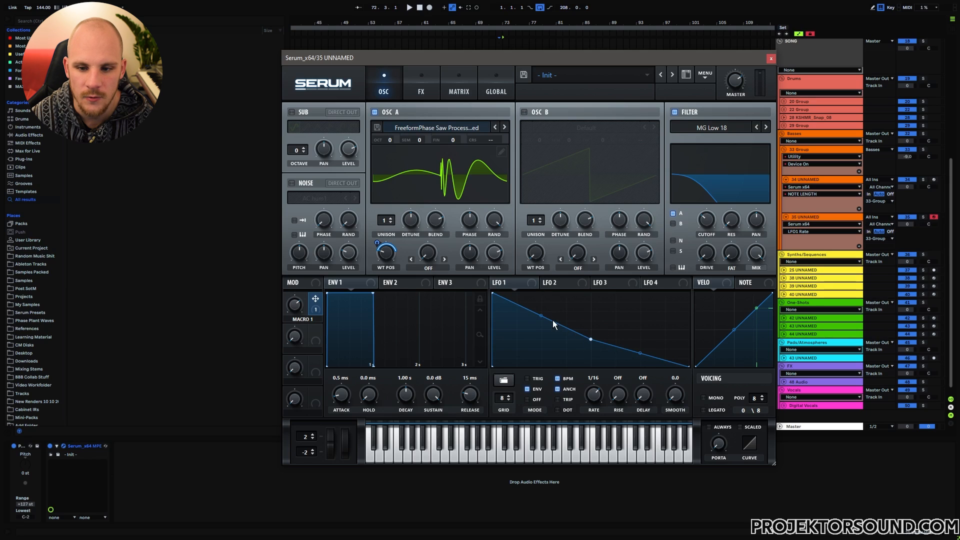
left_click_drag(541, 316, 541, 328)
left_click_drag(640, 353, 590, 344)
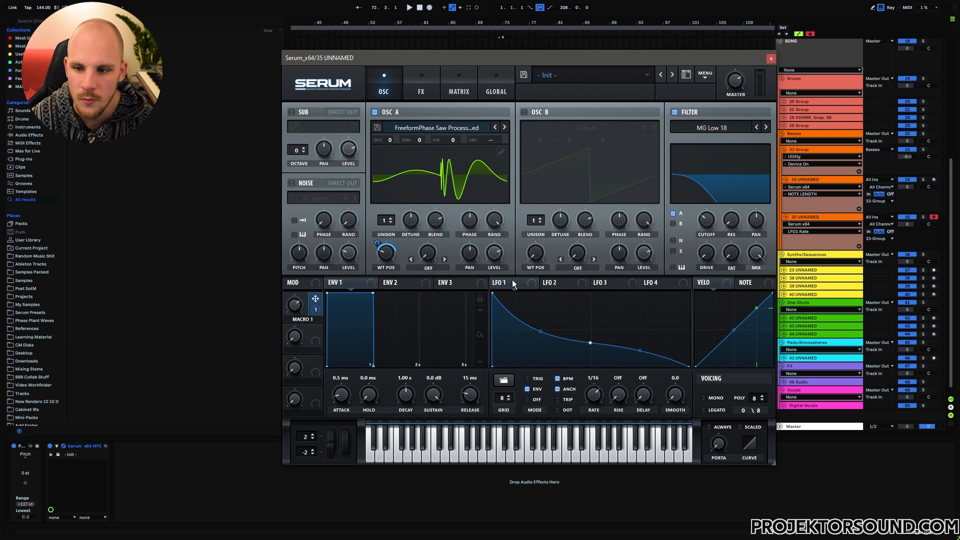
Step: Modulate the filter cutoff with LFO 1, assign Macro 2 to LFO 1's curve points and reduce its LFO Bus amounts close to zero
left_click_drag(512, 281, 702, 212)
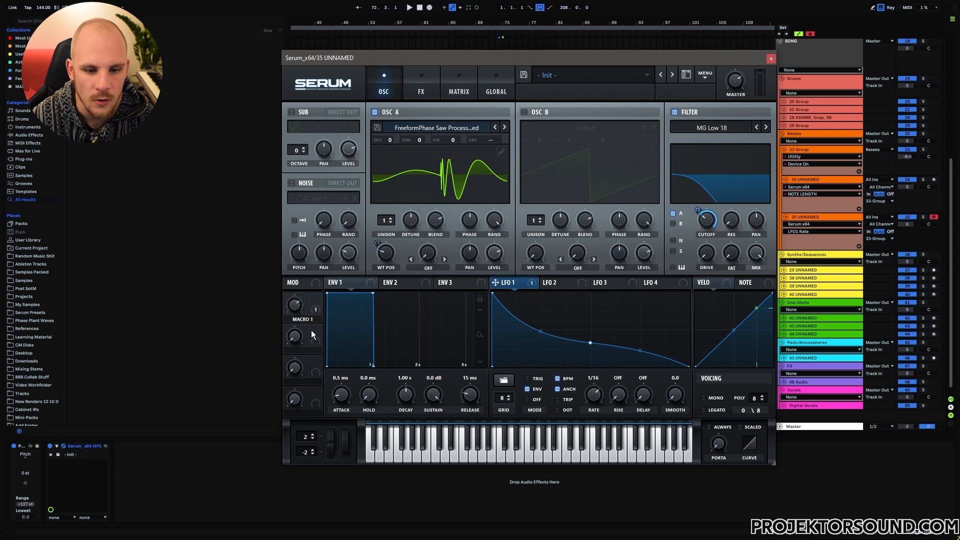
left_click_drag(315, 329, 590, 343)
left_click(458, 92)
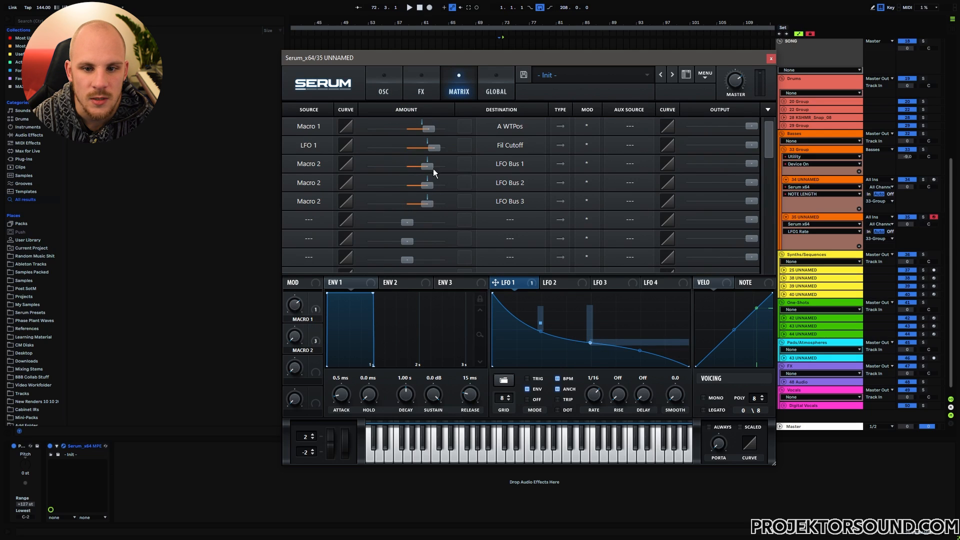
left_click_drag(434, 169, 403, 204)
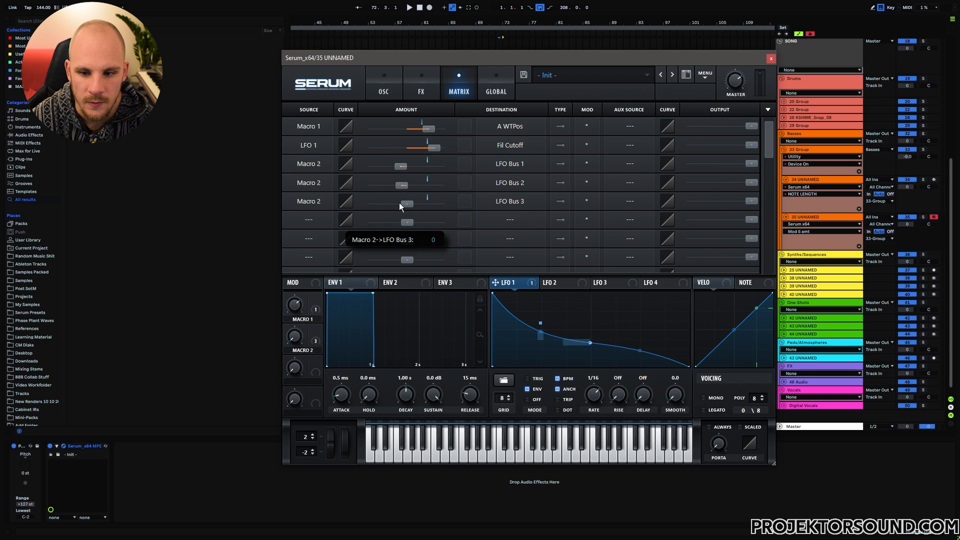
Step: Sweep Macro 2 to test the decay shape, raise LFO 1's middle point and fine-tune Macro 2's LFO Bus 1 amount
left_click_drag(298, 333, 326, 208)
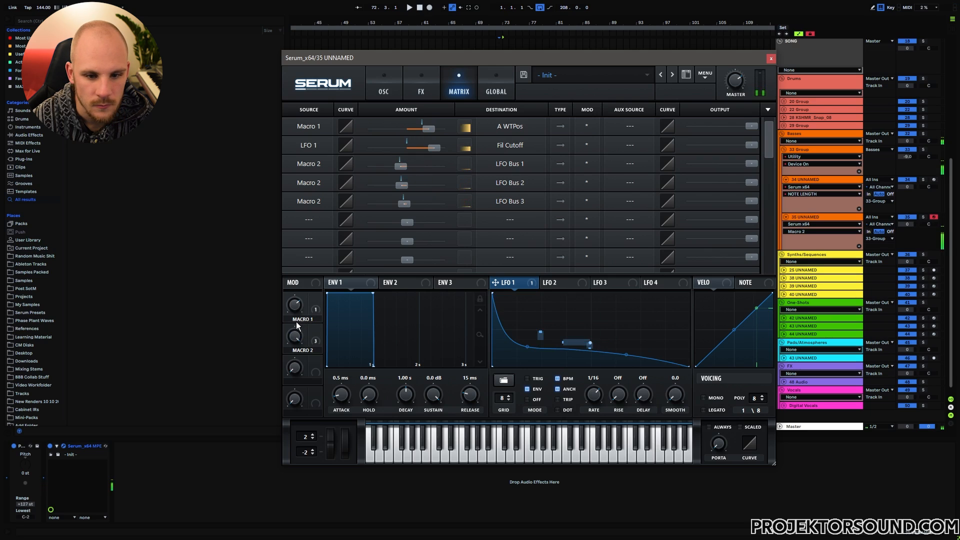
left_click_drag(295, 335, 286, 473)
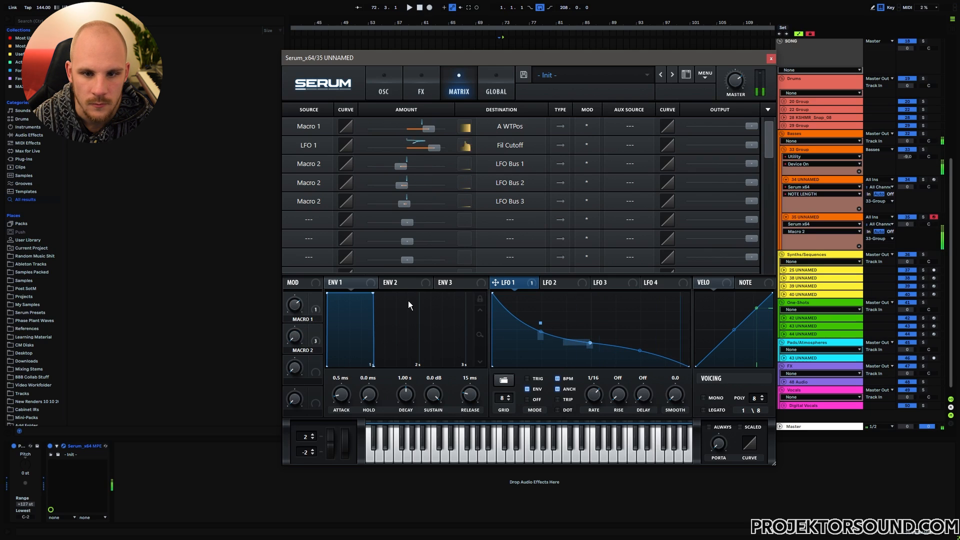
left_click_drag(295, 356, 344, 251)
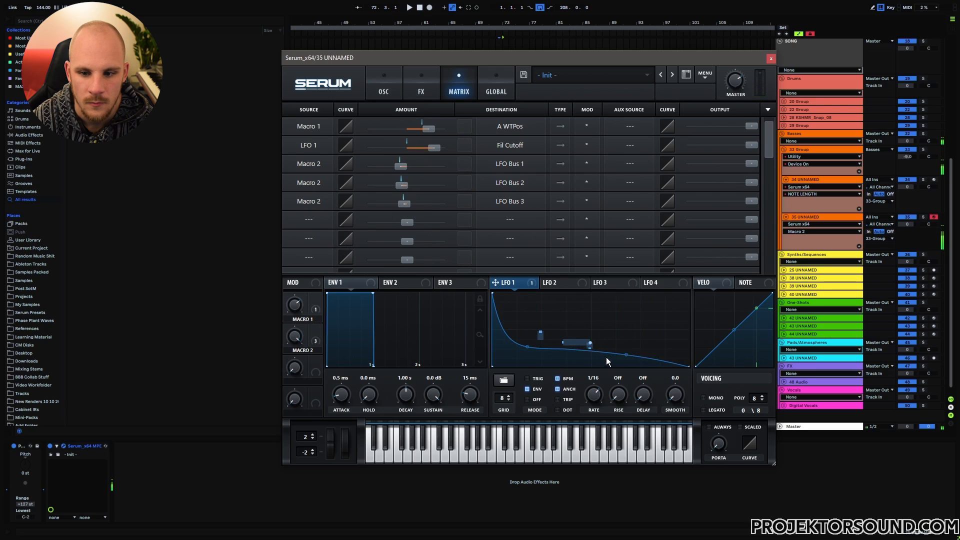
left_click_drag(590, 343, 599, 336)
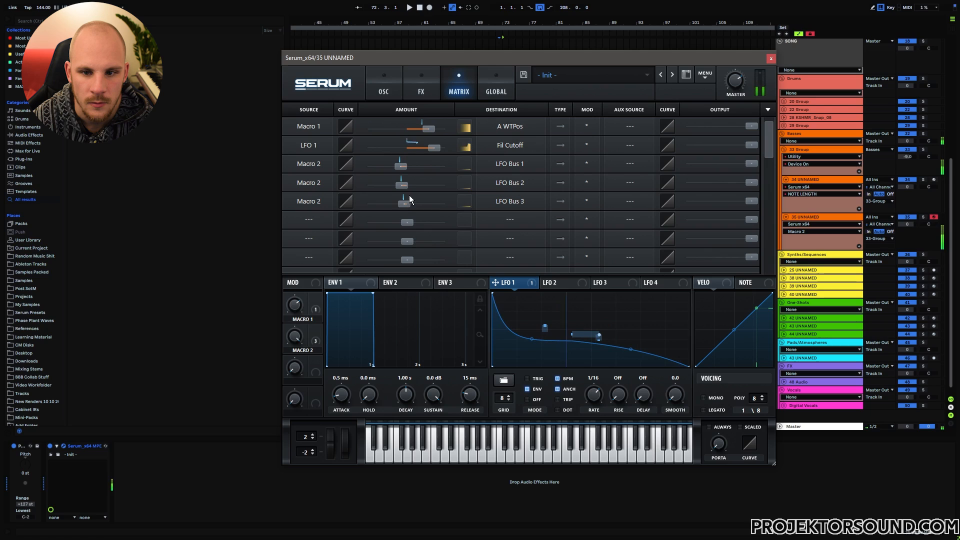
left_click_drag(400, 170, 409, 169)
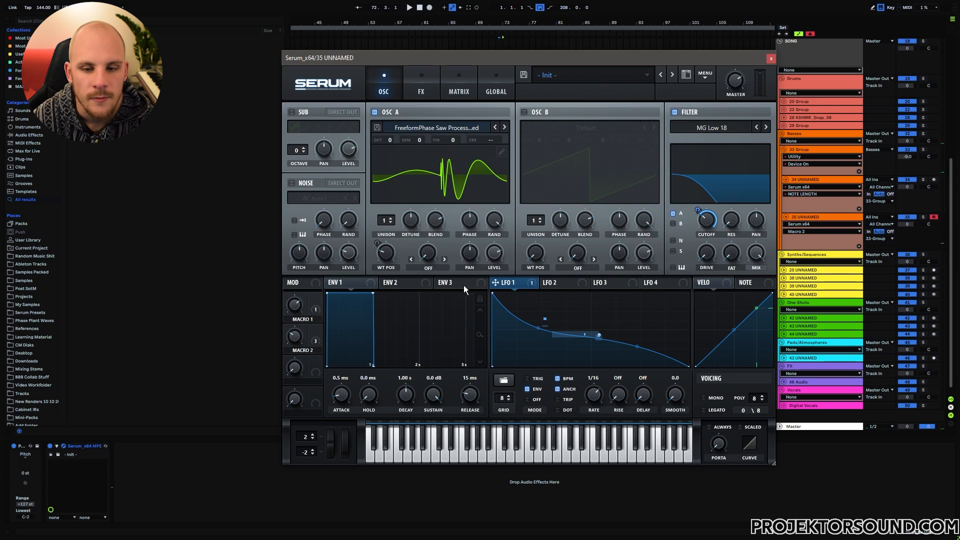
Step: Turn down oscillator A's random phase, adjust its start phase and set envelope 1's attack to 0.1 ms
left_click(471, 224)
left_click_drag(492, 221, 494, 234)
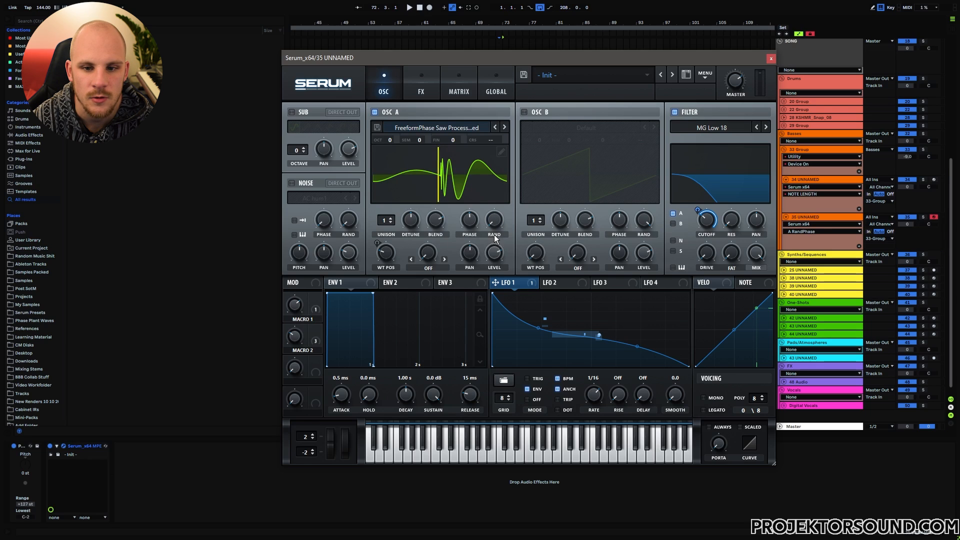
left_click(470, 225)
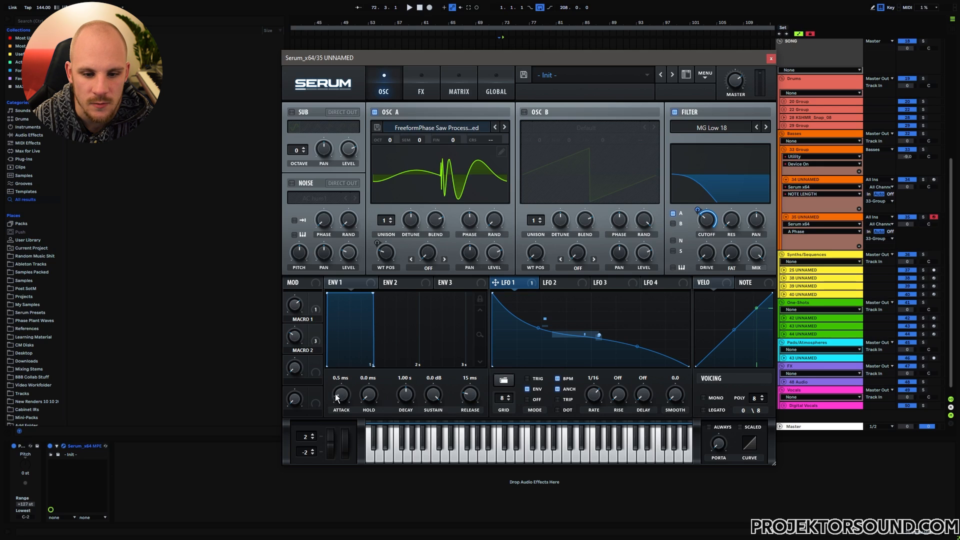
left_click_drag(339, 402, 340, 402)
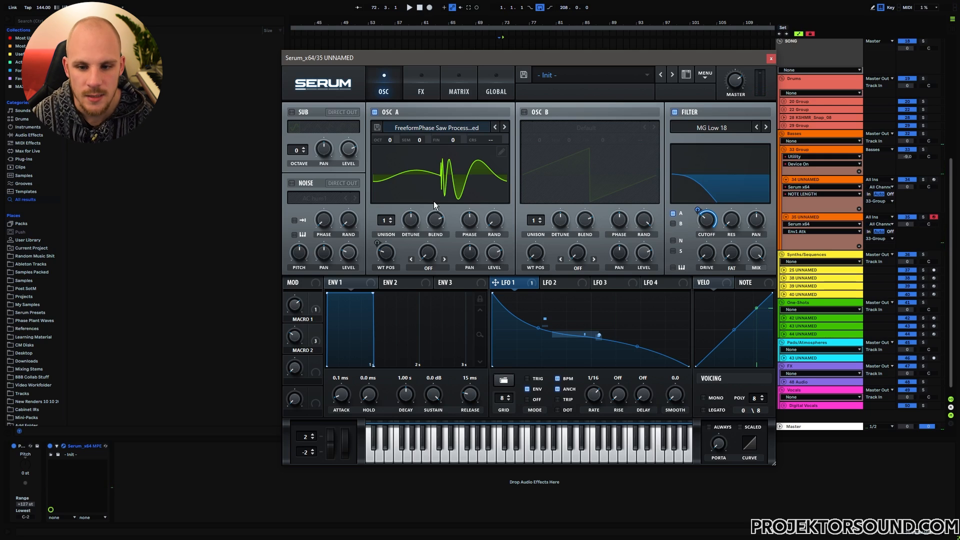
Step: Shape LFO 2 into a falling ramp in ENV mode at a 1/16 rate and assign it to oscillator A's level
left_click(556, 283)
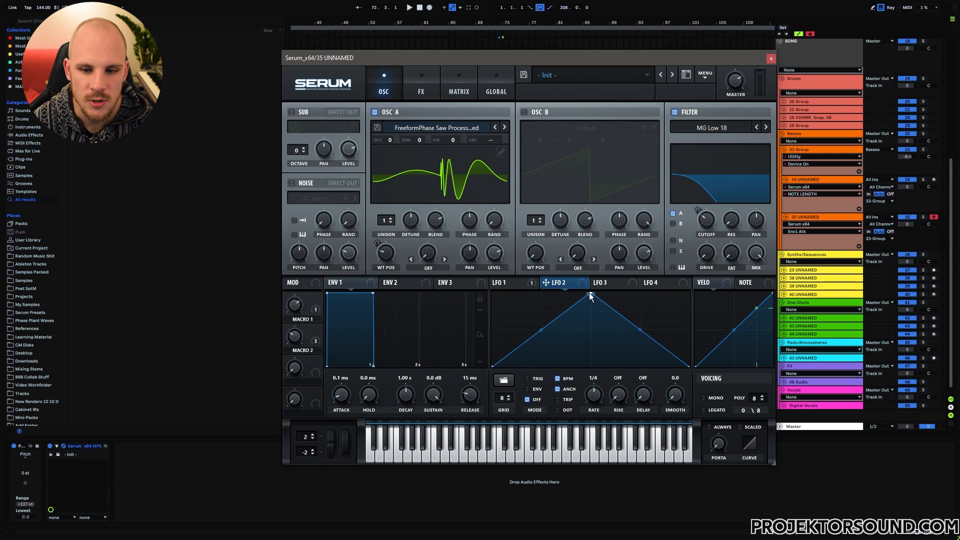
left_click_drag(590, 295, 468, 286)
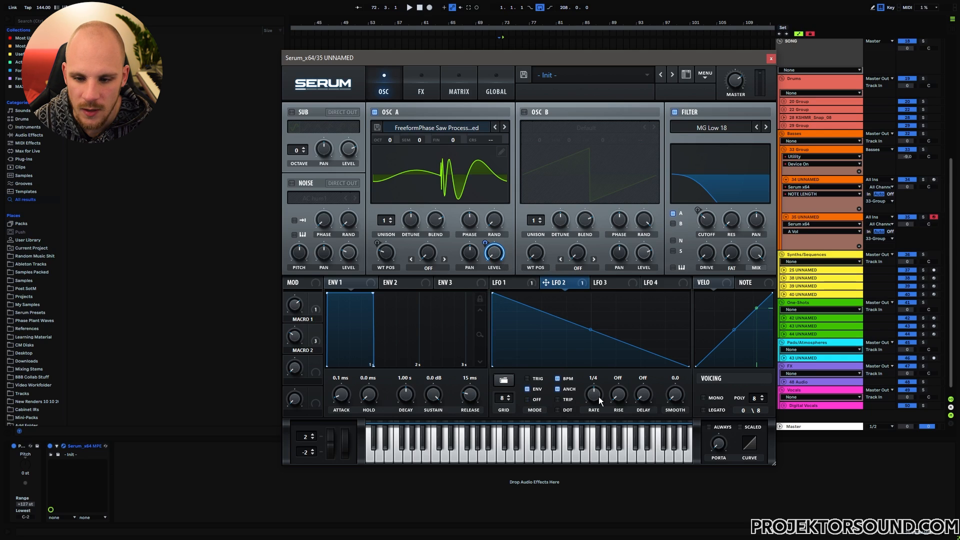
scroll(605, 391, "down", 1)
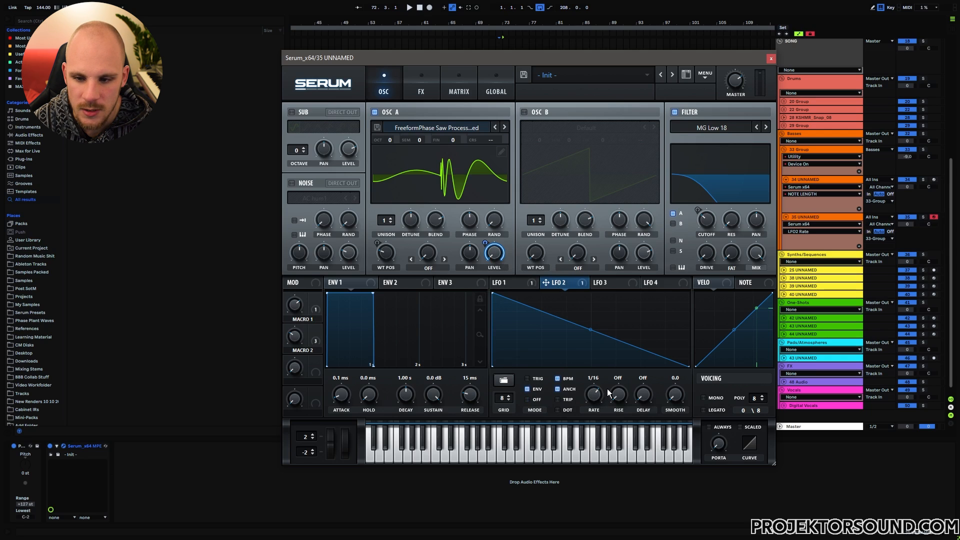
Step: Reshape LFO 2 into a slightly falling plateau by adding a point near its end and bowing both segments downward
double_click(663, 309)
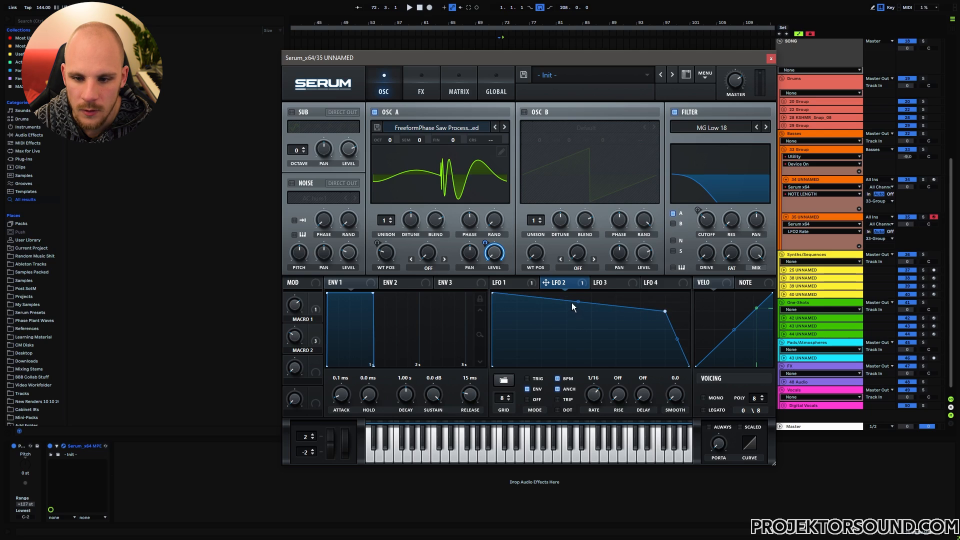
left_click_drag(578, 302, 580, 315)
left_click_drag(678, 340, 674, 351)
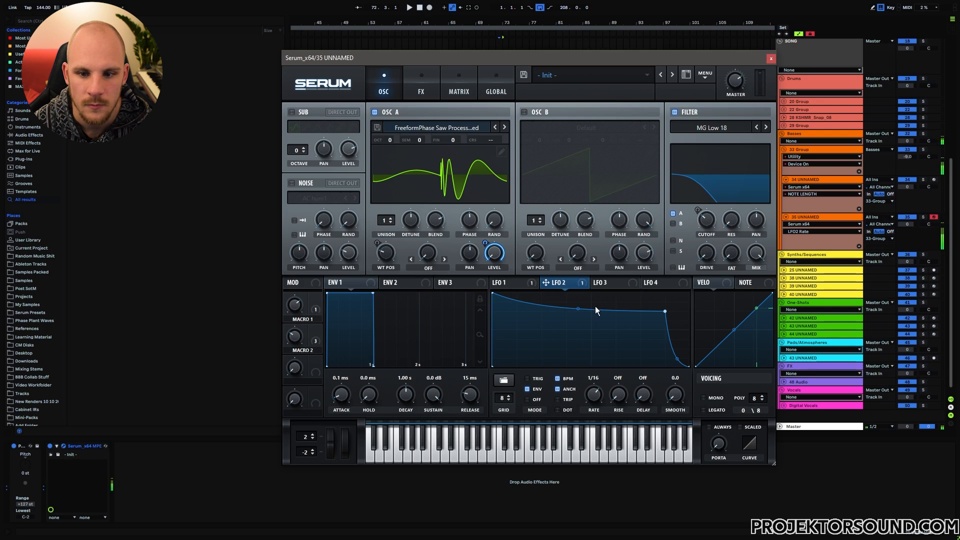
Step: Set Velo as the auxiliary source for the LFO 2 to A Vol modulation
left_click(459, 90)
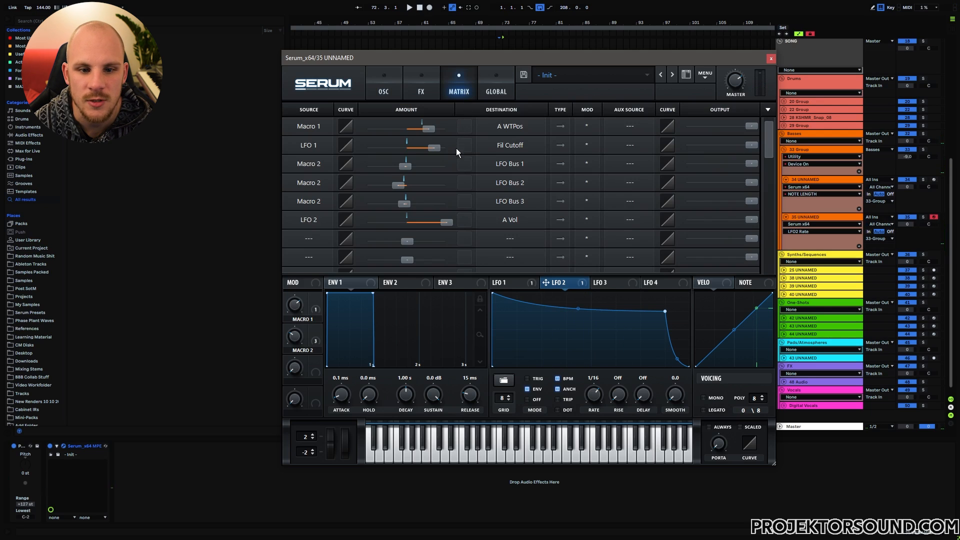
left_click(616, 220)
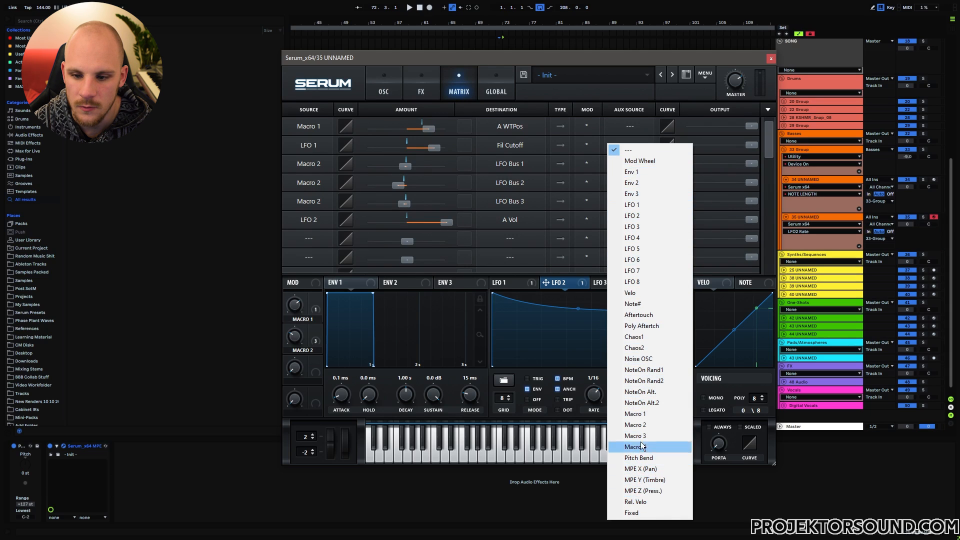
left_click(636, 293)
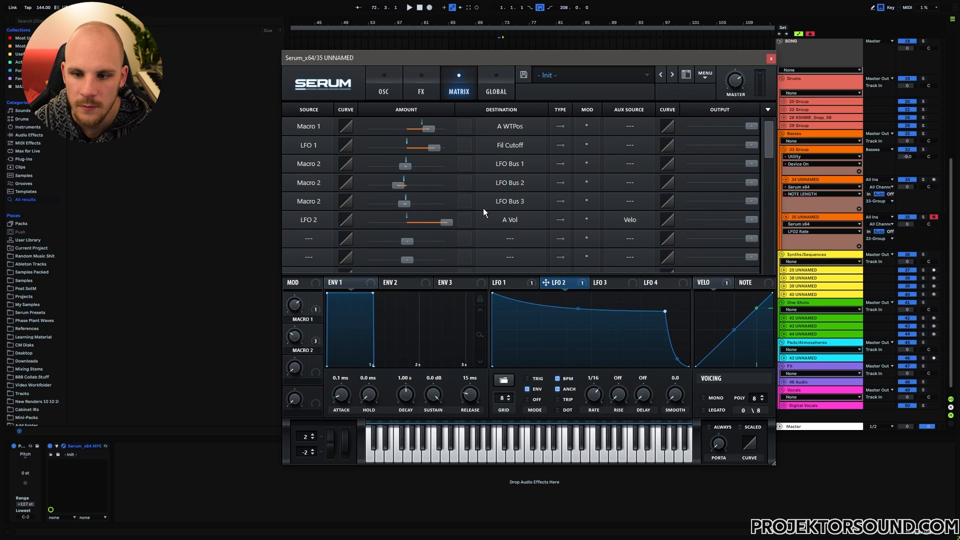
left_click(386, 95)
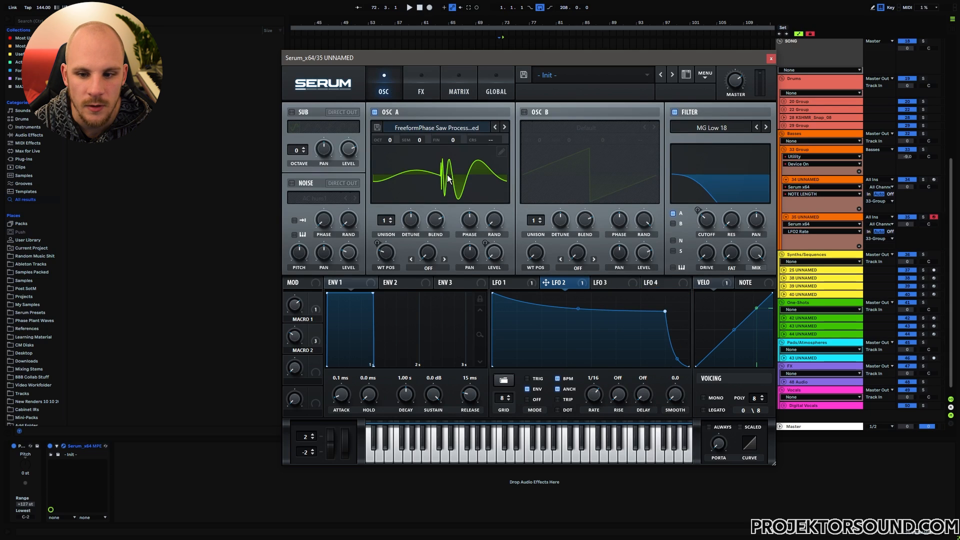
Step: Enable oscillator B and edit its wavetable with a flat first frame and a sine fundamental in a second frame
left_click(524, 112)
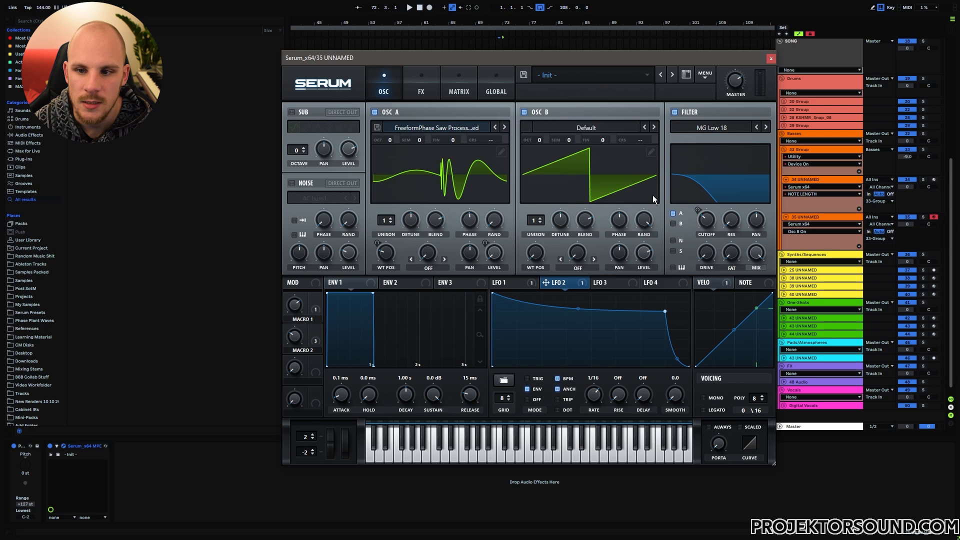
left_click(651, 152)
left_click_drag(338, 268, 741, 266)
left_click(325, 385)
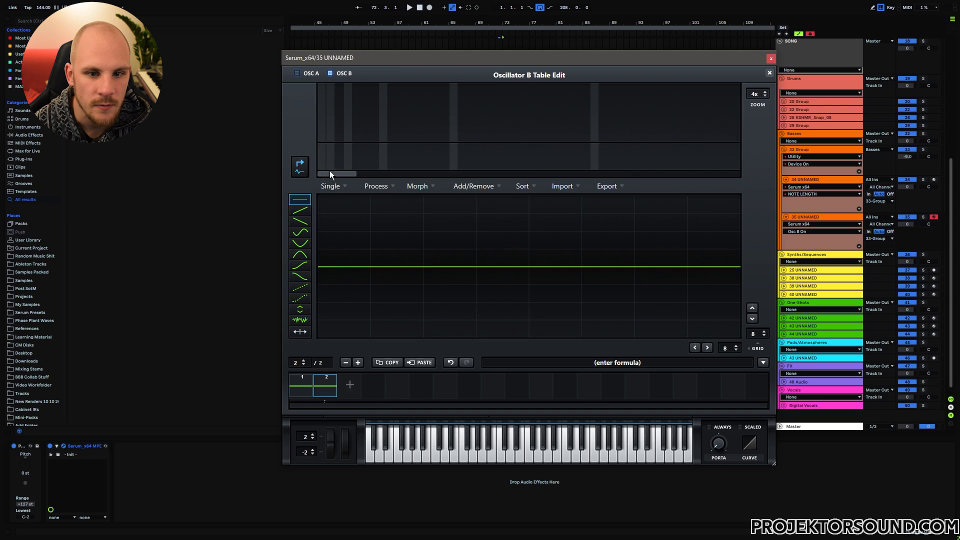
left_click(320, 117)
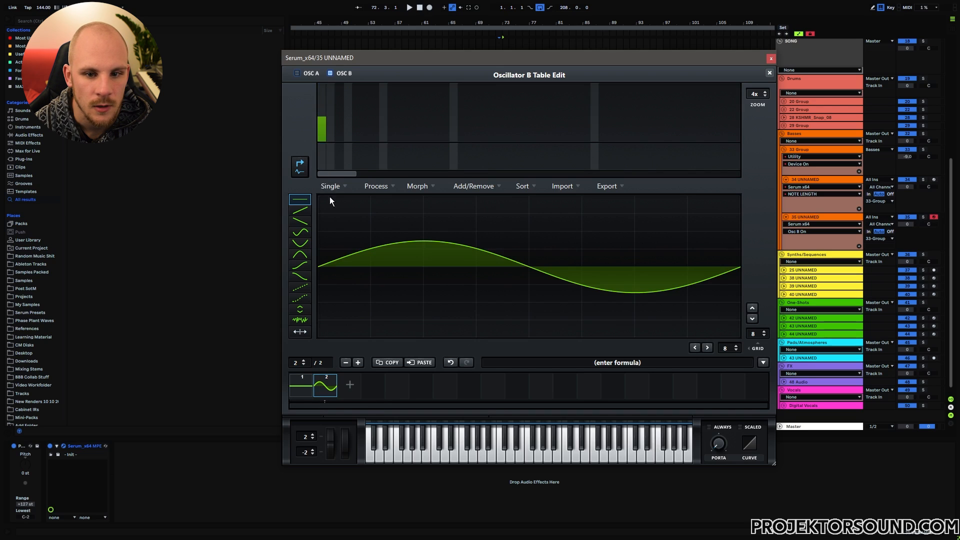
Step: Bring oscillator B's sine frame to full amplitude, crossfade-morph the two frames and sweep the wavetable position to check the result
left_click(376, 186)
left_click(395, 198)
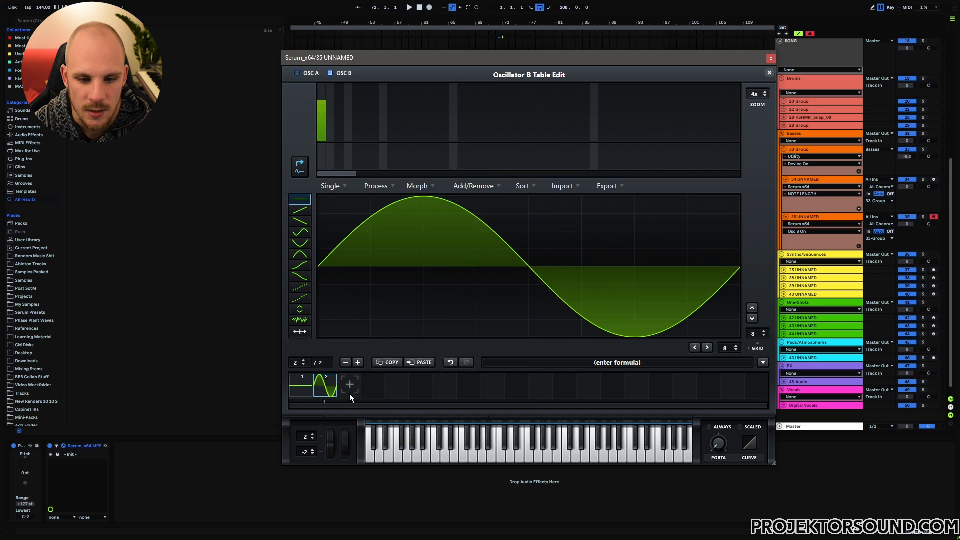
left_click(418, 186)
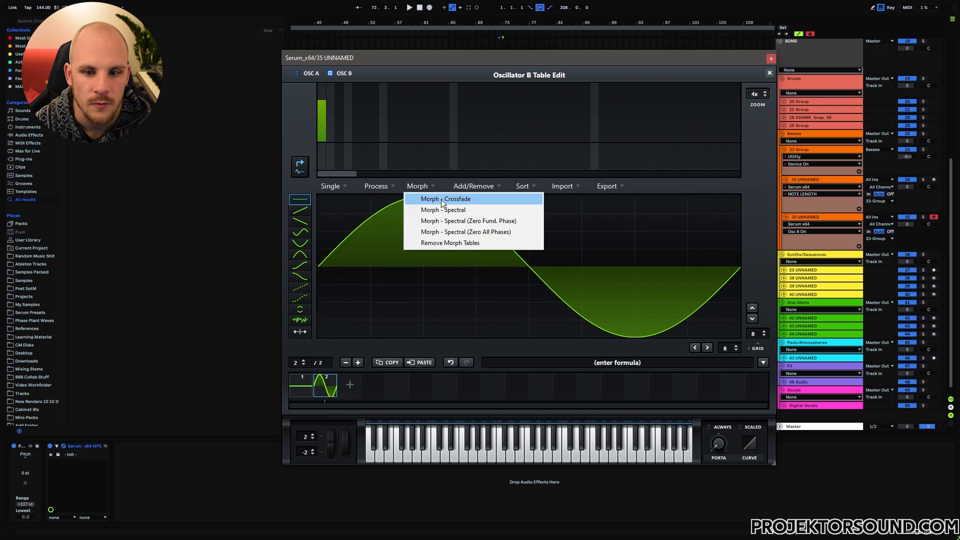
left_click(442, 200)
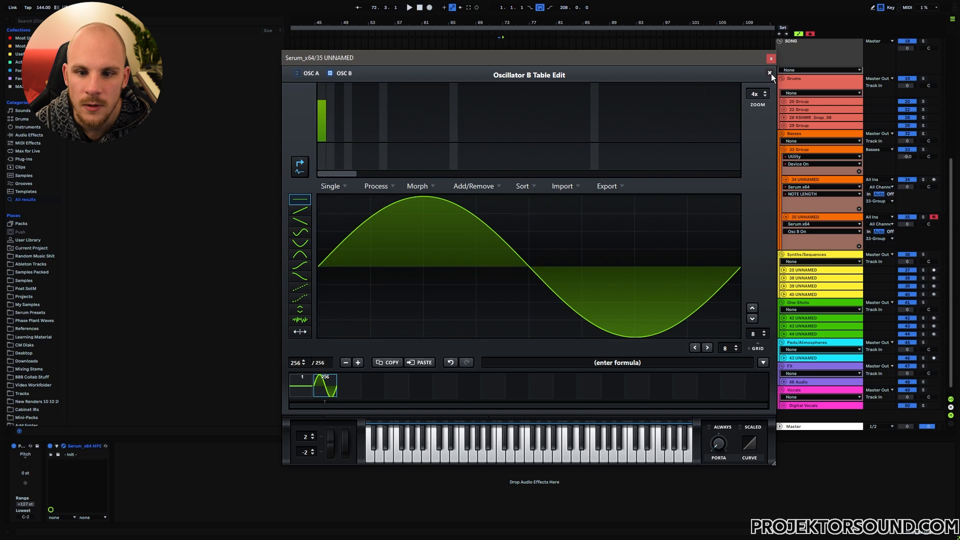
left_click(770, 74)
left_click_drag(538, 251, 551, 234)
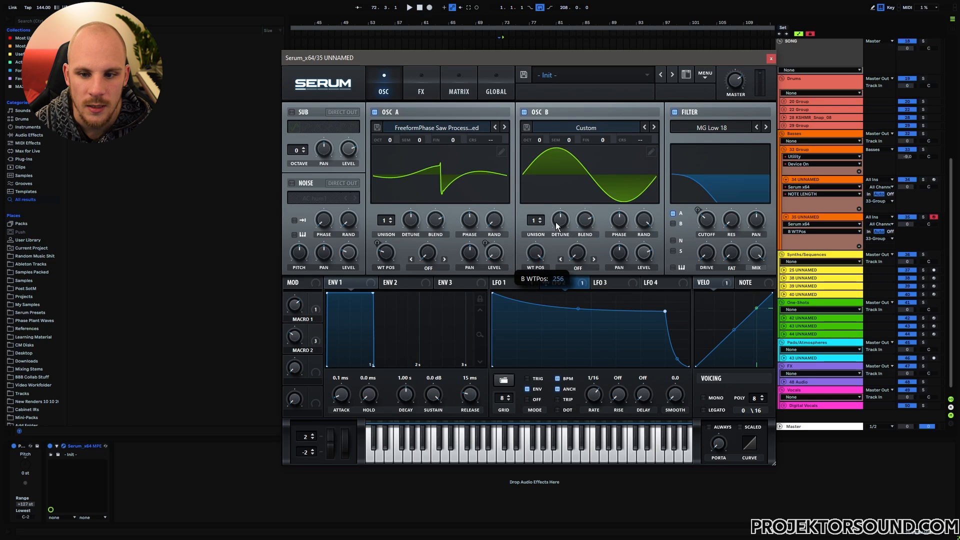
Step: Shape LFO 3 into a delayed trapezoid with a rise, plateau and fall, and assign it to oscillator B's level
left_click(603, 282)
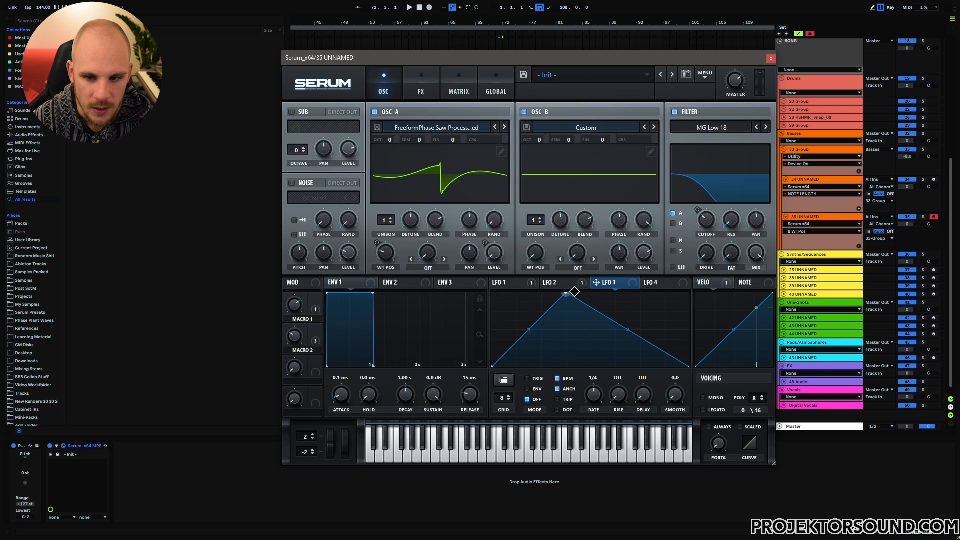
double_click(515, 367)
left_click_drag(515, 367, 506, 381)
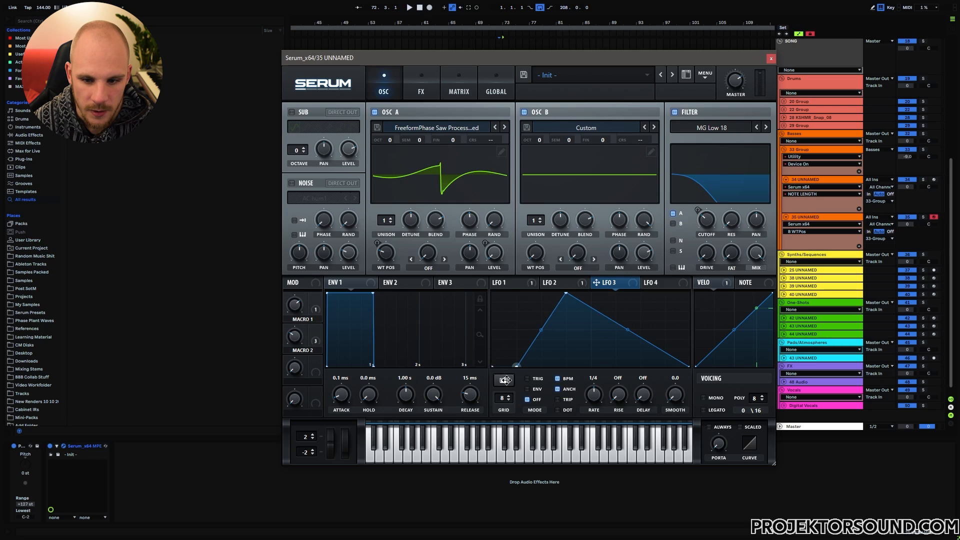
double_click(657, 306)
left_click_drag(657, 306, 676, 289)
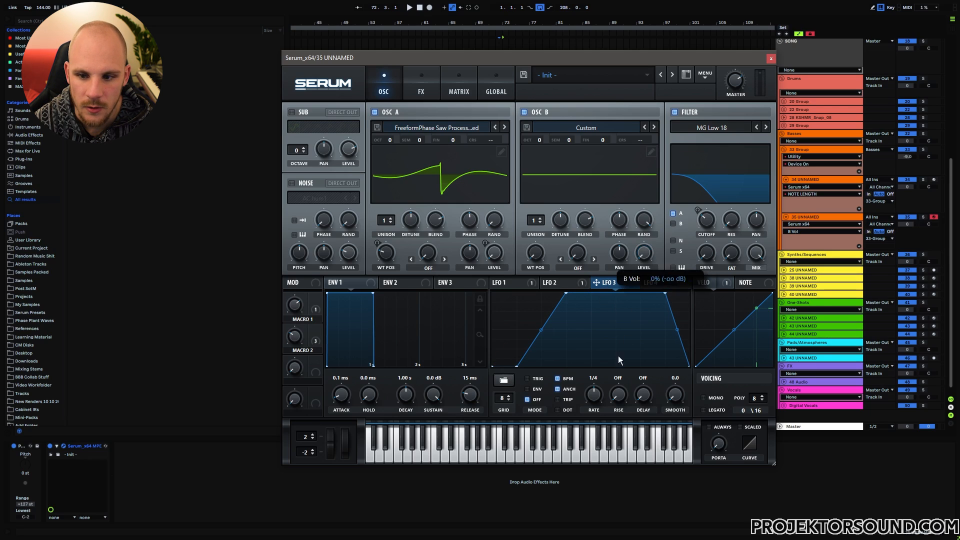
left_click_drag(608, 284, 635, 245)
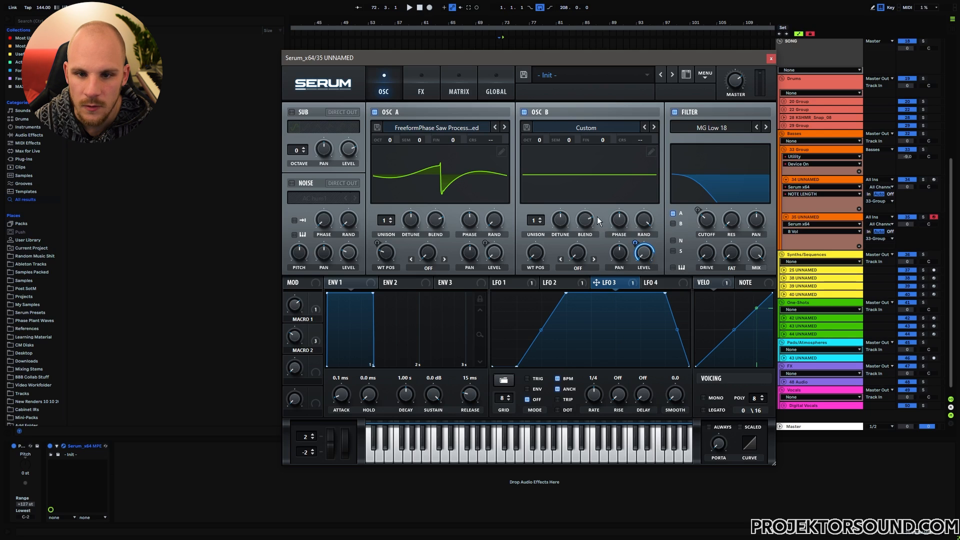
Step: Set Velo as the auxiliary source for the LFO 3 to B Vol modulation
left_click(459, 91)
left_click(645, 241)
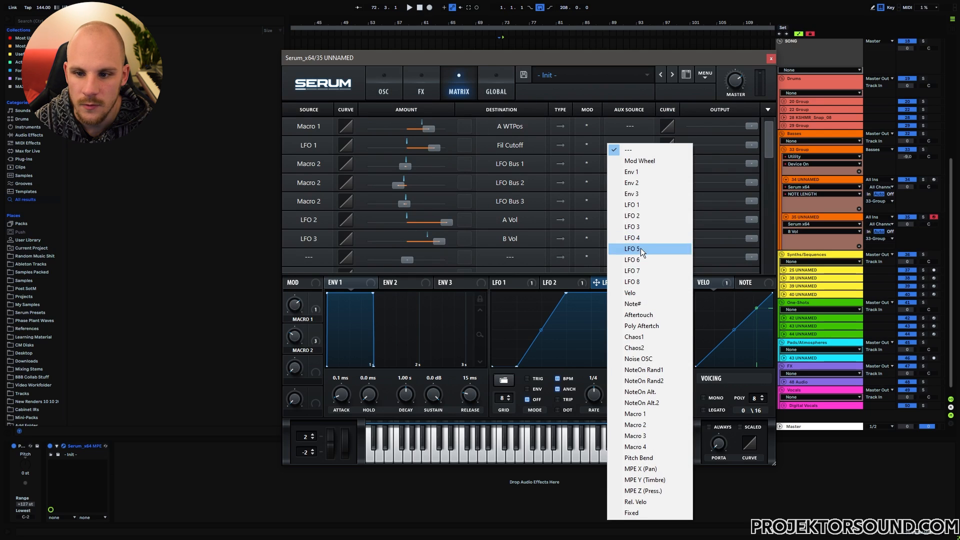
left_click(641, 290)
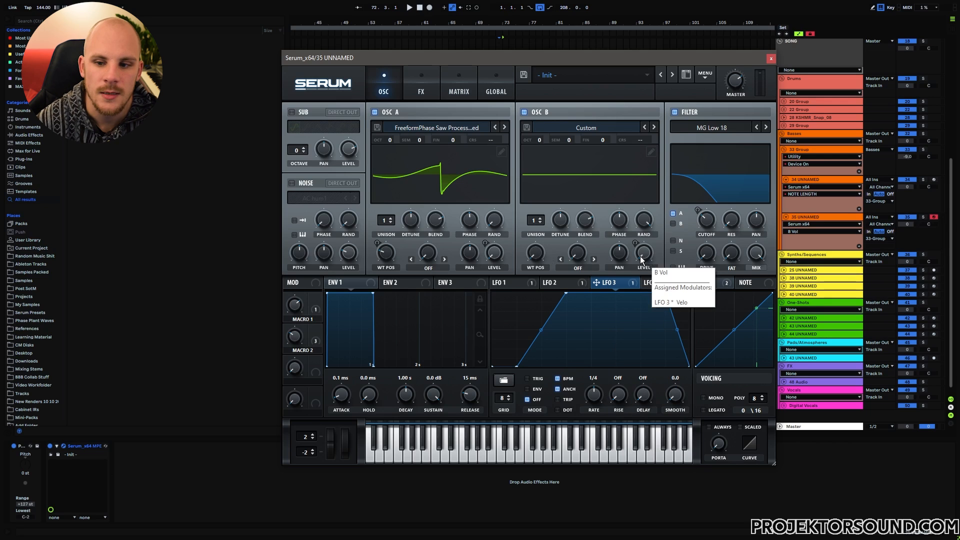
Step: Shape LFO 4 into a near-square step that stays low for the first half and high for the second, with slightly sloped edges
left_click(651, 284)
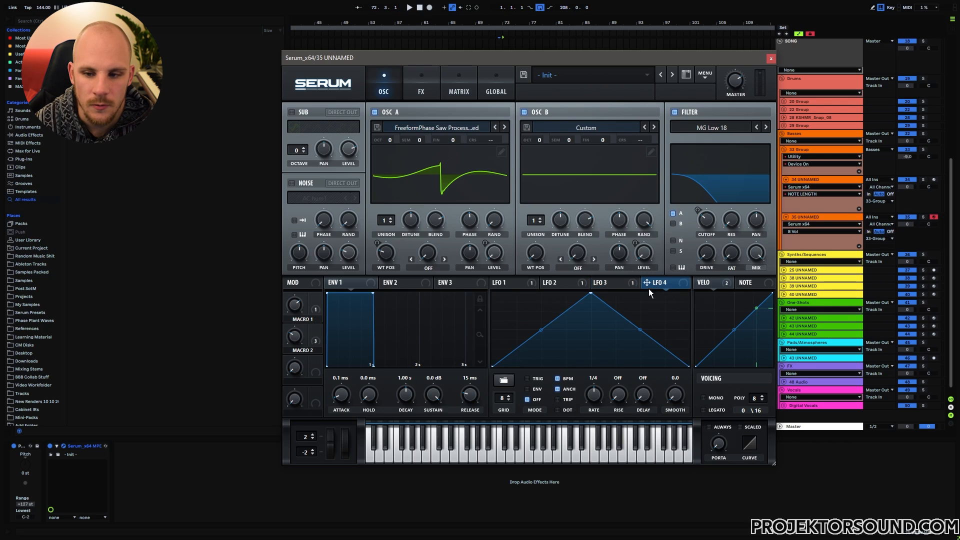
double_click(645, 300)
left_click_drag(645, 299, 701, 278)
double_click(564, 336)
left_click_drag(564, 336, 590, 381)
left_click_drag(591, 293, 595, 293)
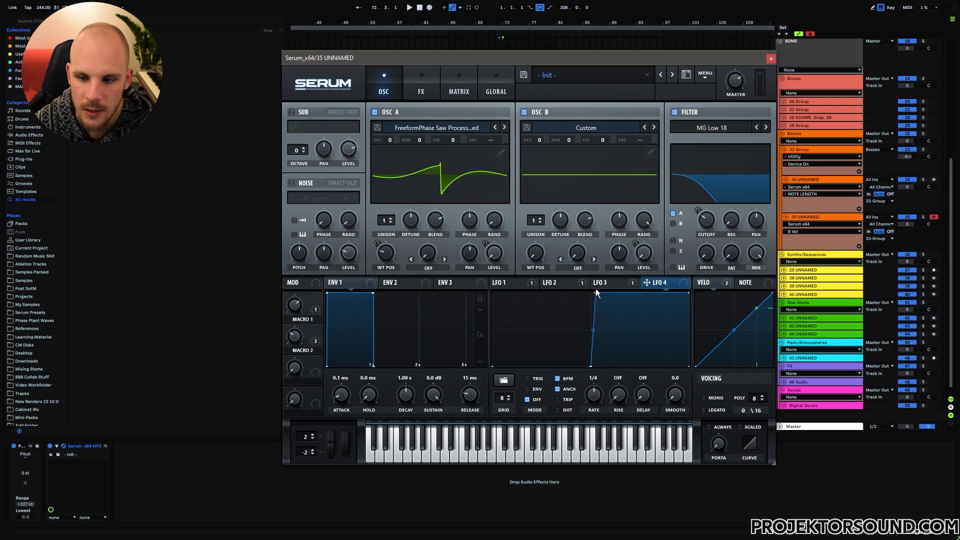
left_click_drag(686, 293, 685, 293)
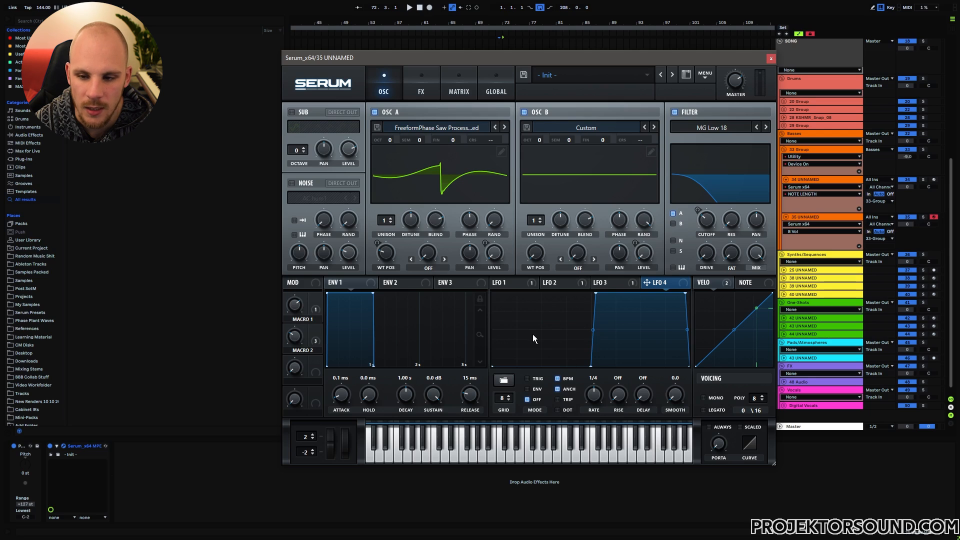
Step: Review the modulation matrix and assign LFO 4 to oscillator B's wavetable position
left_click(456, 87)
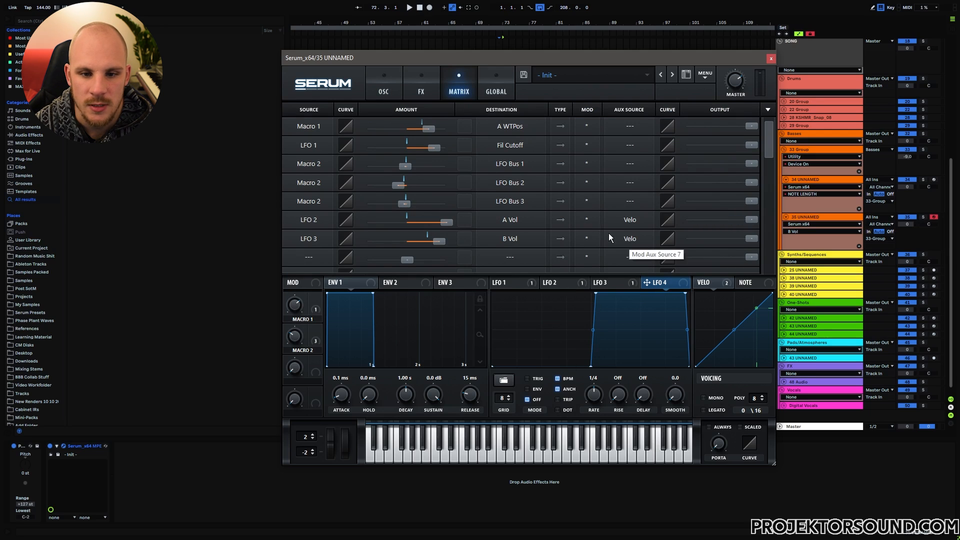
left_click(374, 78)
left_click_drag(650, 284, 539, 262)
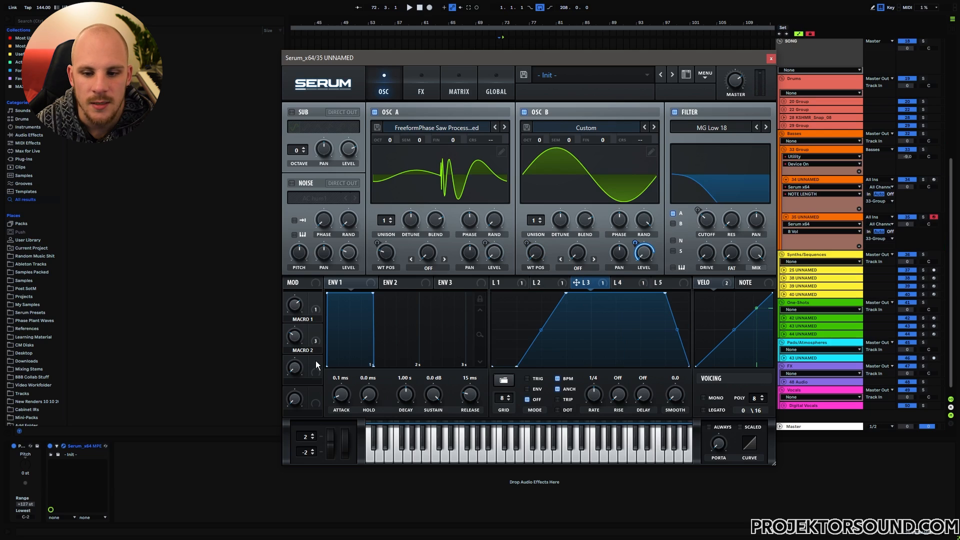
Step: Assign Macro 3 to LFO 3's rising points, reduce its LFO Bus amounts slightly below zero with Bus 6 at -12, and test the sweep
left_click_drag(316, 361, 508, 364)
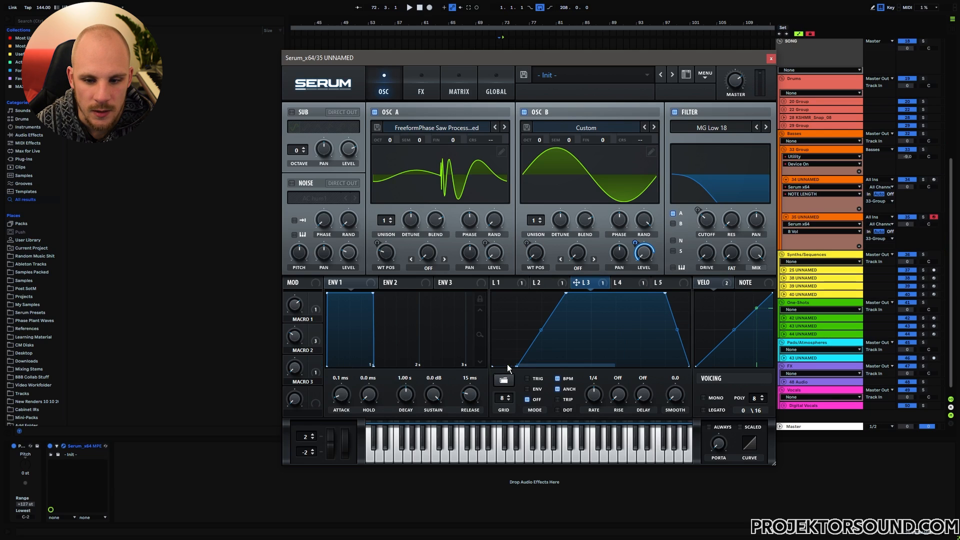
left_click_drag(316, 361, 569, 292)
left_click(459, 90)
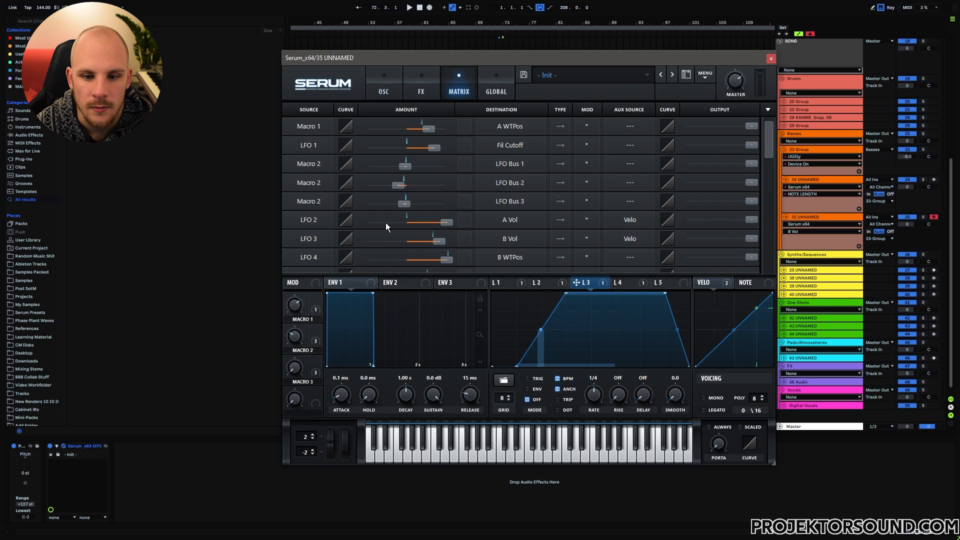
scroll(386, 223, "down", 5)
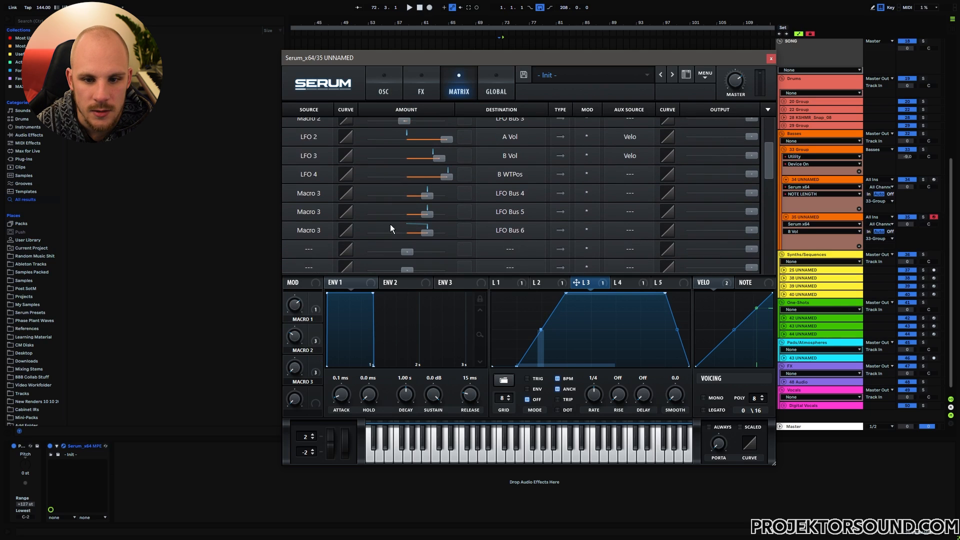
left_click_drag(429, 195, 394, 216)
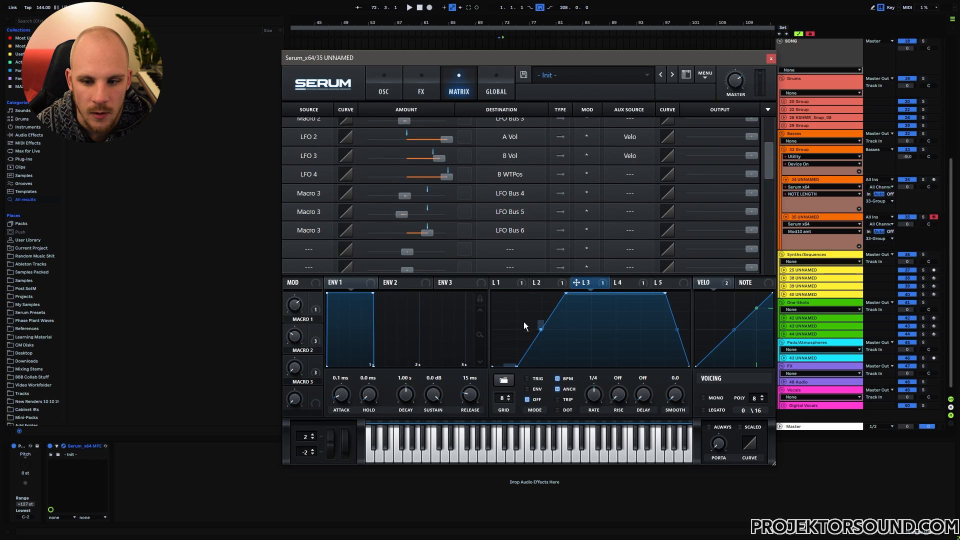
left_click_drag(541, 329, 541, 344)
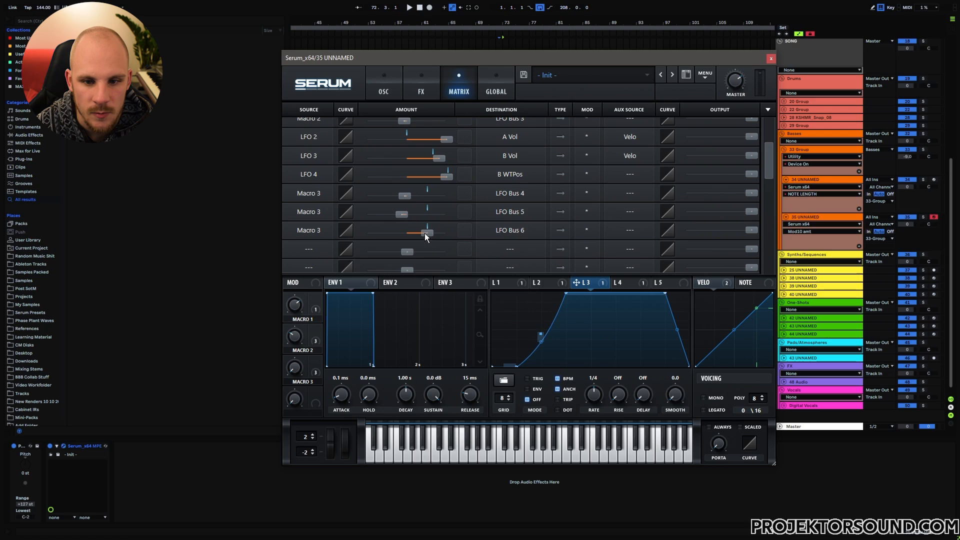
left_click_drag(424, 233, 399, 236)
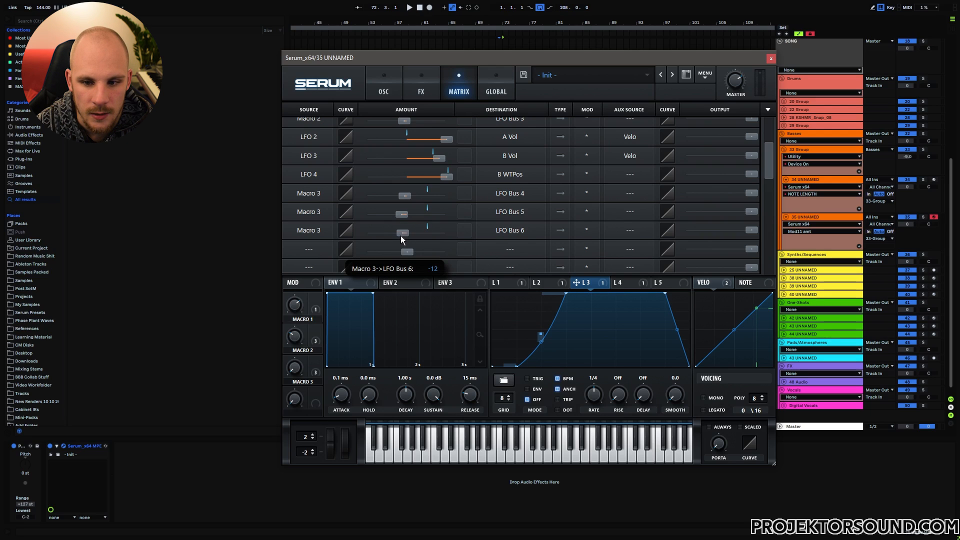
left_click_drag(294, 368, 295, 439)
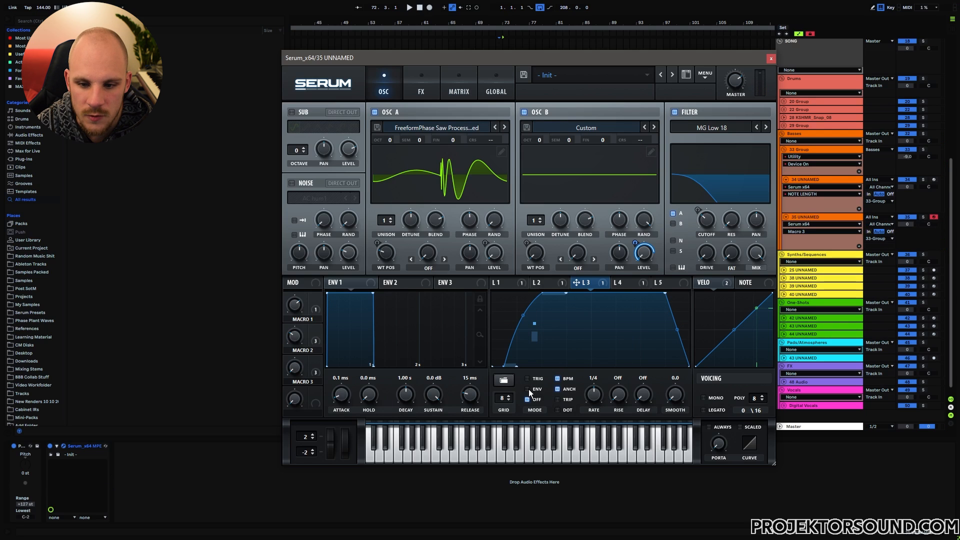
Step: Set LFO 3 to ENV mode at a 1/16 rate and extend its plateau into a later, rounded fall
left_click(527, 389)
left_click_drag(594, 395, 597, 390)
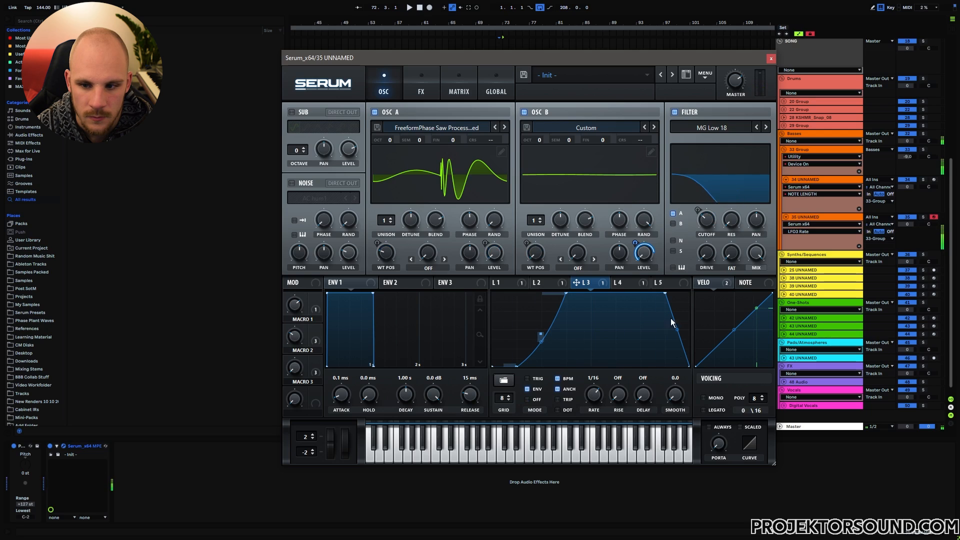
mouse_move(666, 294)
left_mouse_down()
mouse_move(678, 294)
mouse_move(675, 302)
mouse_move(672, 294)
left_mouse_up()
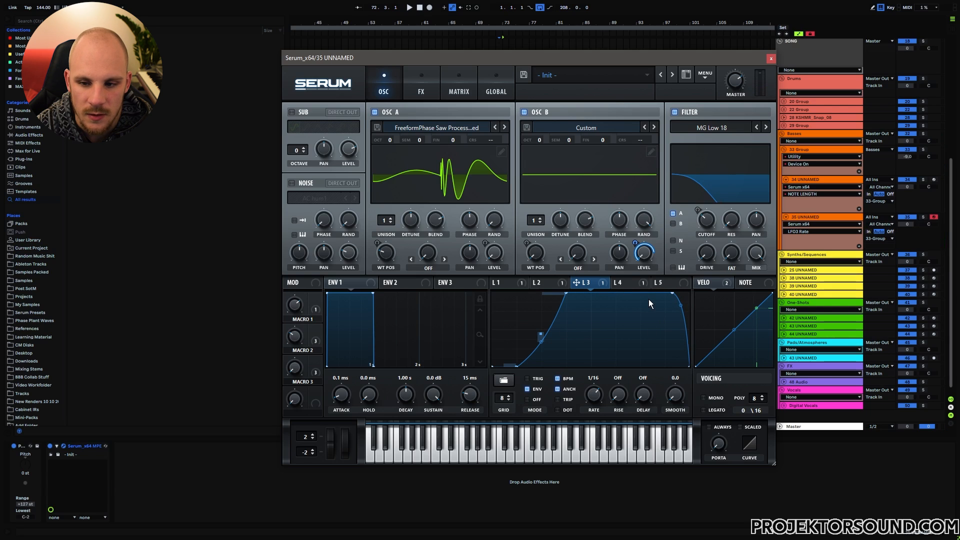
Step: Enable the EQ effect, switch its low band to a peak shape and dial in a slight cut
left_click(665, 282)
left_click(421, 87)
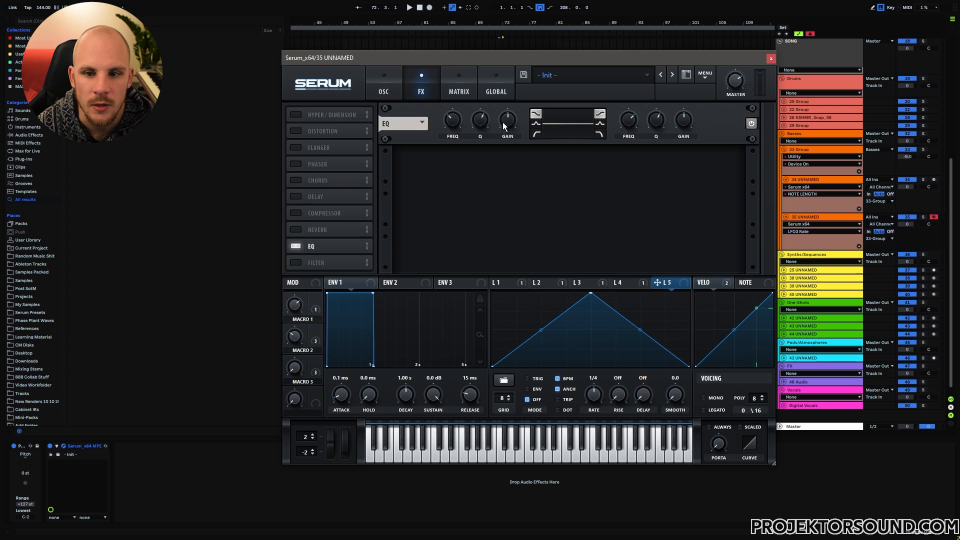
left_click(535, 123)
left_click_drag(508, 122, 482, 138)
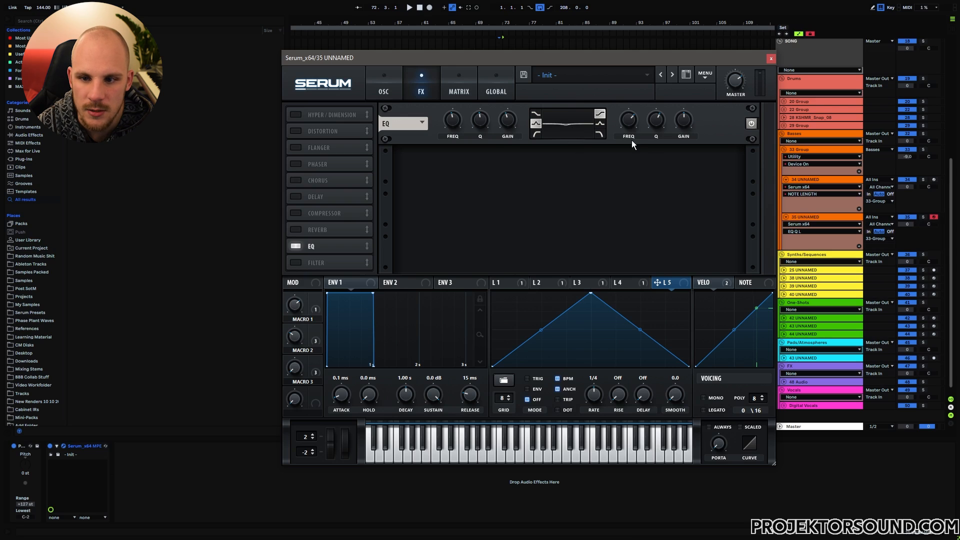
Step: Switch the EQ's high band to a low-pass shape, adjust its frequency and audition the bass
left_click(601, 134)
mouse_move(635, 122)
left_mouse_down()
mouse_move(641, 101)
mouse_move(656, 125)
mouse_move(630, 117)
left_mouse_up()
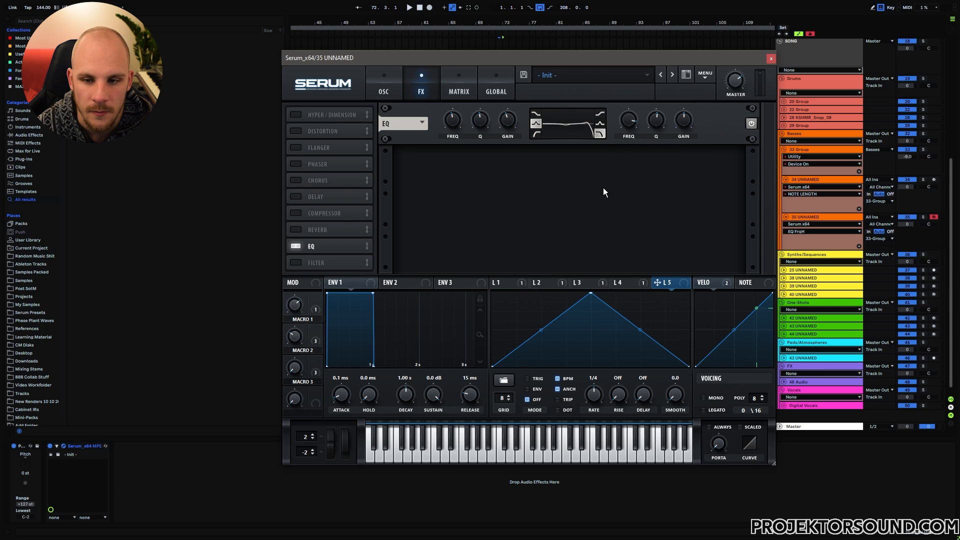
left_click(735, 80)
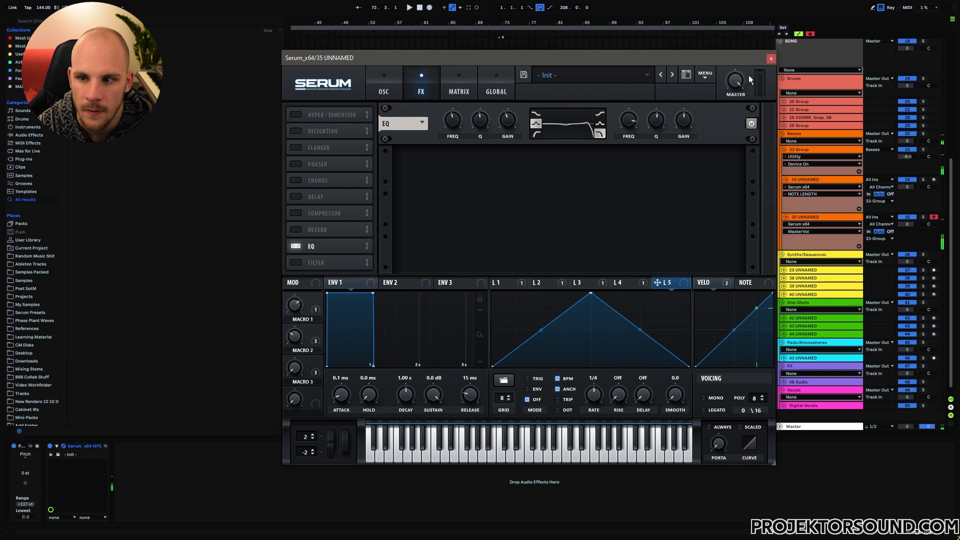
left_click(381, 89)
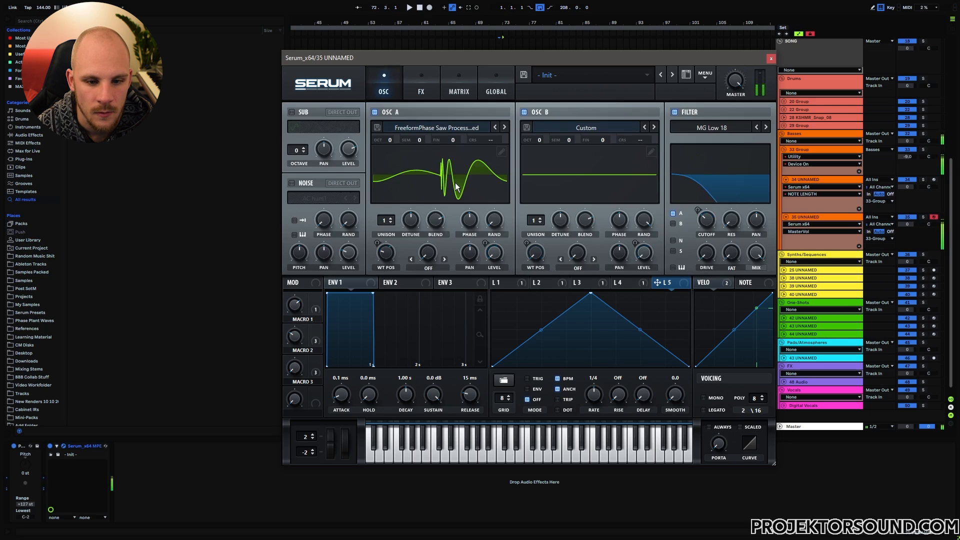
left_click(422, 89)
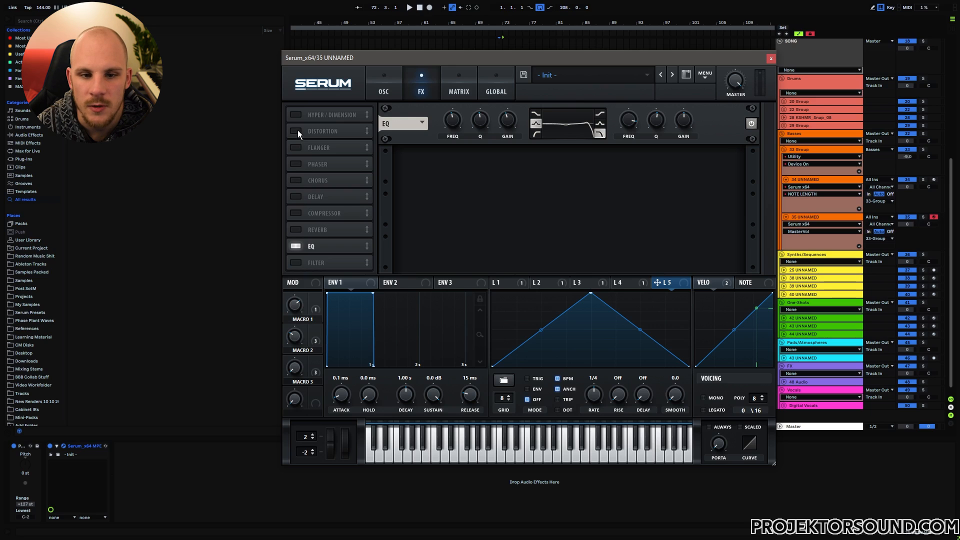
Step: Enable the Distortion effect, move it after the EQ in the chain and set its type to X-Shaper
left_click(297, 131)
left_click_drag(321, 131, 317, 242)
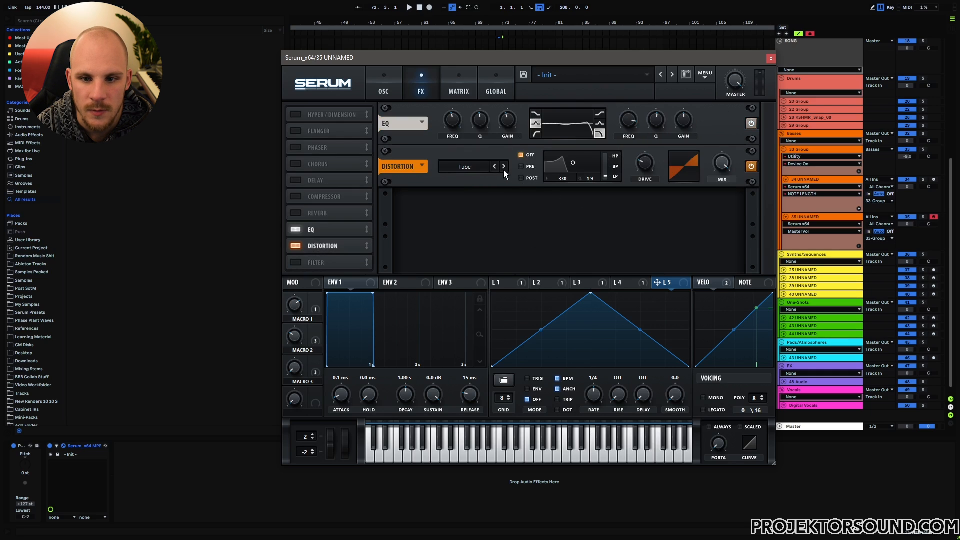
left_click(466, 168)
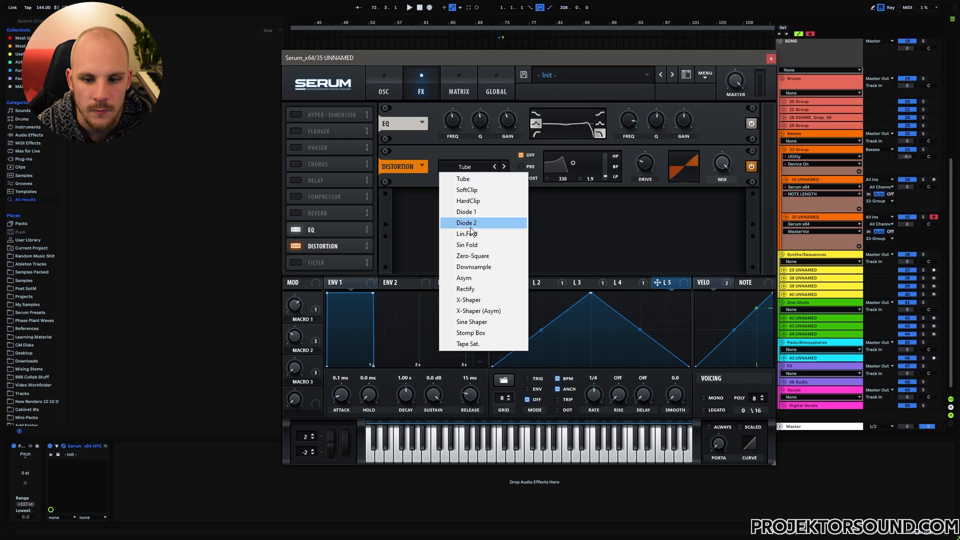
left_click(483, 299)
Step: Flatten the distortion's Shaper A curve to zero and close the shaper editor
left_click(498, 167)
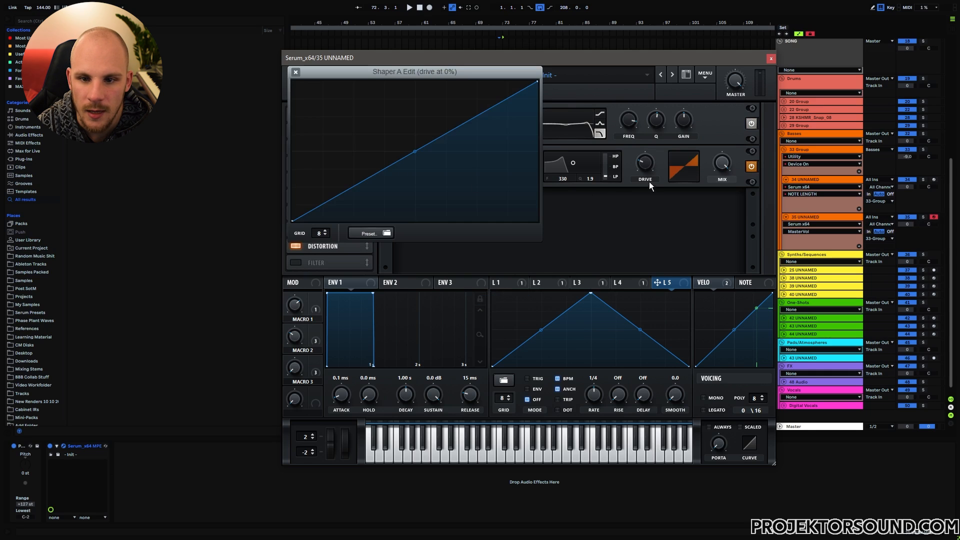
left_click_drag(538, 81, 550, 255)
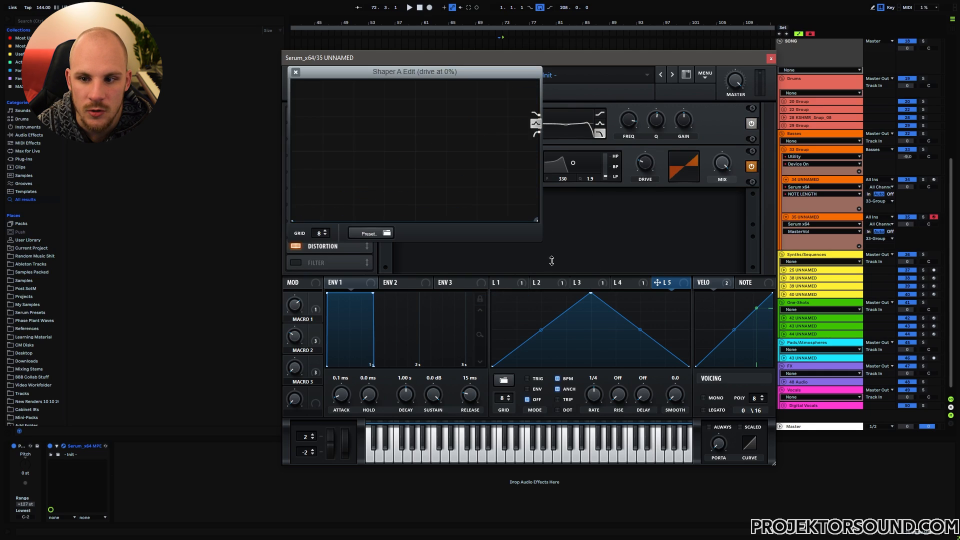
left_click(296, 73)
Step: Adjust the distortion's drive and mix, and assign LFO 5 to the mix
left_click_drag(645, 164, 657, 271)
left_click_drag(722, 164, 704, 249)
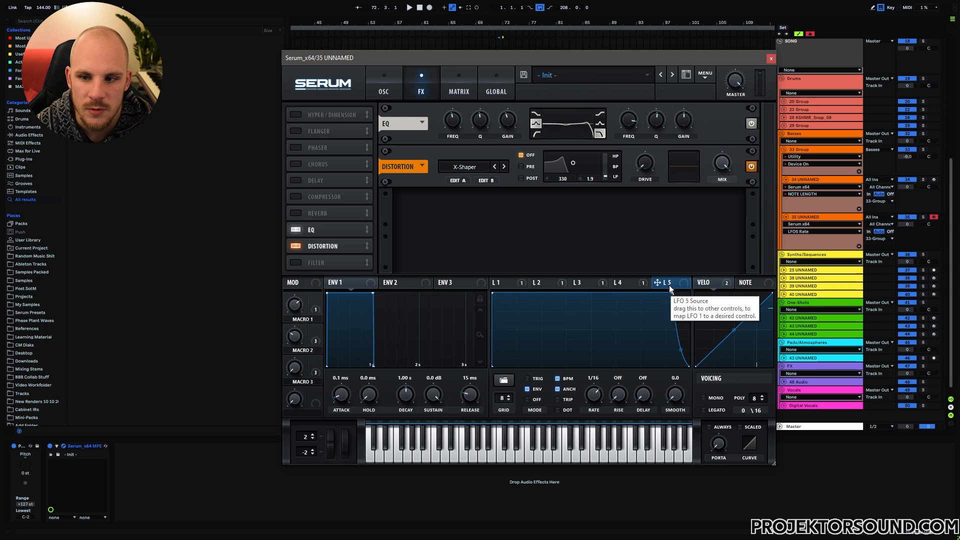
mouse_move(668, 285)
left_mouse_down()
mouse_move(731, 176)
mouse_move(720, 170)
left_mouse_up()
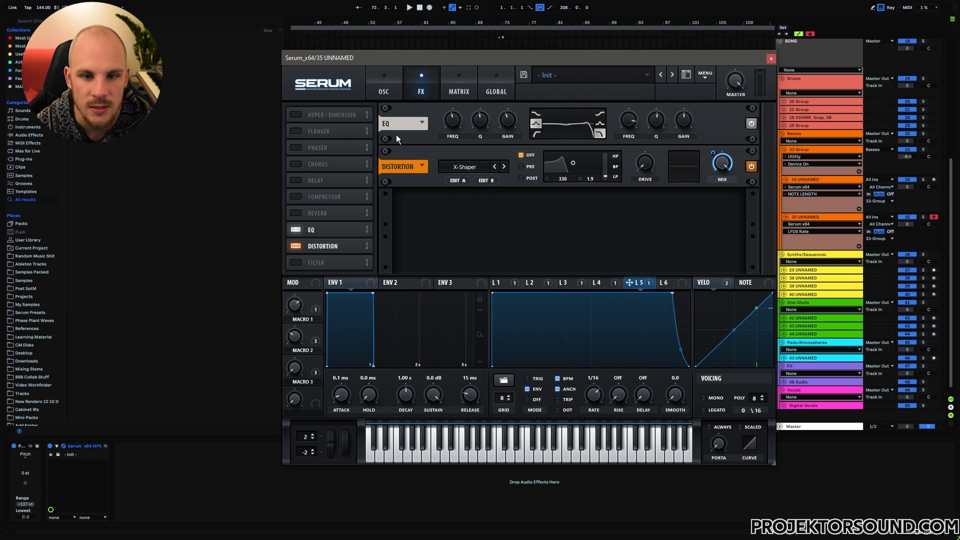
Step: Re-enter the 1/16 rate for LFOs 5, 3, 2 and 1
left_click(384, 87)
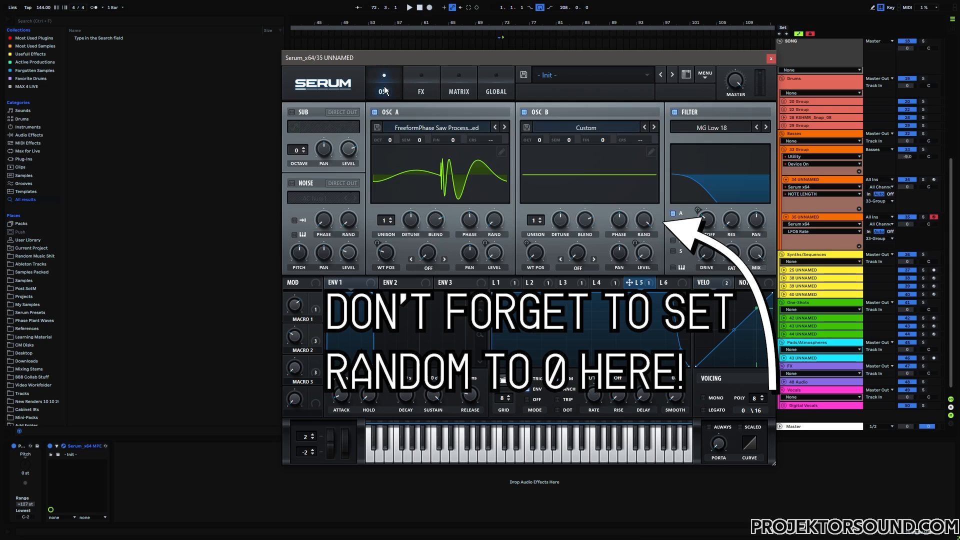
double_click(595, 396)
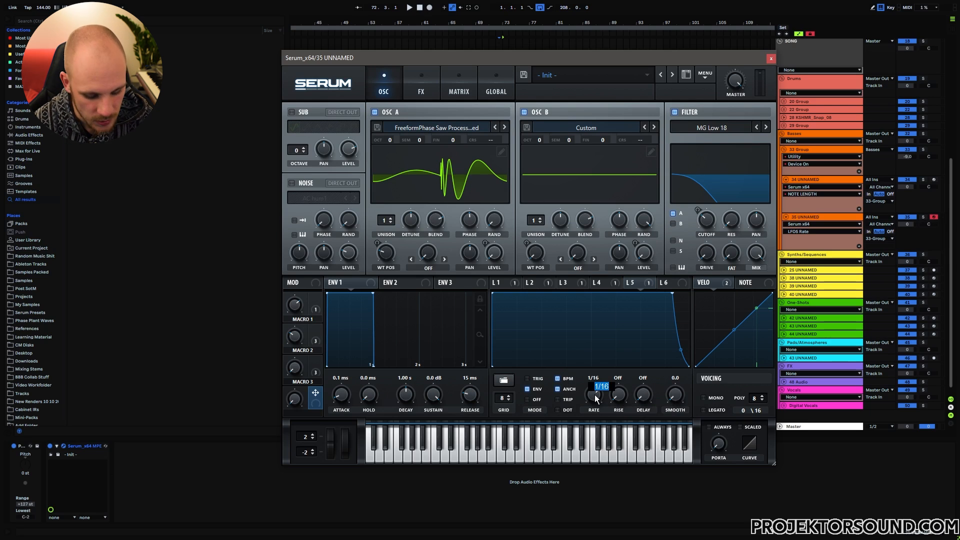
key("Return")
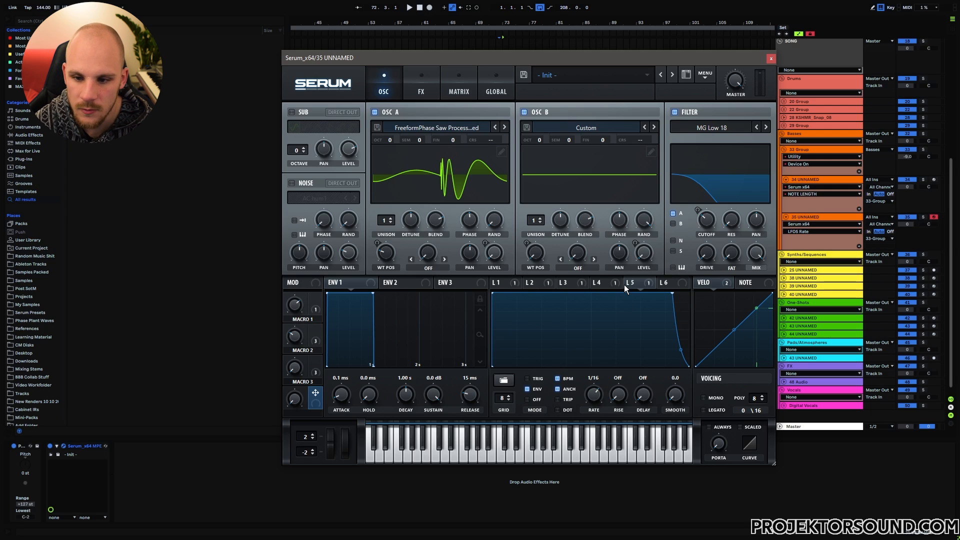
left_click(604, 282)
left_click(577, 282)
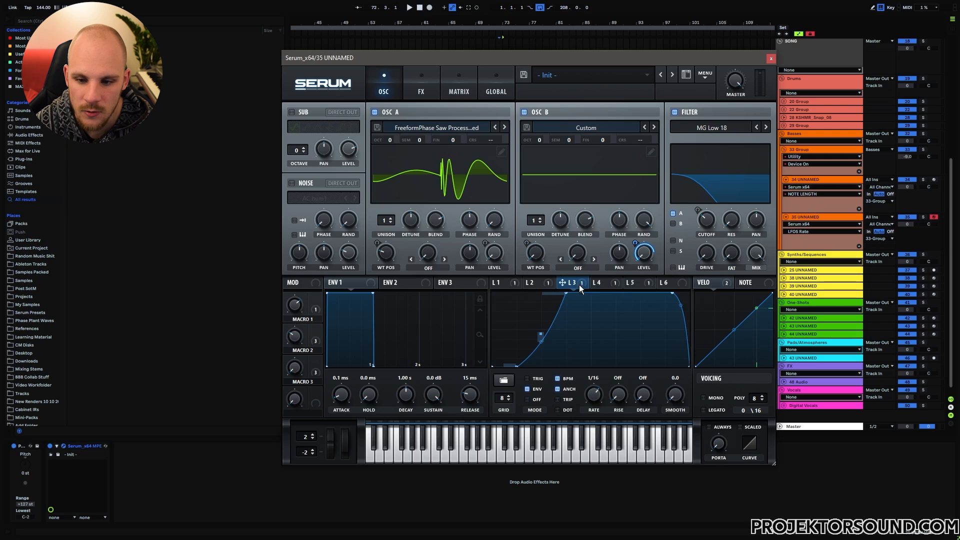
double_click(595, 395)
key("Return")
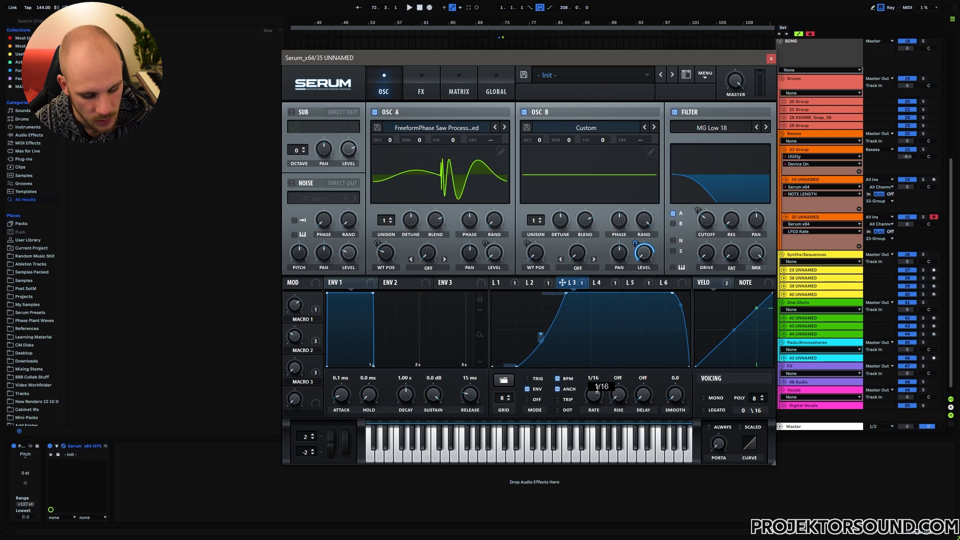
left_click(538, 283)
double_click(590, 389)
key("Return")
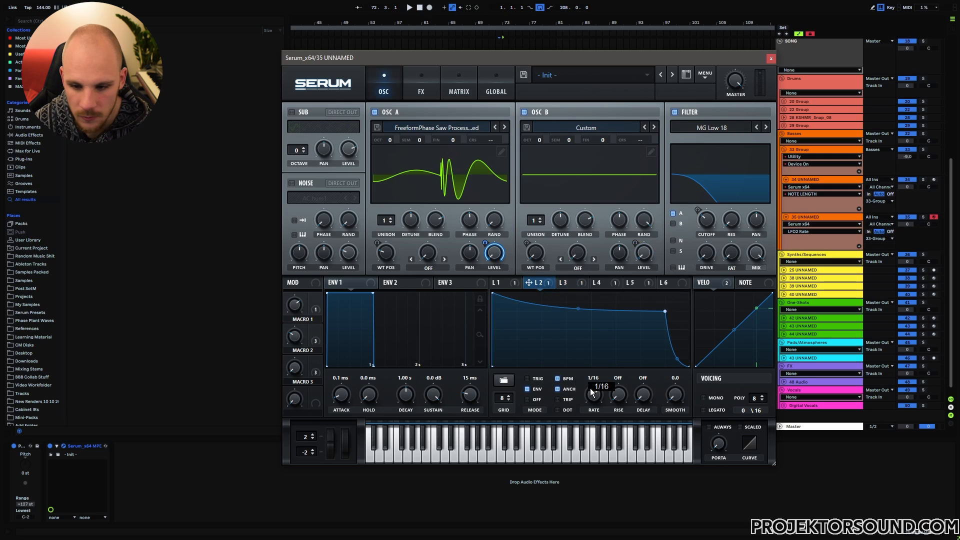
left_click(501, 282)
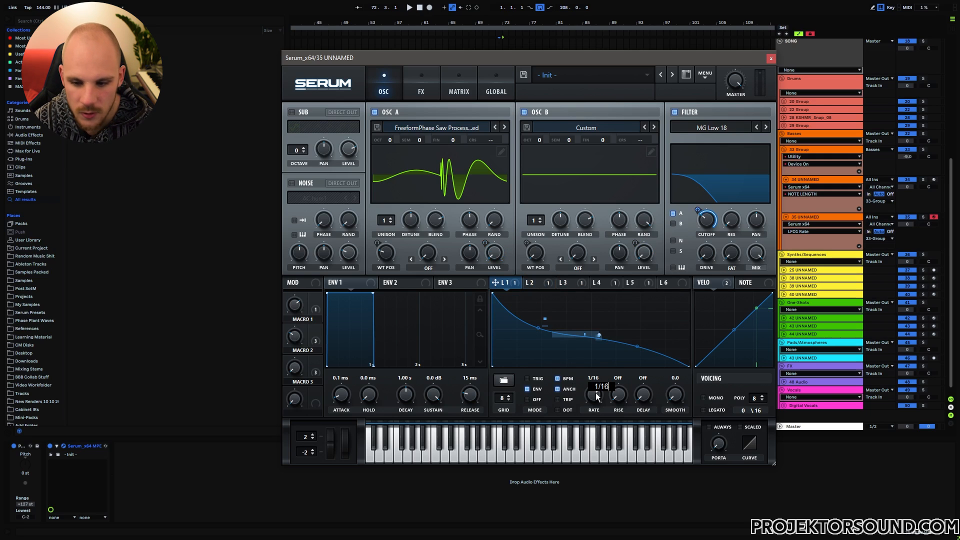
Step: Assign Macro 4 to the rates of LFOs 1, 2, 3 and 5 and adjust the modulation amounts
left_click_drag(315, 394, 579, 404)
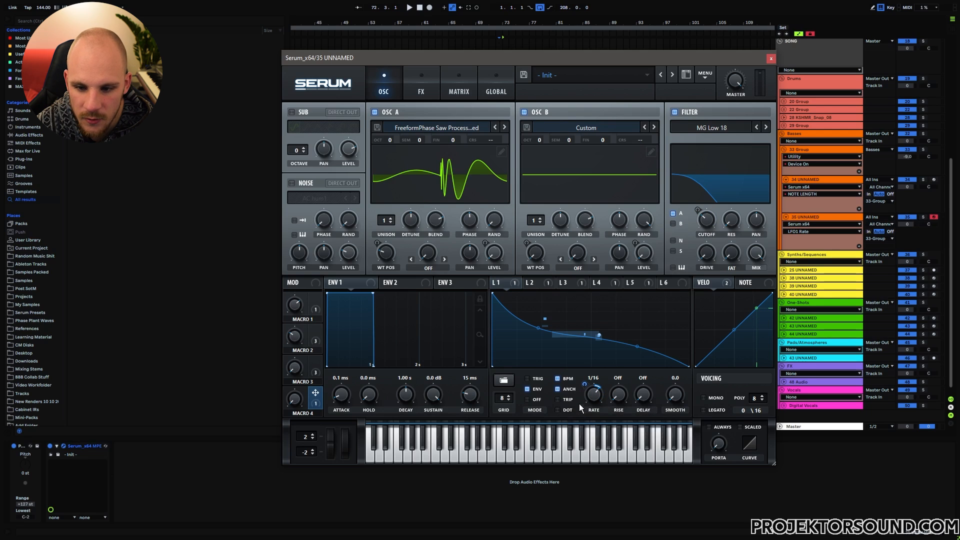
left_click(536, 282)
left_click_drag(315, 394, 595, 396)
left_click_drag(585, 384, 582, 404)
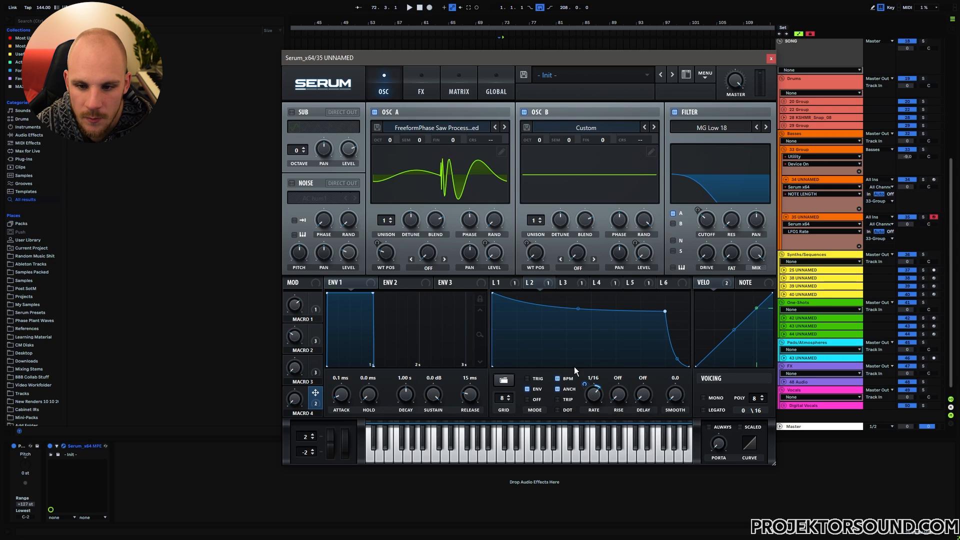
left_click(568, 283)
left_click_drag(315, 393, 582, 407)
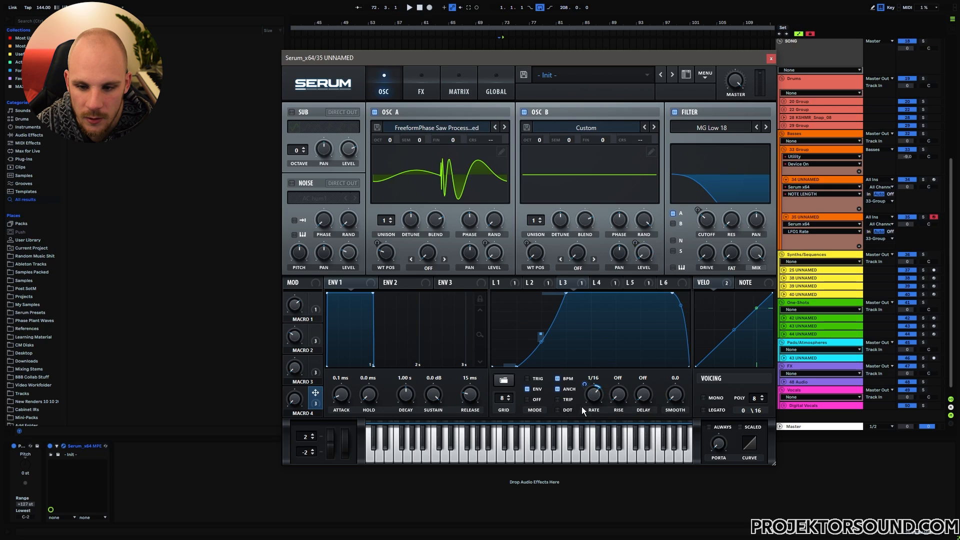
left_click(630, 283)
left_click_drag(315, 394, 598, 394)
left_click_drag(584, 385, 581, 407)
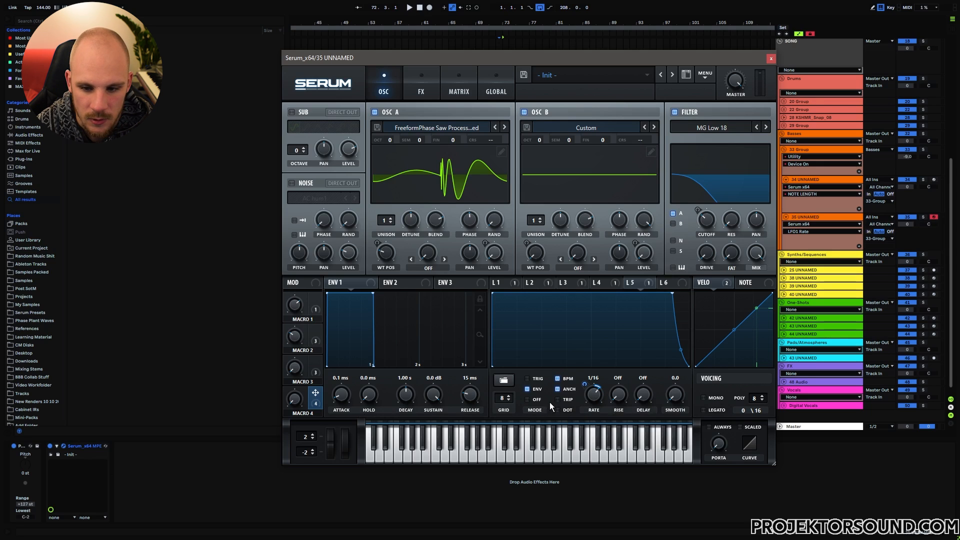
Step: Enable triplet timing on the LFOs and turn Macro 4 down to test the rate control
left_click_drag(529, 283, 644, 253)
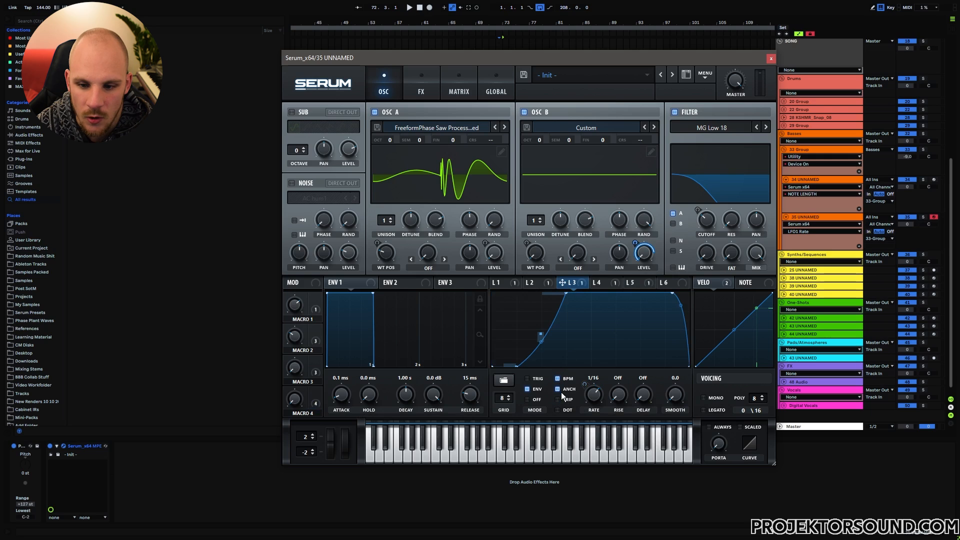
left_click(505, 283)
left_click_drag(300, 404, 322, 434)
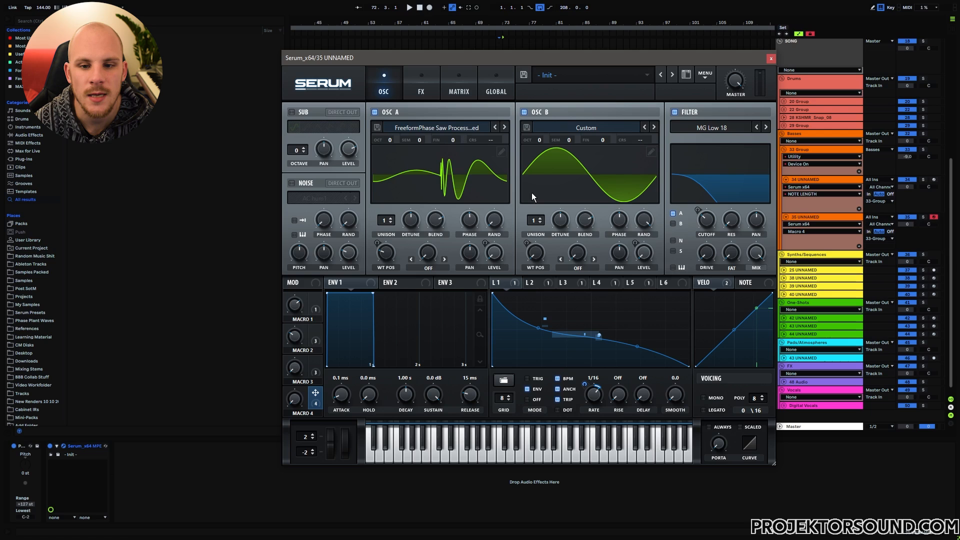
Step: Try the Psy Bass 6, ICanHasKick and Psy bass 13 wavetables in oscillator A
left_click(445, 127)
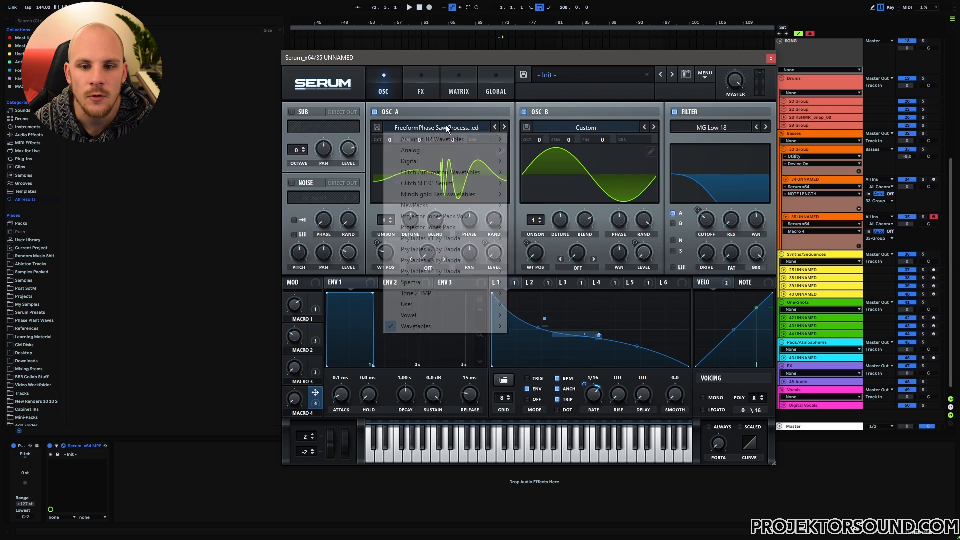
mouse_move(464, 195)
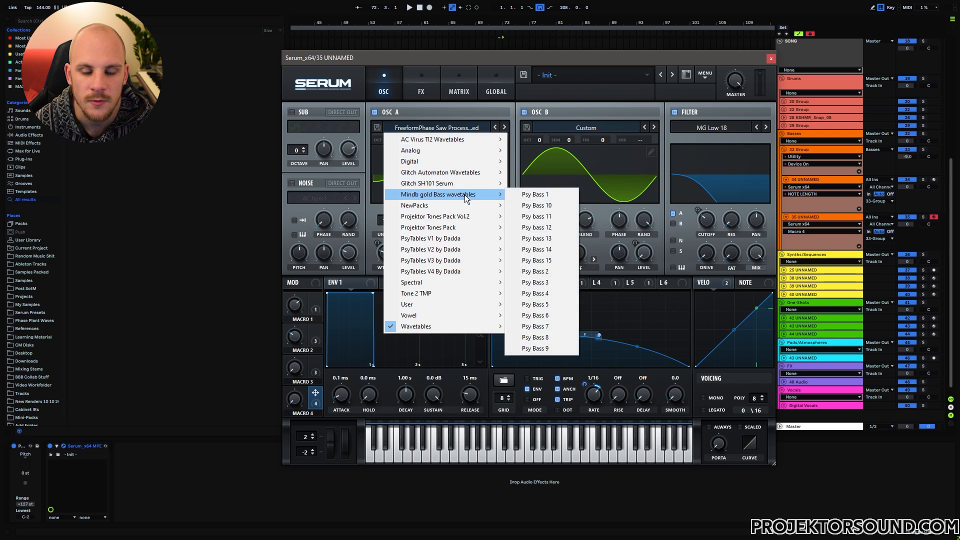
left_click(548, 316)
left_click(445, 130)
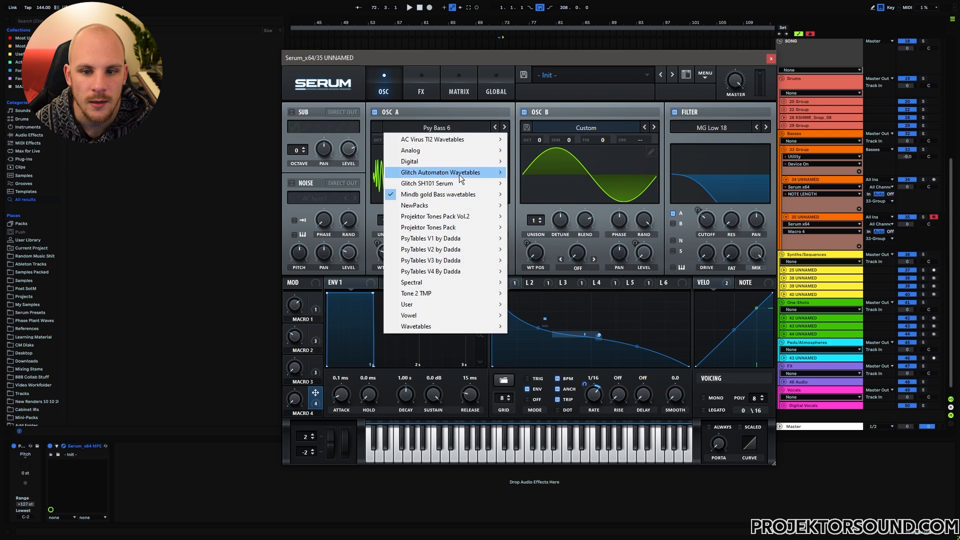
mouse_move(447, 161)
left_click(590, 173)
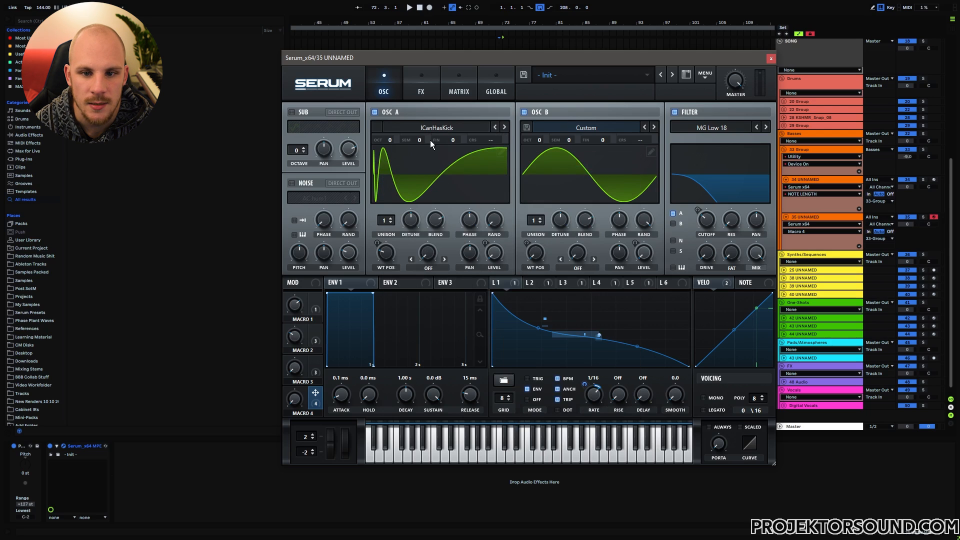
left_click(437, 128)
mouse_move(458, 195)
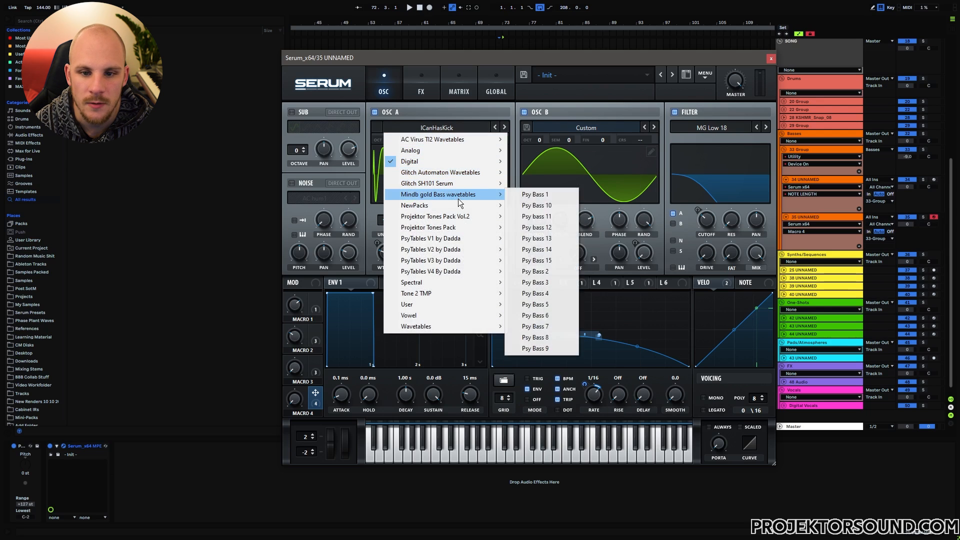
left_click(546, 235)
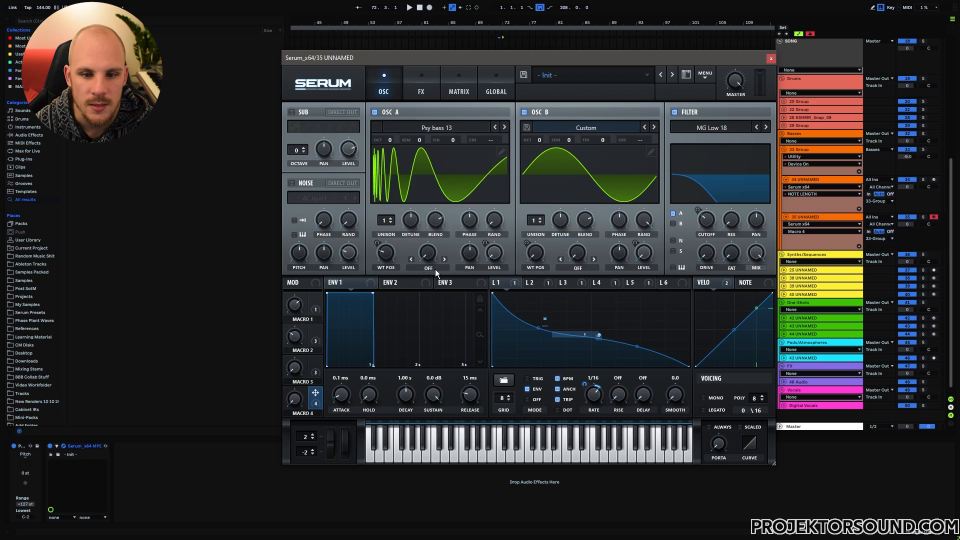
Step: Set the ICanHasKick wavetable position in oscillator A to frame 144 and try adjusting its phase
left_click(387, 256)
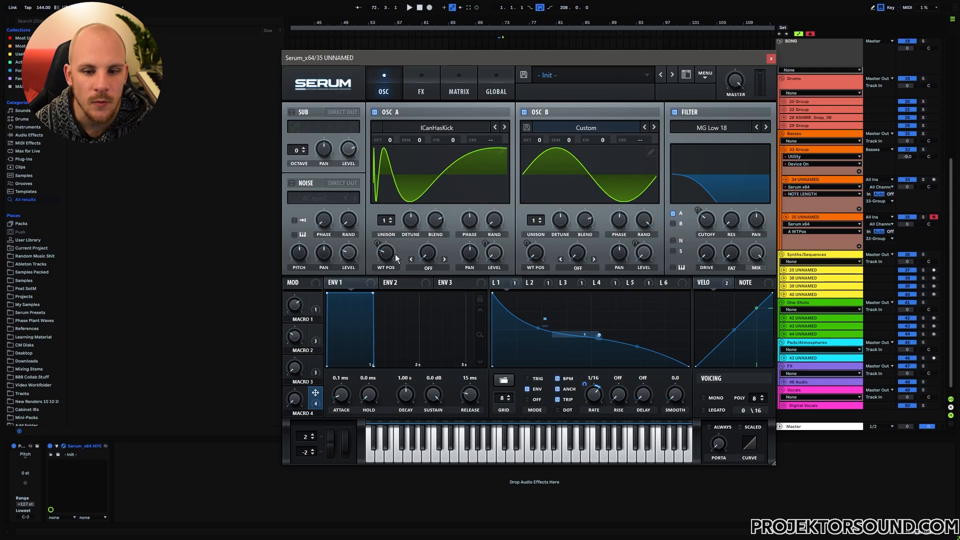
left_click_drag(385, 252, 402, 235)
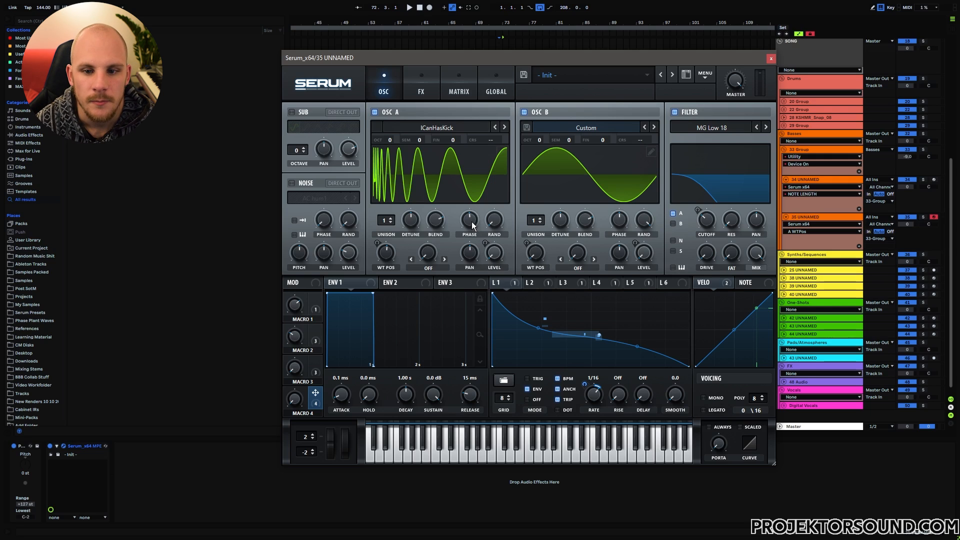
left_click_drag(472, 221, 502, 198)
mouse_move(395, 251)
left_mouse_down()
mouse_move(394, 240)
mouse_move(395, 251)
left_mouse_up()
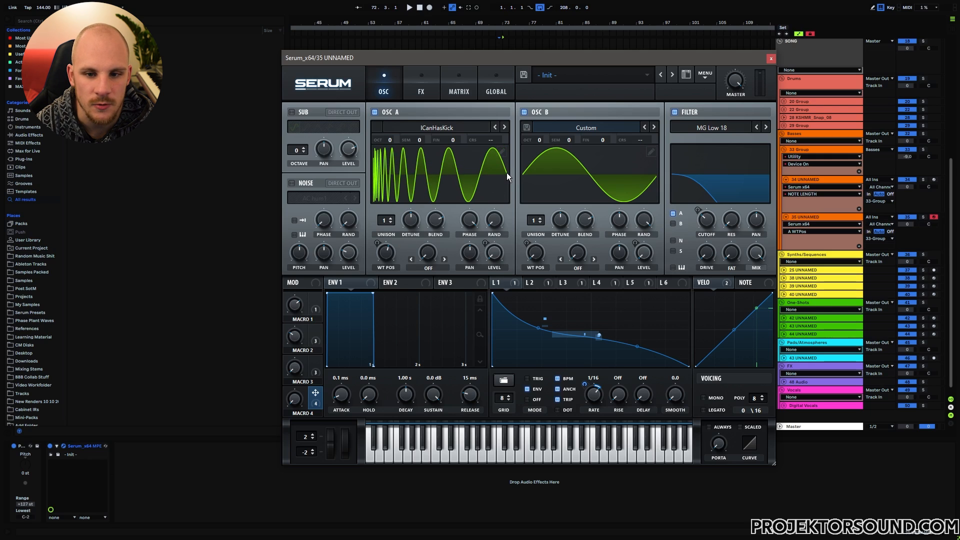
Step: Remove the fundamental (HPF) from oscillator A's wavetable in the table editor and close the editor
left_click(502, 150)
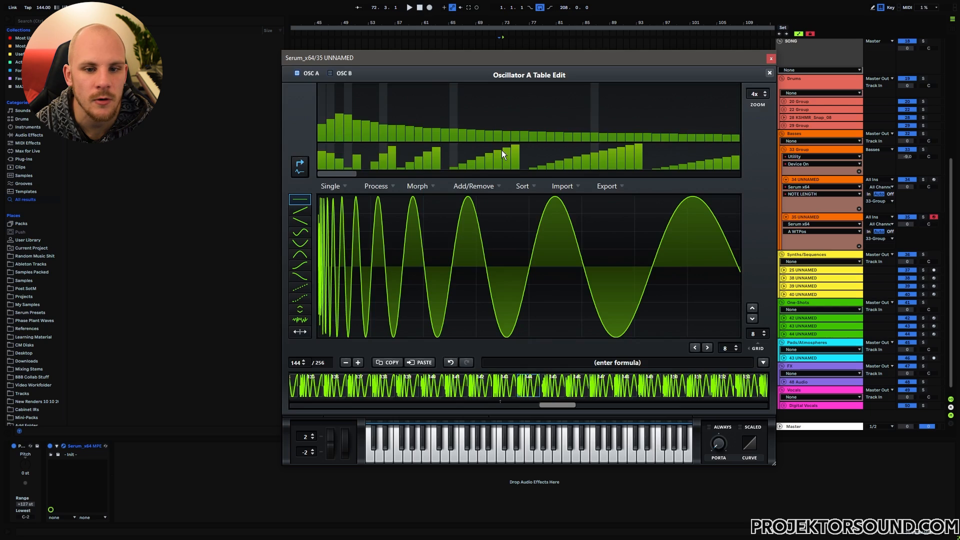
left_click(372, 187)
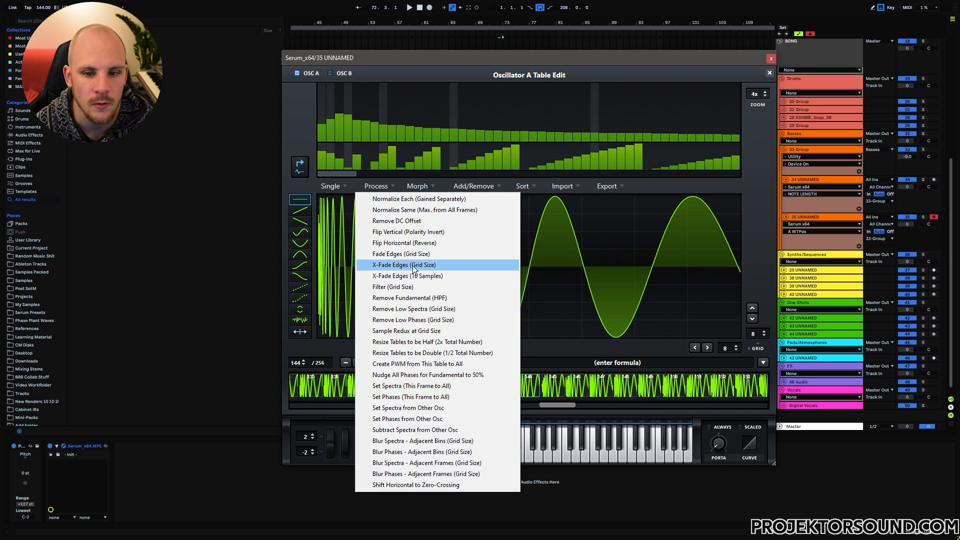
left_click(420, 297)
left_click(769, 73)
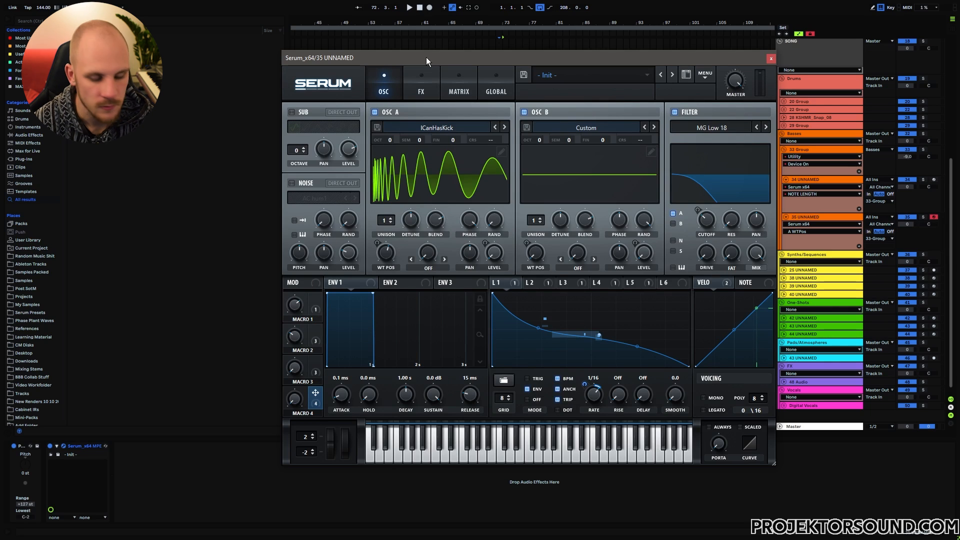
Step: Play a test note while turning Macro 1 to hear its effect on oscillator A's wavetable position
key("a")
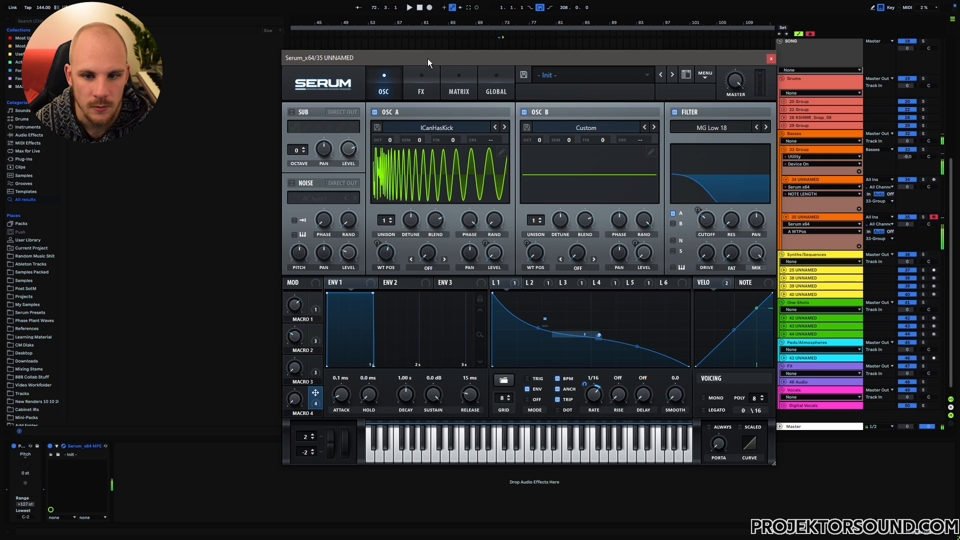
left_click_drag(295, 305, 293, 335)
left_click(319, 306)
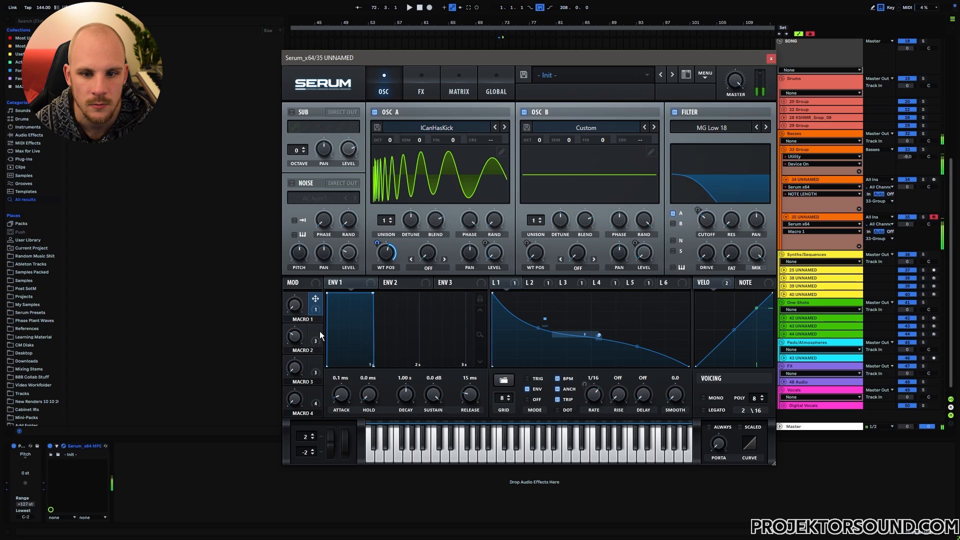